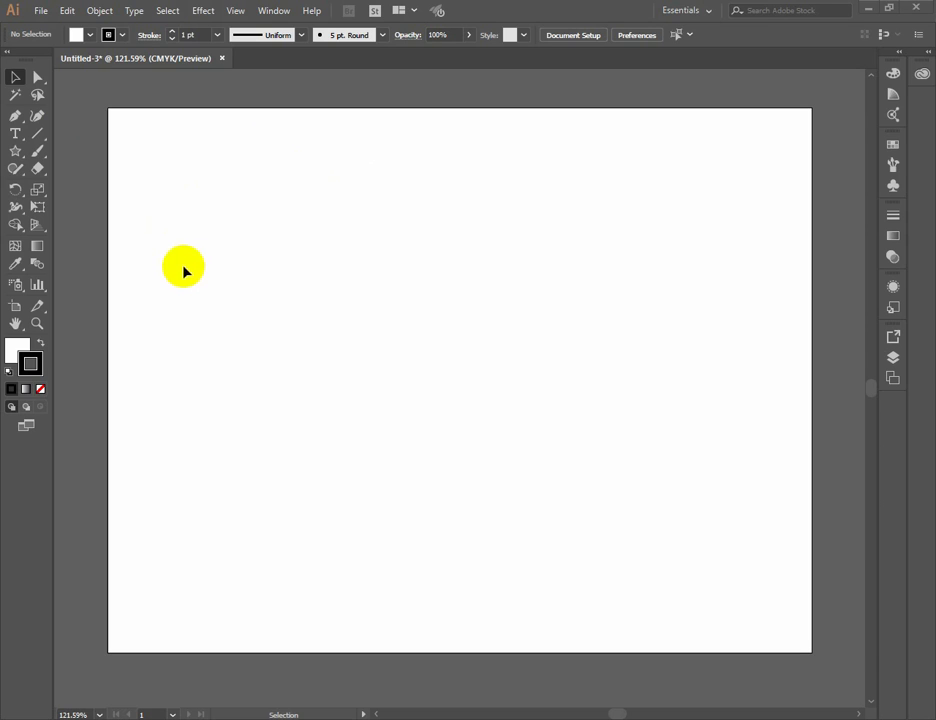
pyautogui.click(273, 10)
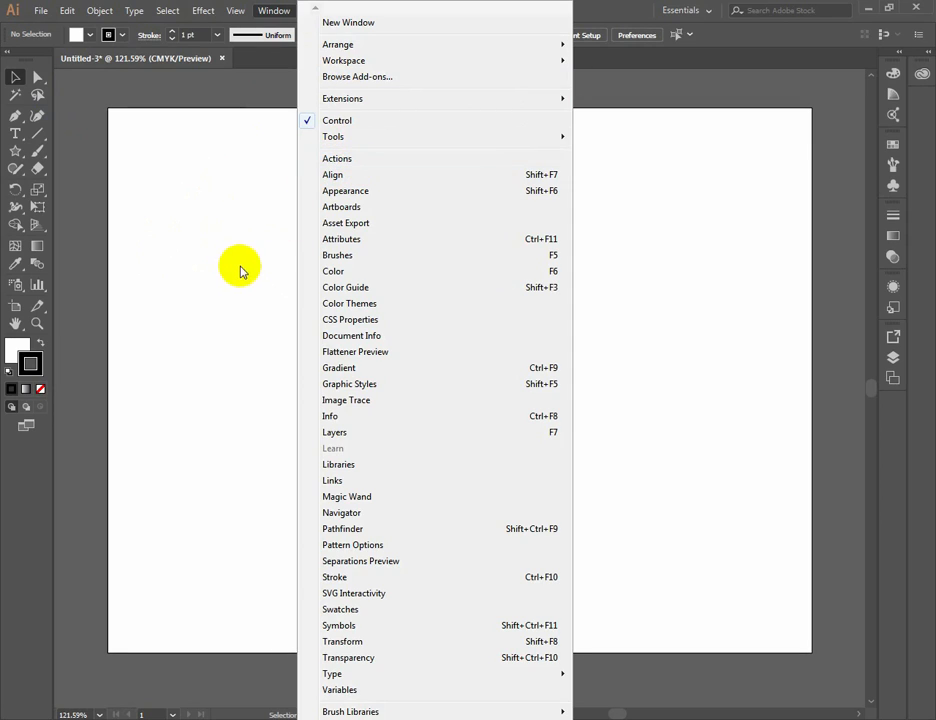
pyautogui.click(240, 272)
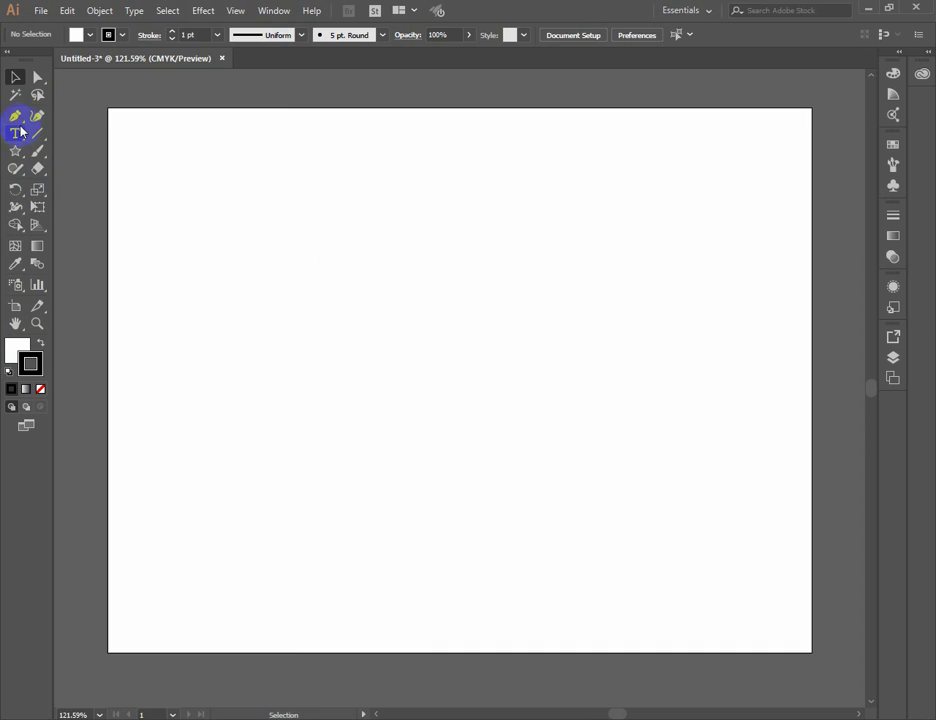
# Draw a square with the Rectangle tool and move it to the left-centre area of the artboard
pyautogui.moveTo(17, 150); pyautogui.dragTo(88, 150)
pyautogui.moveTo(334, 267)
pyautogui.mouseDown()
pyautogui.moveTo(405, 380)
pyautogui.moveTo(493, 474)
pyautogui.mouseUp()
pyautogui.click(16, 77)
pyautogui.moveTo(393, 319); pyautogui.dragTo(317, 272)
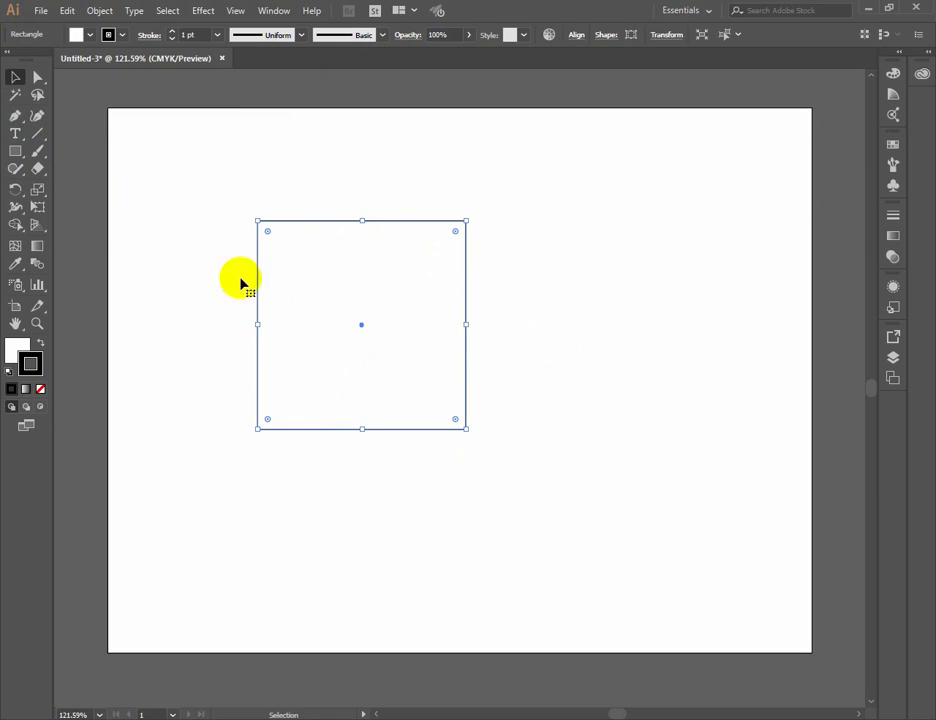
pyautogui.click(30, 365)
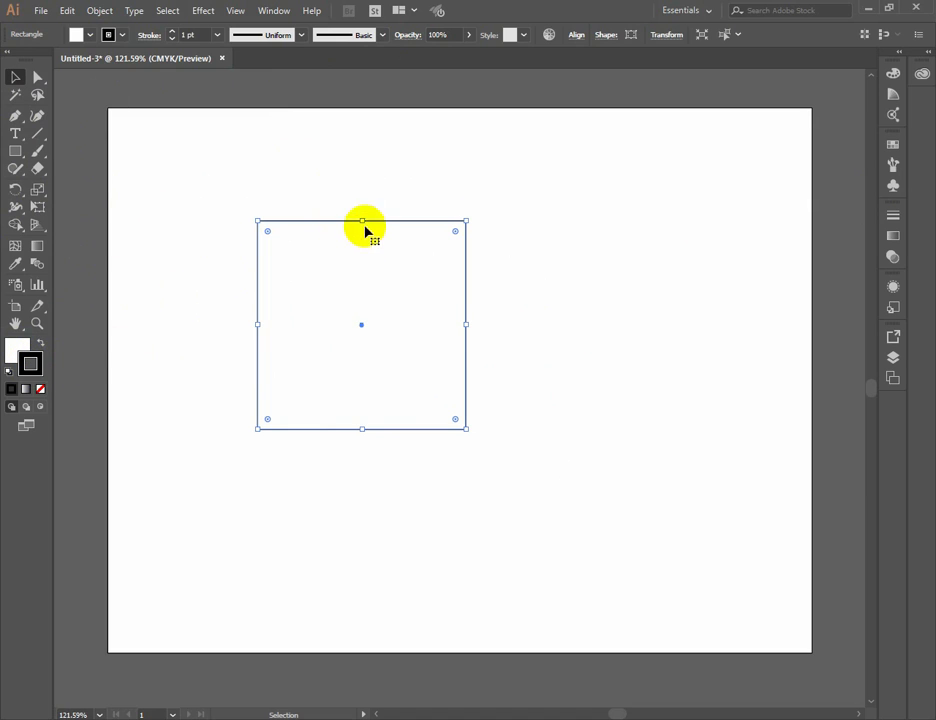
pyautogui.click(99, 11)
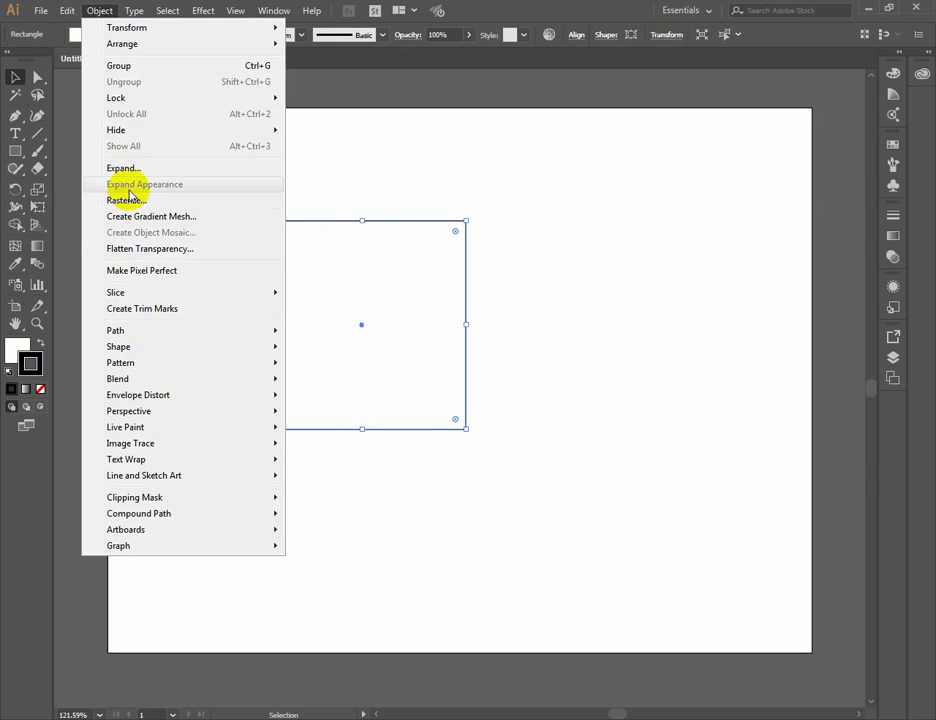
pyautogui.click(367, 266)
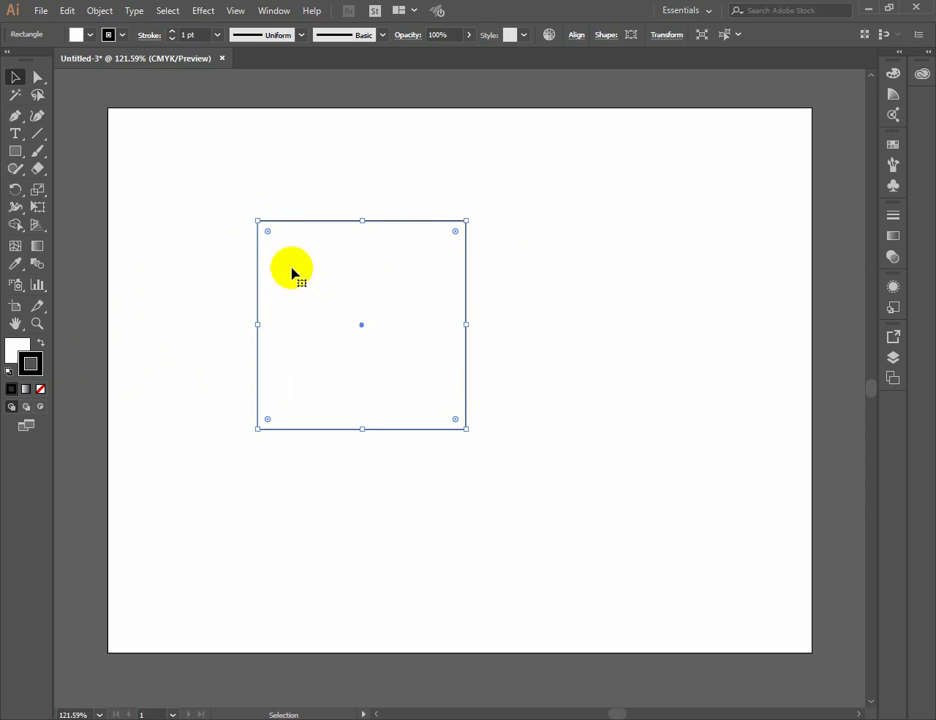
# Show the Actions panel and place it over the artboard's upper-right corner
pyautogui.click(270, 11)
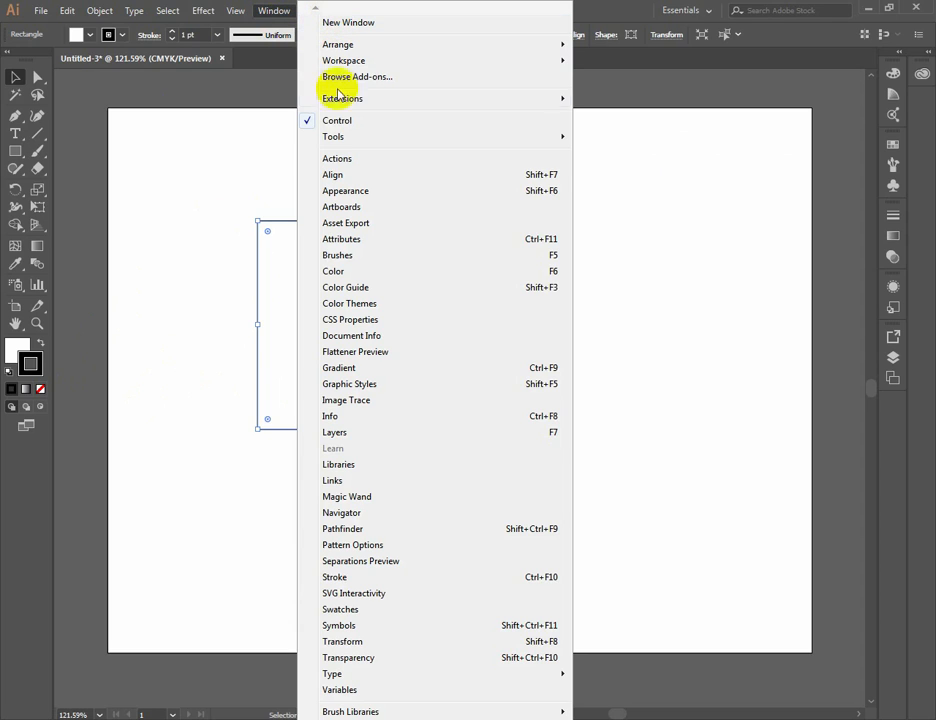
pyautogui.click(339, 165)
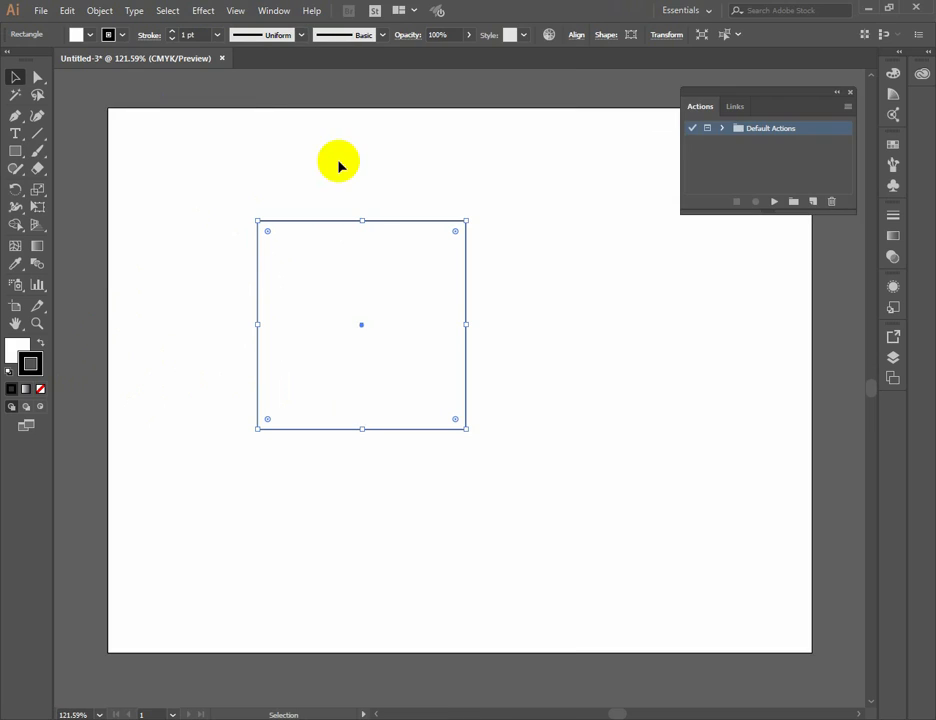
pyautogui.moveTo(756, 99); pyautogui.dragTo(771, 86)
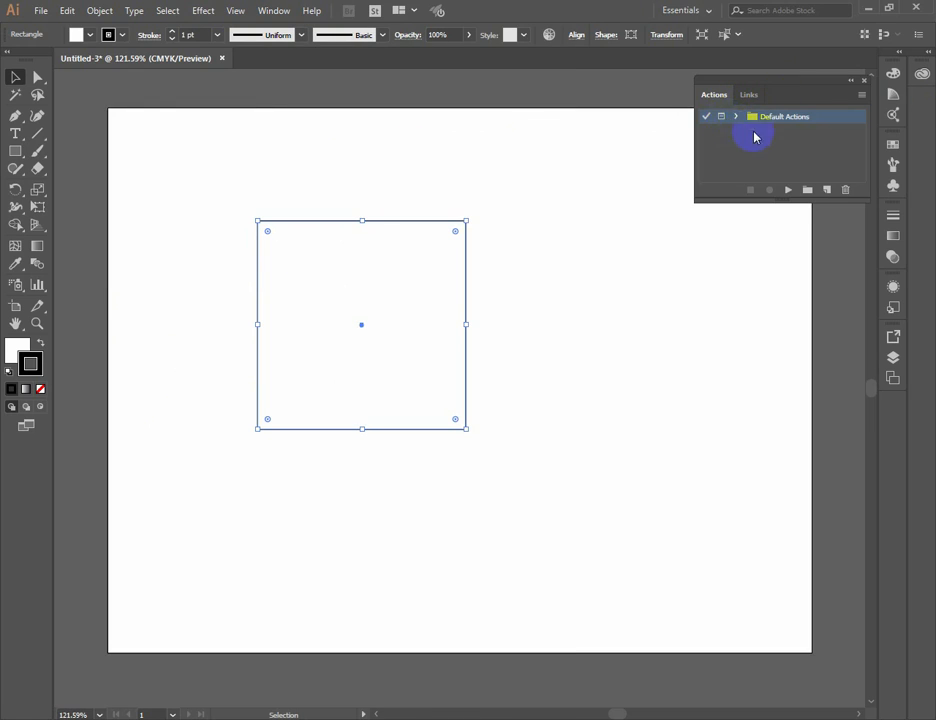
# Look through the actions contained in the Default Actions set
pyautogui.click(736, 117)
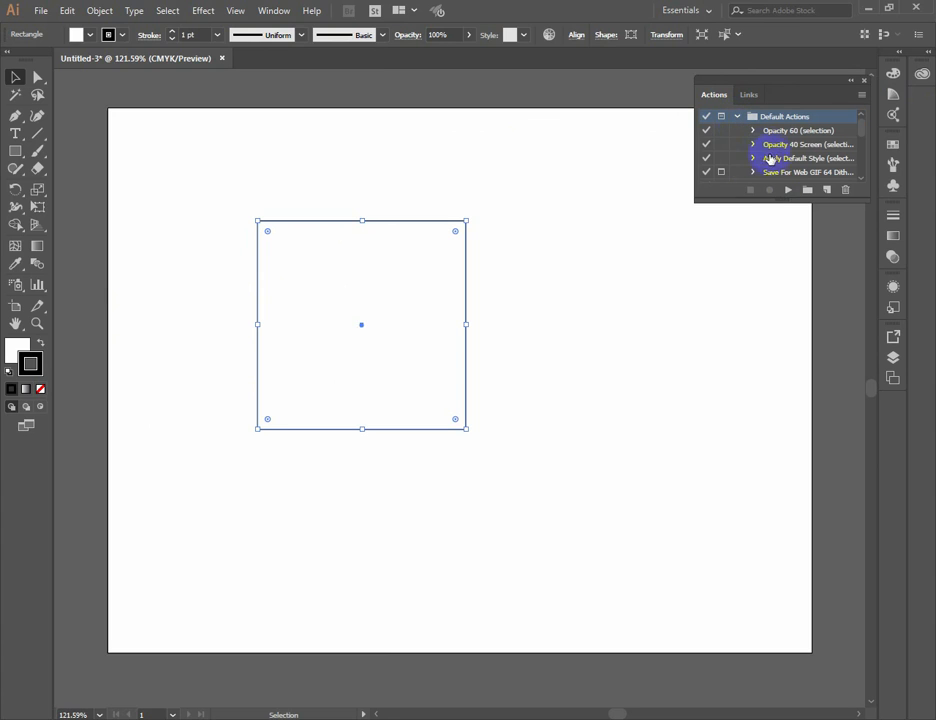
pyautogui.scroll(-3, 758, 151)
pyautogui.scroll(2, 758, 151)
pyautogui.scroll(-2, 758, 151)
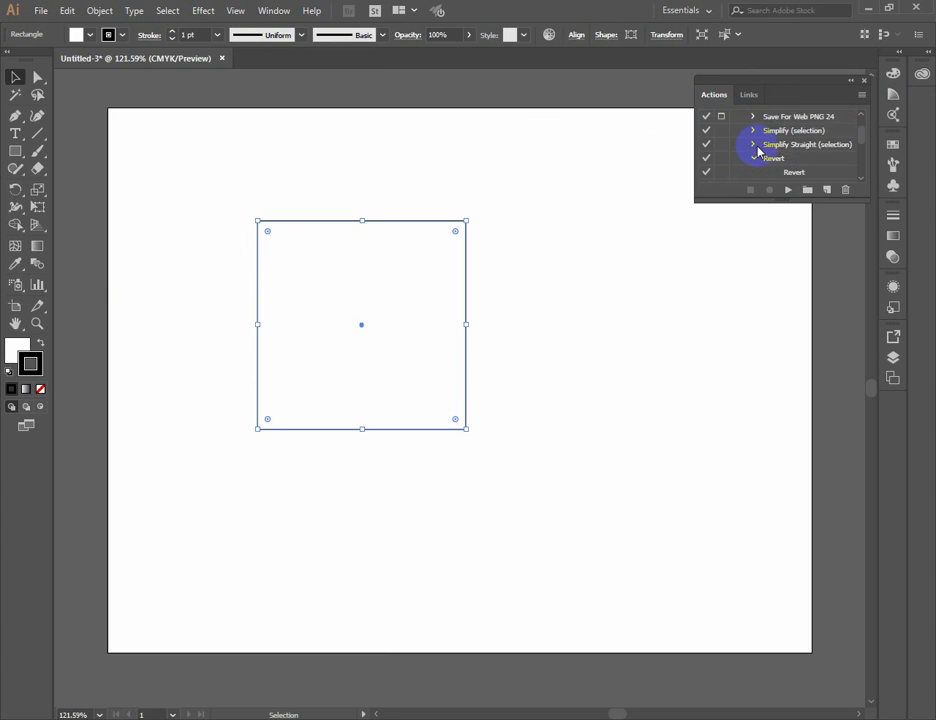
pyautogui.scroll(4, 758, 151)
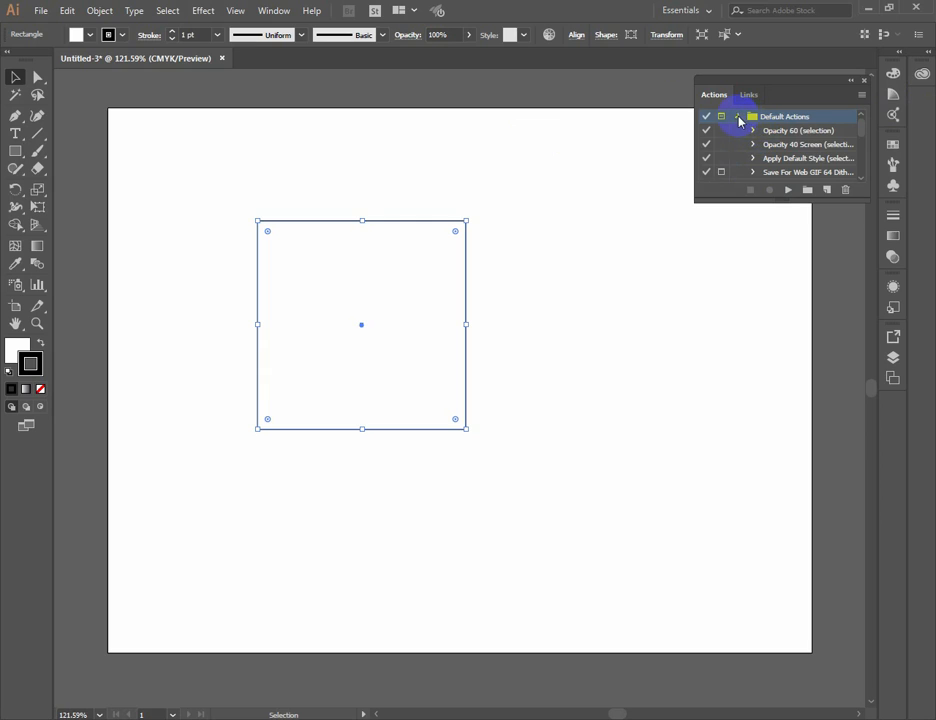
pyautogui.click(737, 117)
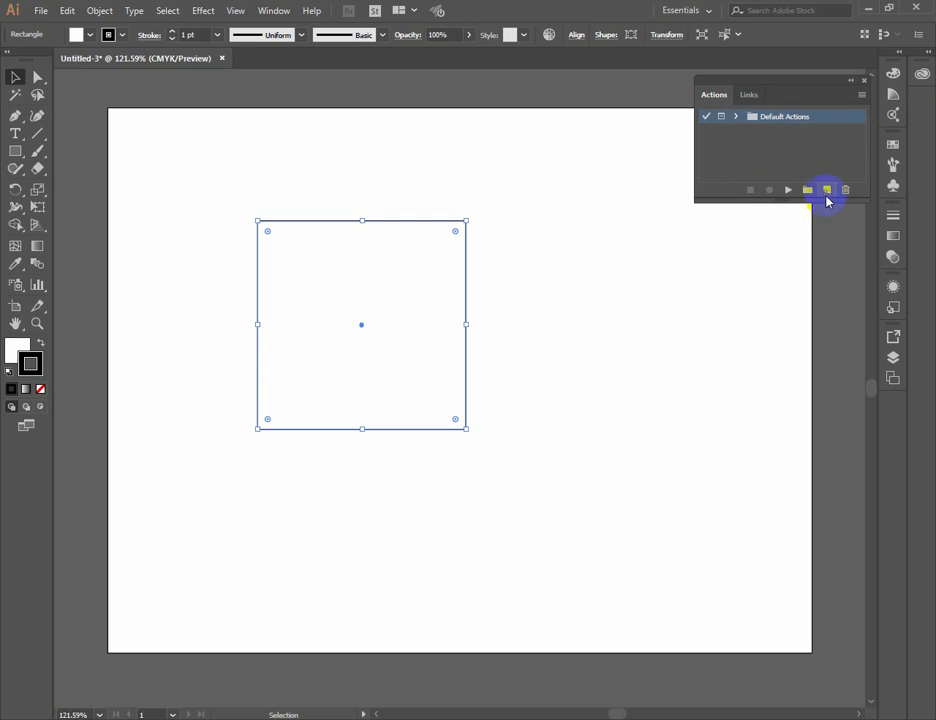
# Create a new action set named PSO
pyautogui.click(807, 192)
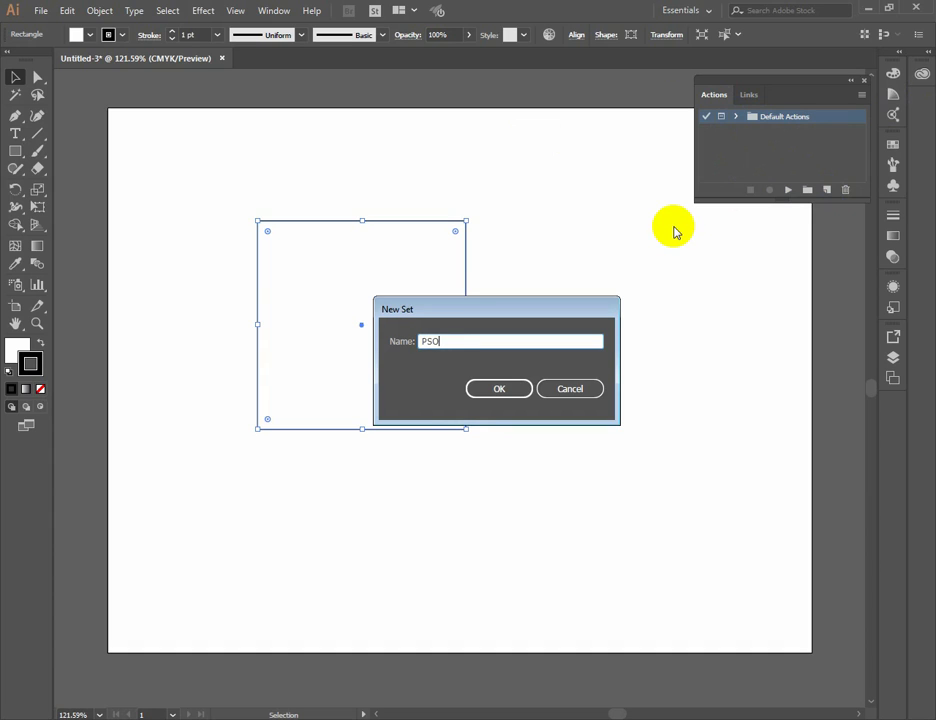
pyautogui.press('Return')
pyautogui.click(767, 150)
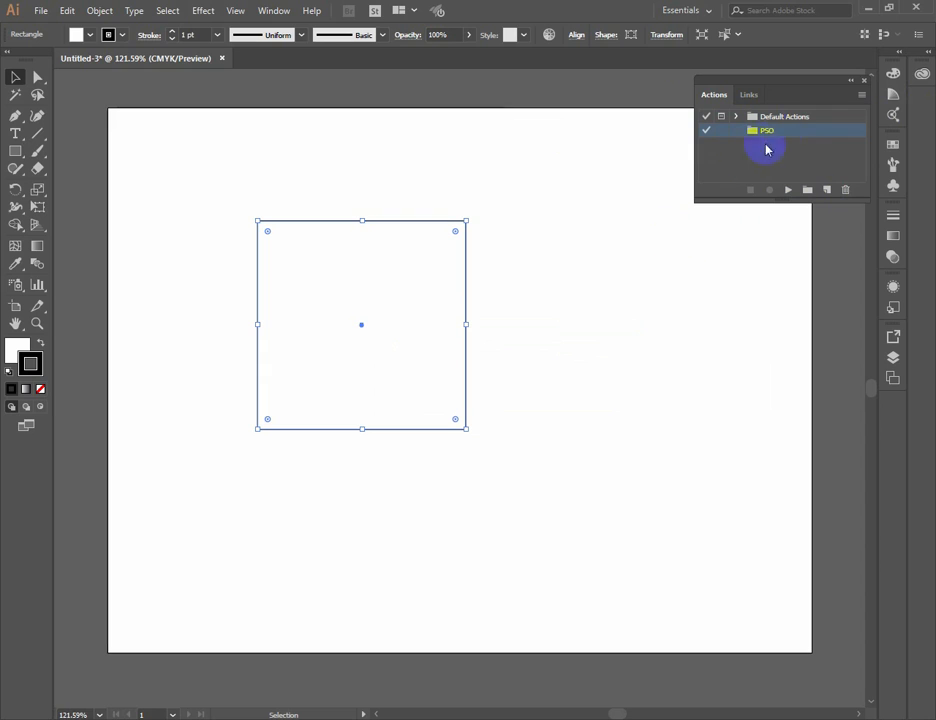
# Create an action named "Size and Expend" in the PSO set, assign it function key F2 with Shift, and start recording
pyautogui.click(827, 191)
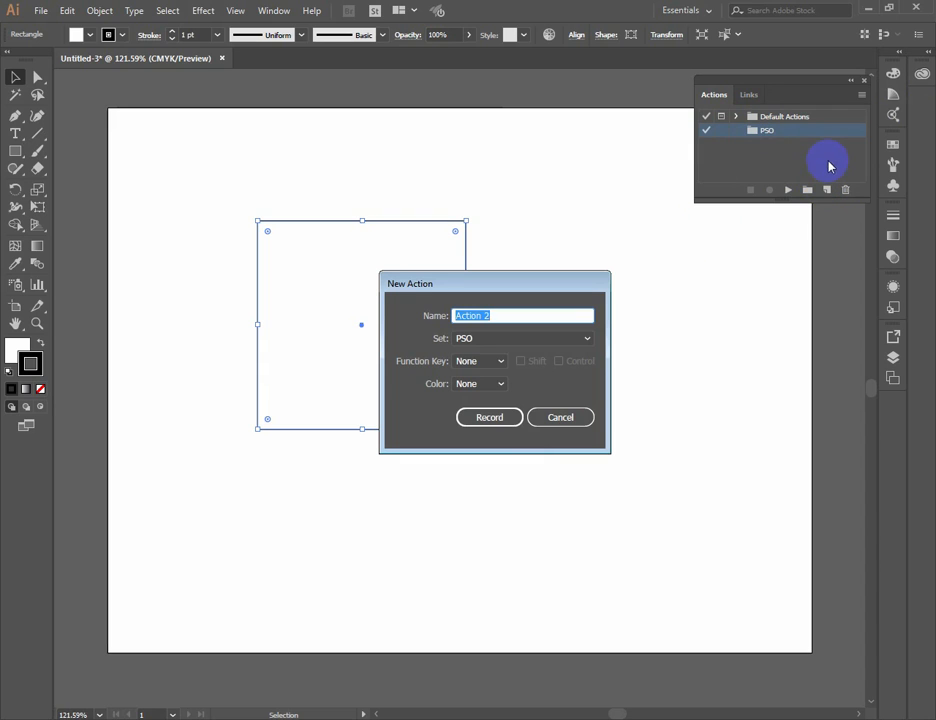
pyautogui.write('a')
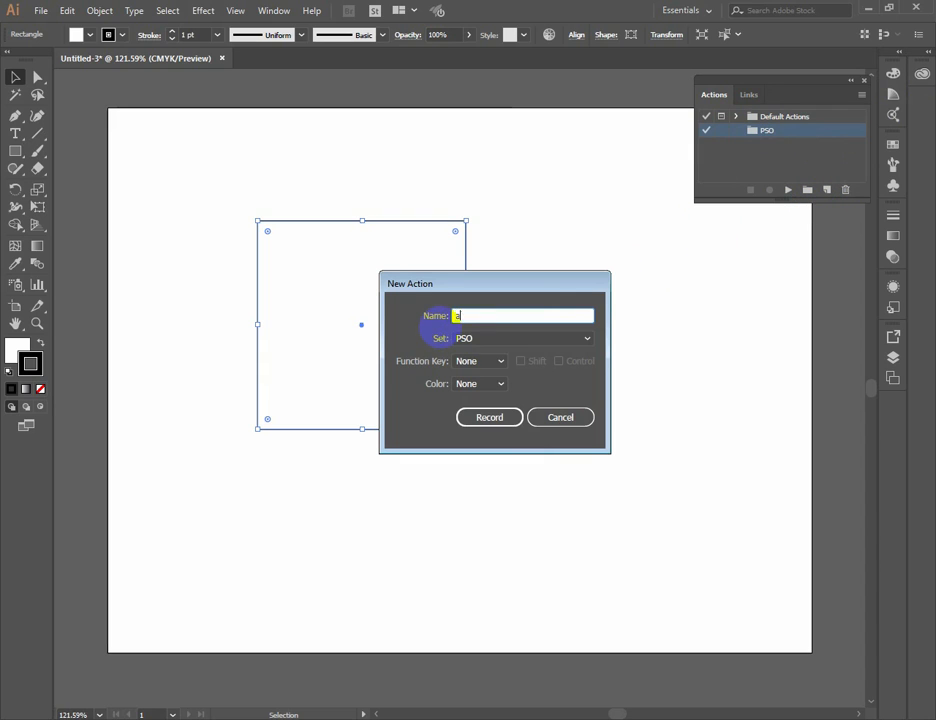
pyautogui.write('Size and Expend')
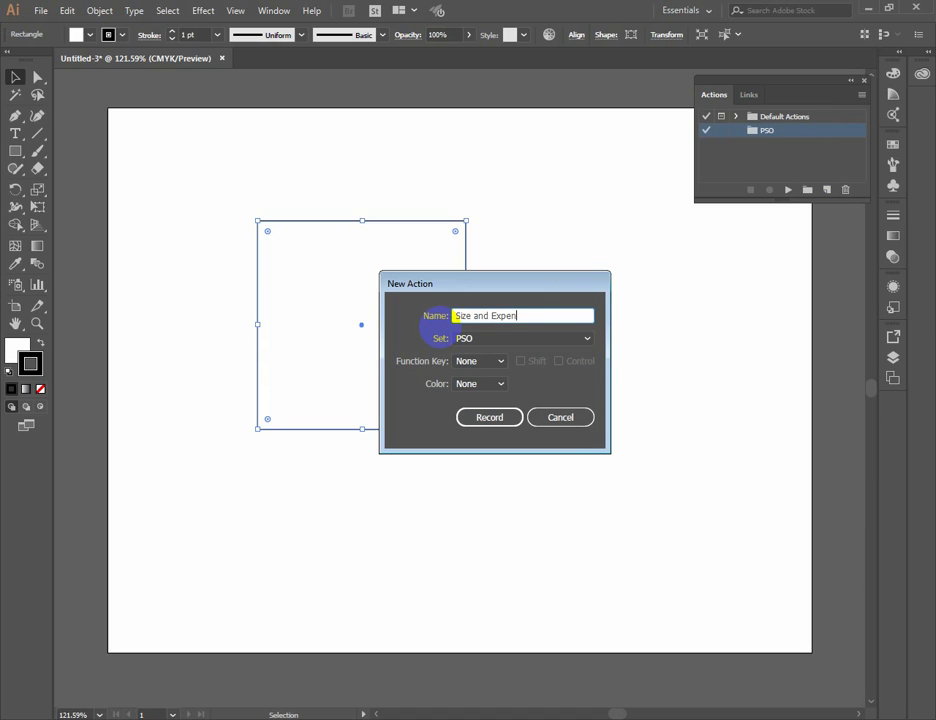
pyautogui.click(478, 360)
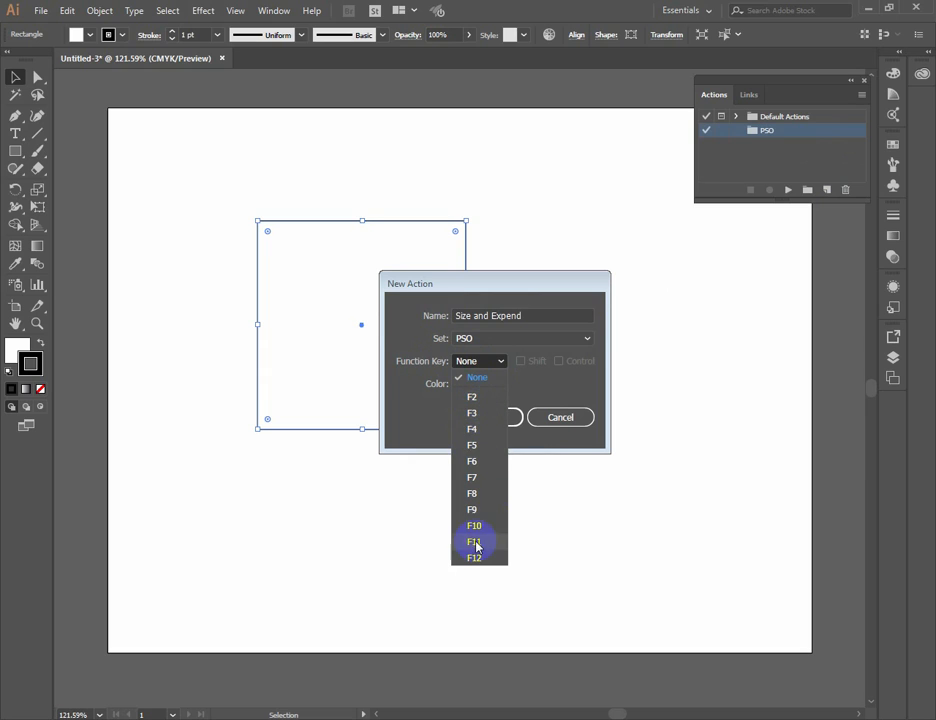
pyautogui.click(476, 398)
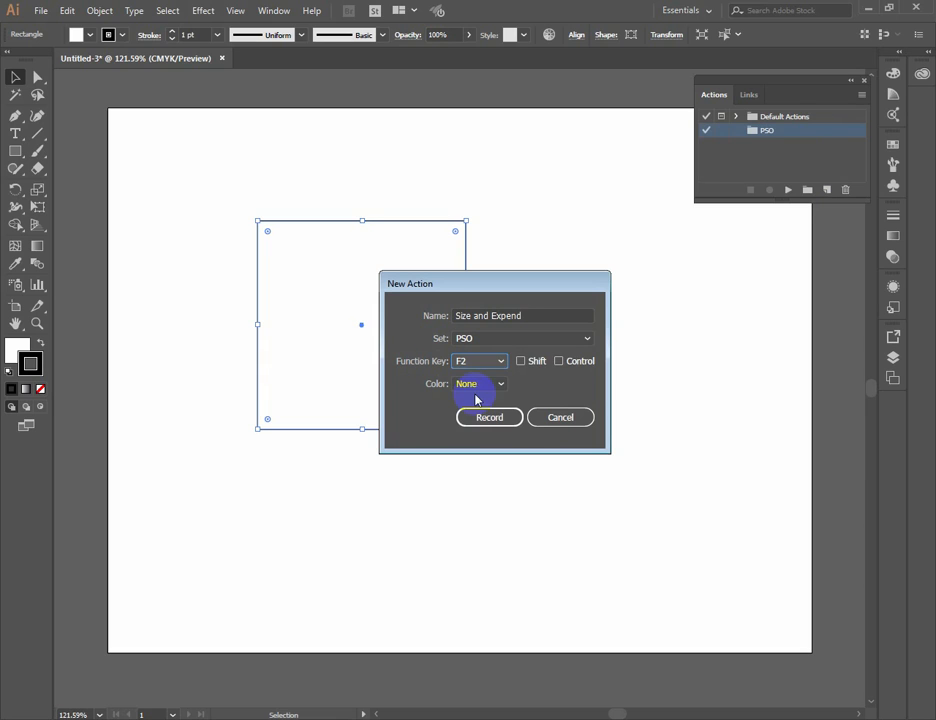
pyautogui.click(538, 364)
pyautogui.click(558, 360)
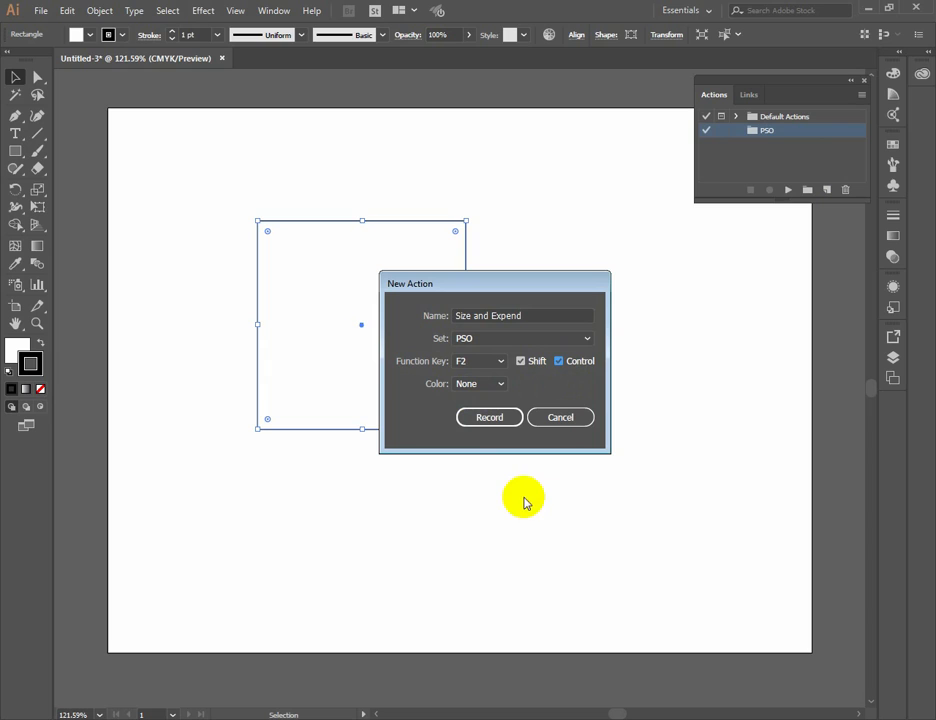
pyautogui.click(558, 361)
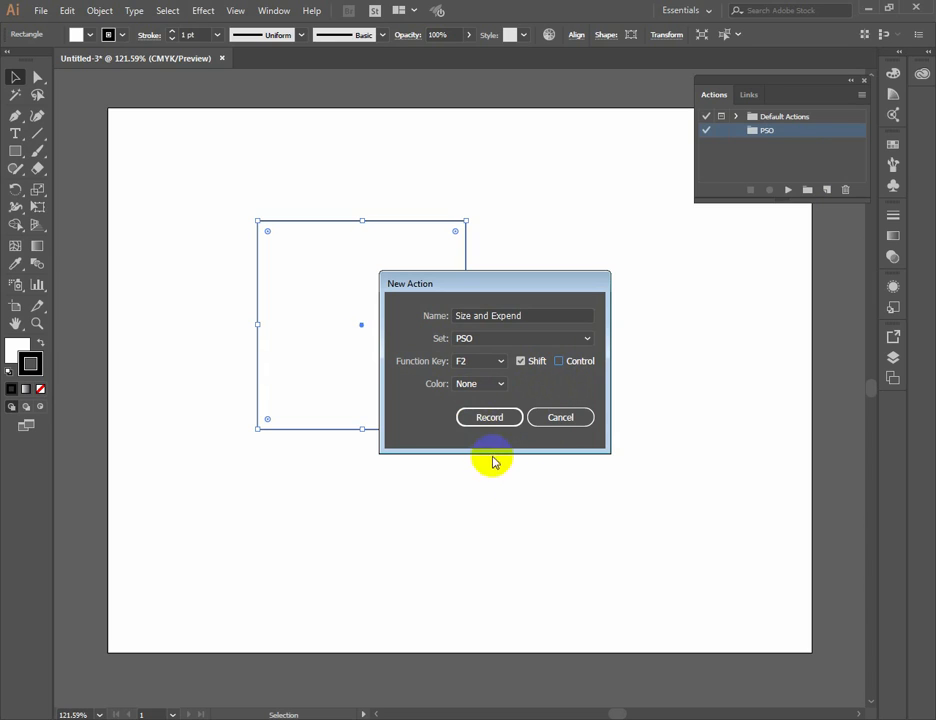
pyautogui.click(488, 418)
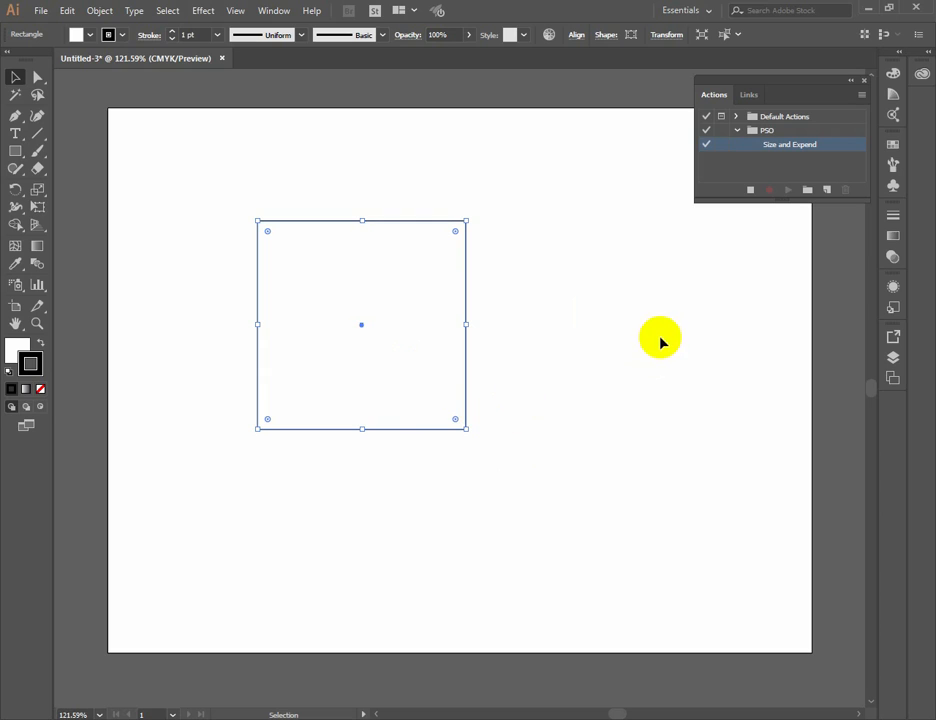
# Change the square's stroke colour to a bright pinkish red while the action records
pyautogui.click(750, 190)
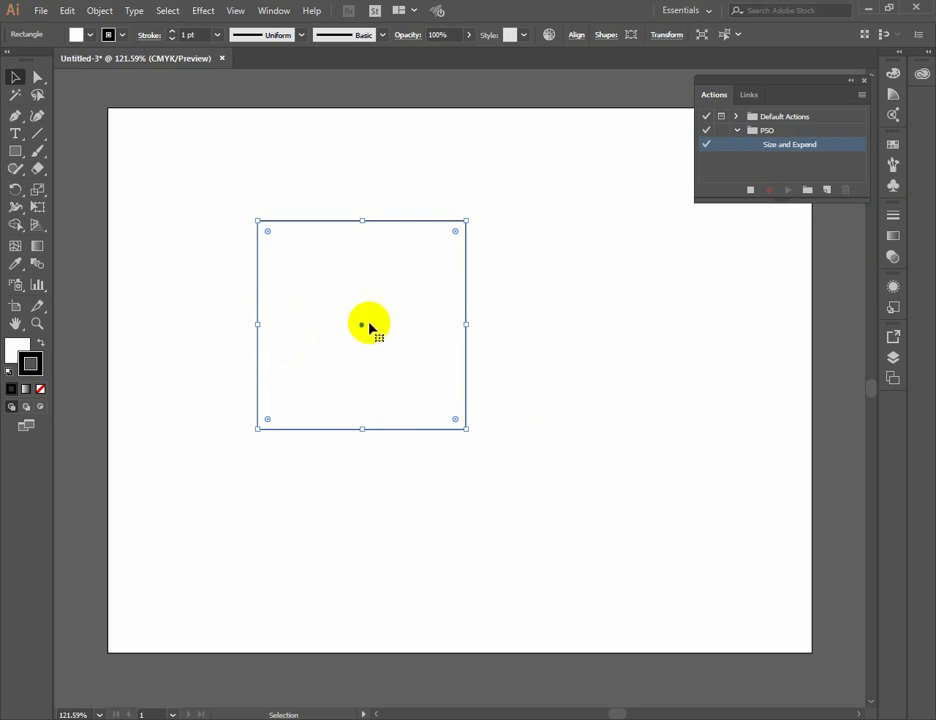
pyautogui.click(38, 344)
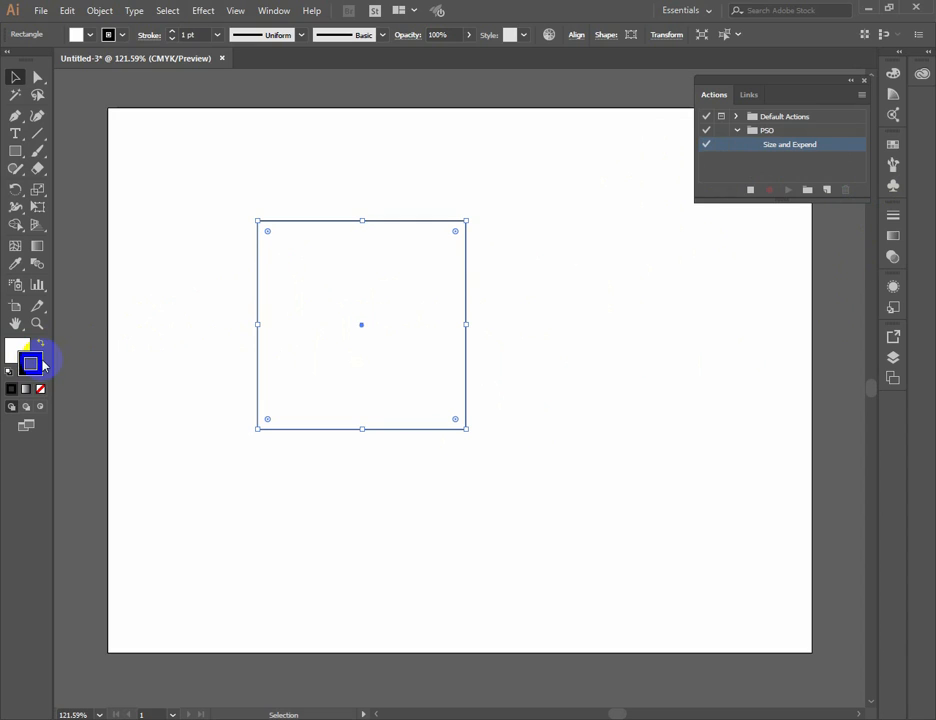
pyautogui.doubleClick(40, 365)
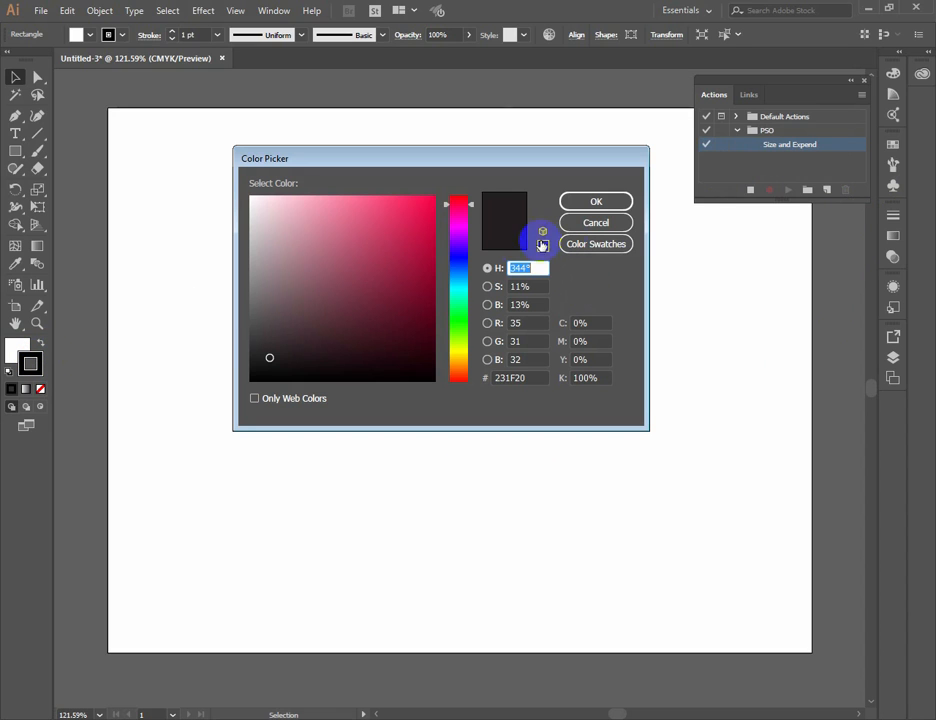
pyautogui.moveTo(398, 220); pyautogui.dragTo(451, 188)
pyautogui.click(572, 201)
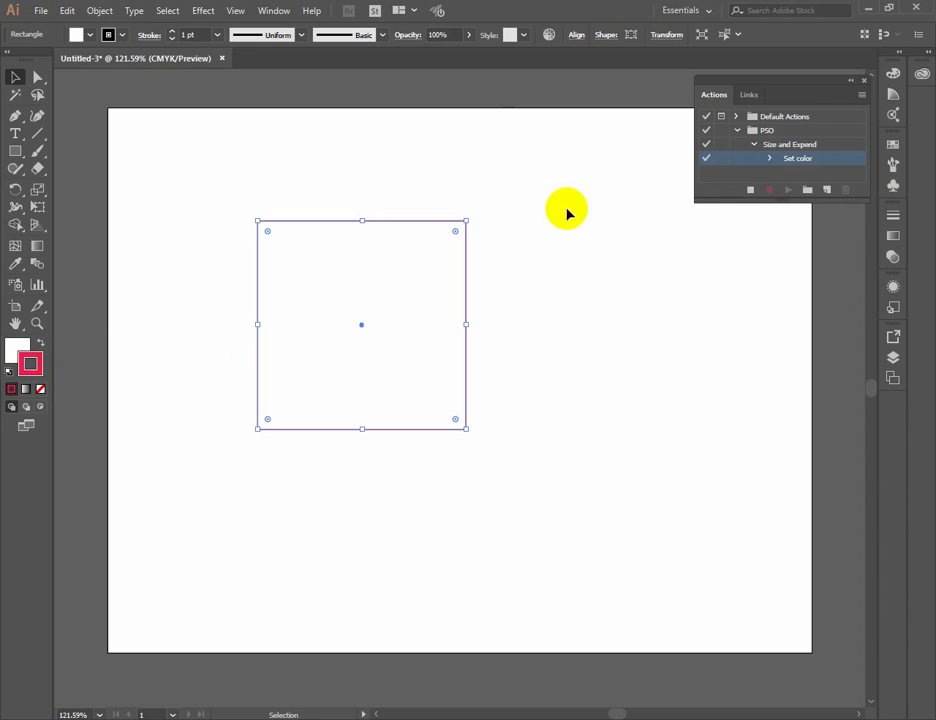
# Increase the square's stroke weight to 13 pt
pyautogui.click(172, 31)
pyautogui.click(172, 31)
pyautogui.click(172, 31)
pyautogui.click(172, 31)
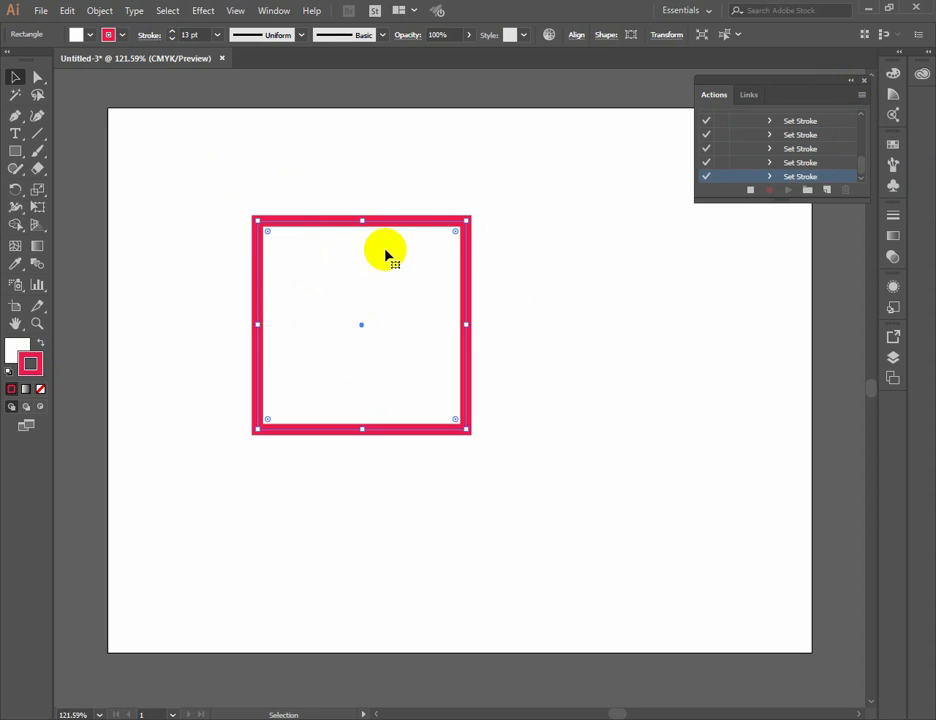
pyautogui.click(108, 35)
# Expand the square so its stroke and fill become separate shapes
pyautogui.click(97, 11)
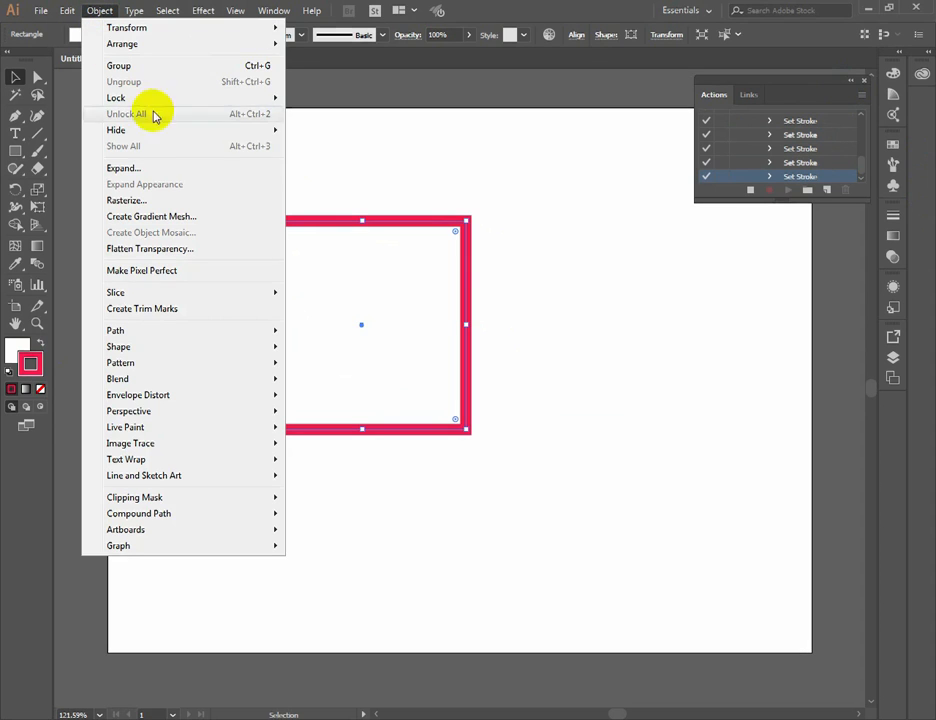
pyautogui.click(138, 170)
pyautogui.click(452, 450)
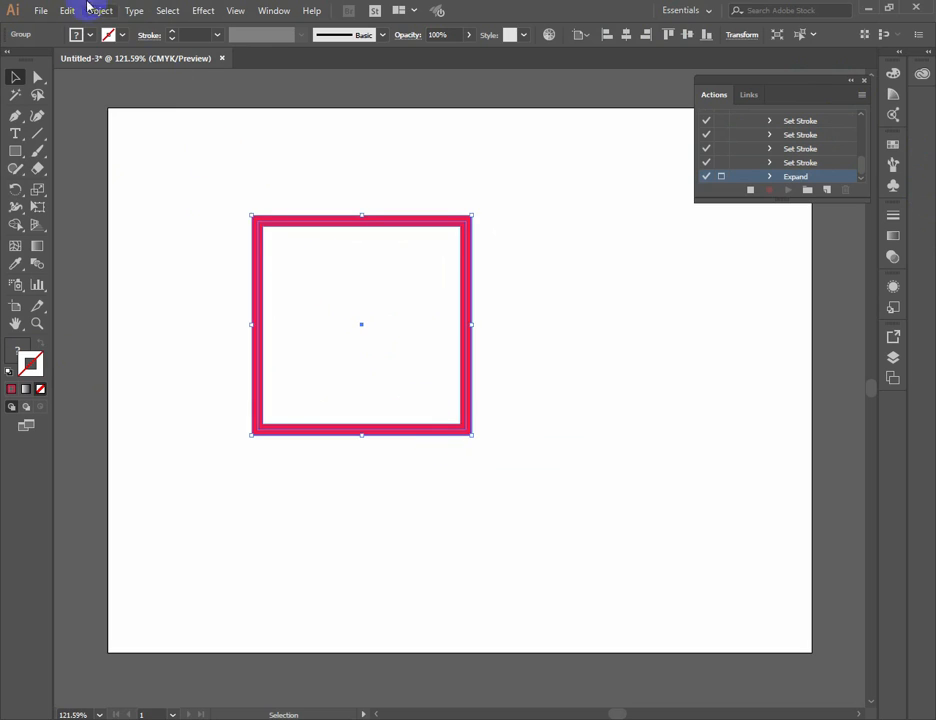
pyautogui.click(100, 11)
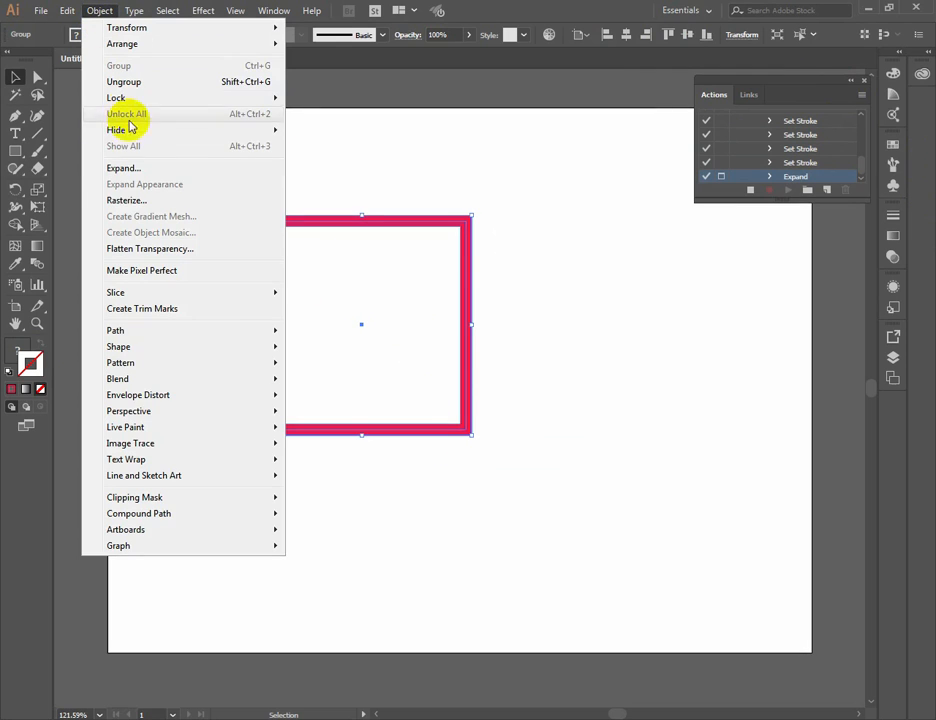
pyautogui.click(126, 172)
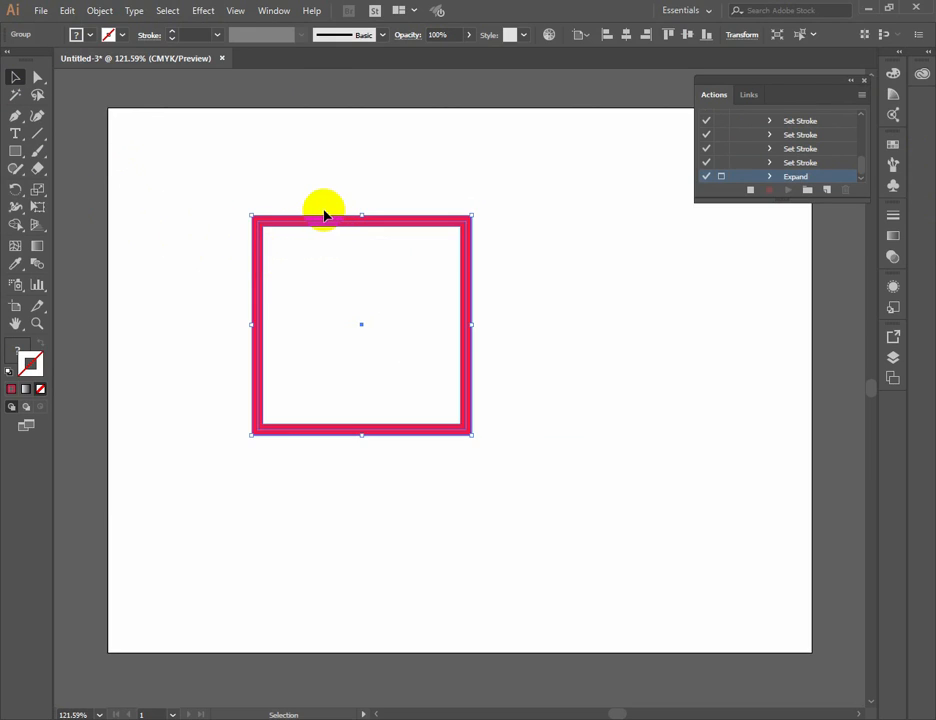
# Make a copy of the expanded square uniformly scaled to 75% so it sits inside the original
pyautogui.click(100, 10)
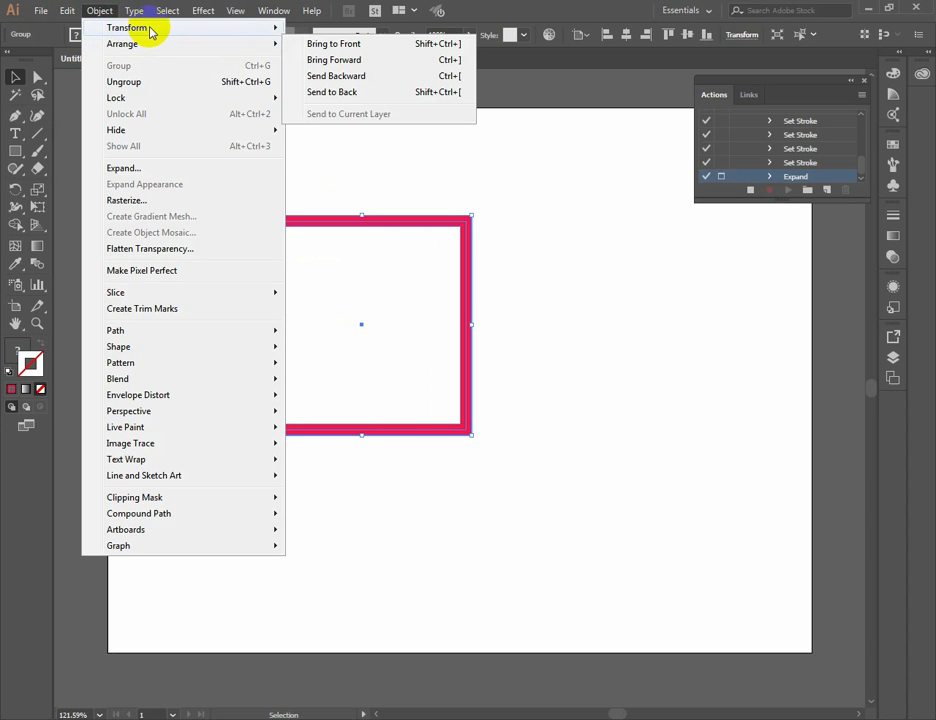
pyautogui.moveTo(150, 31)
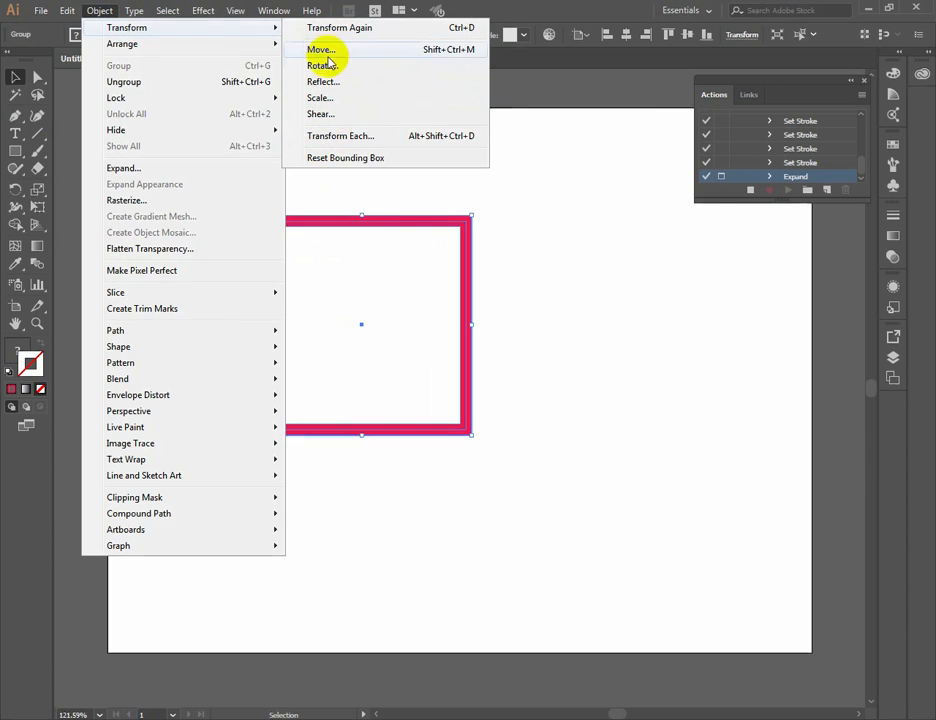
pyautogui.click(318, 98)
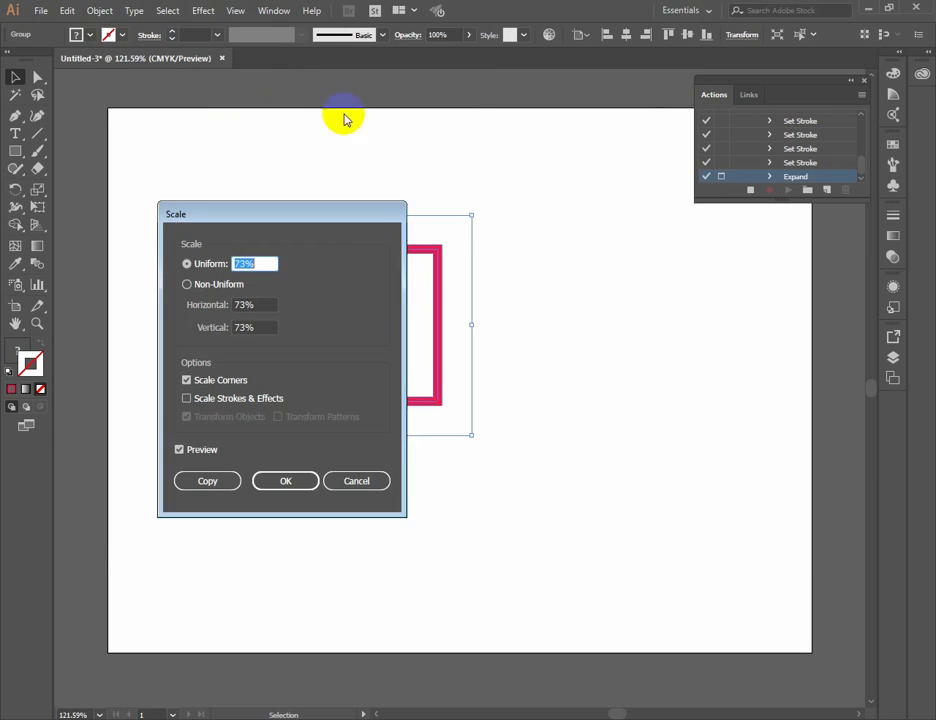
pyautogui.moveTo(224, 211); pyautogui.dragTo(598, 155)
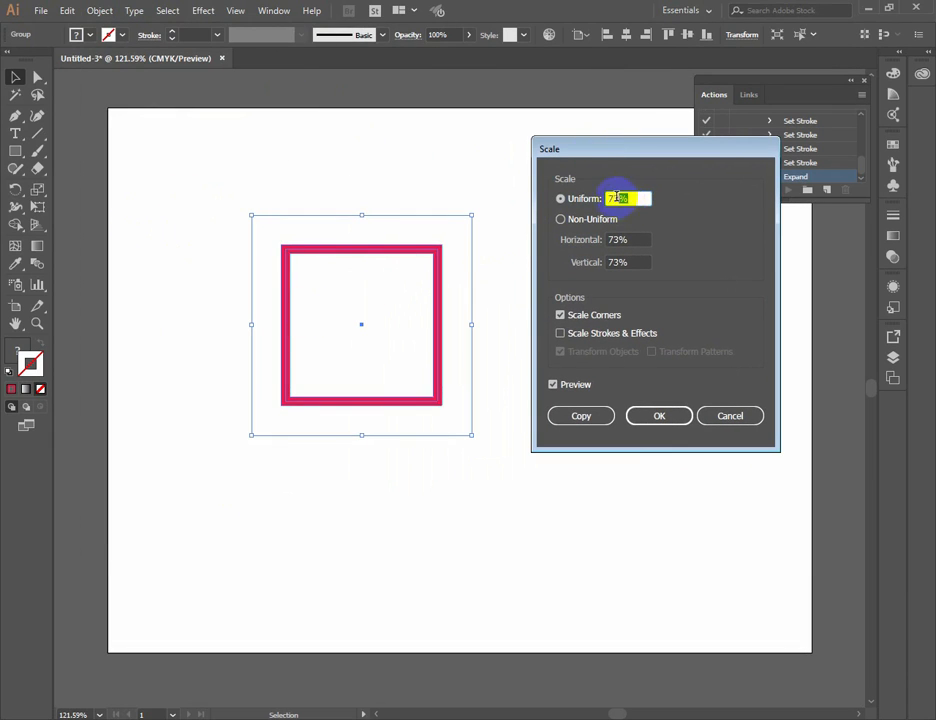
pyautogui.write('75')
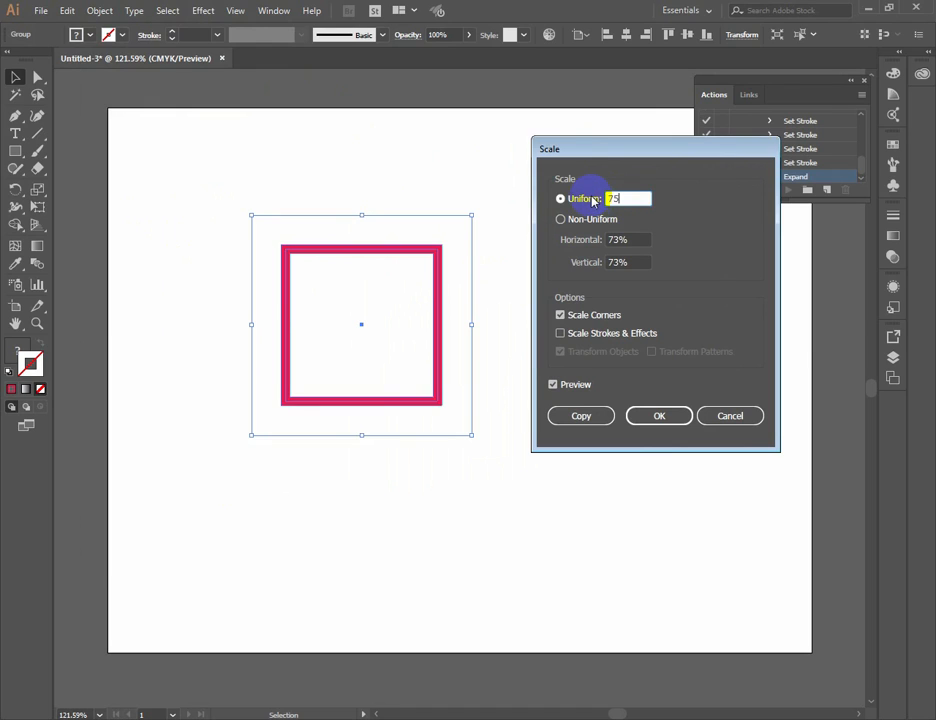
pyautogui.click(585, 418)
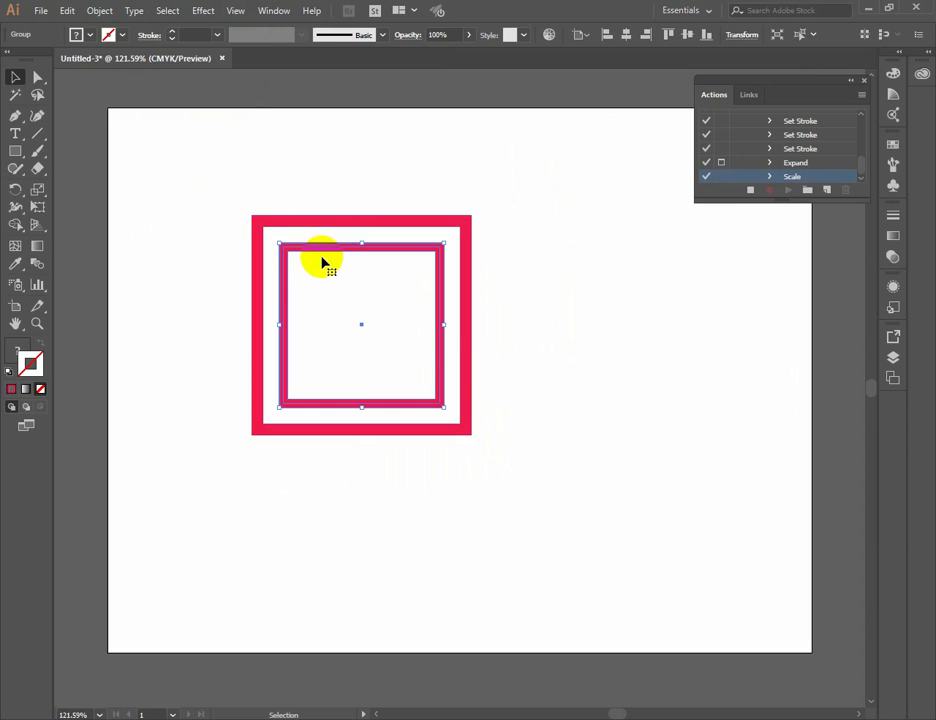
# Create a third, innermost square as another 75% uniformly scaled copy of the inner square
pyautogui.click(99, 12)
pyautogui.moveTo(130, 27)
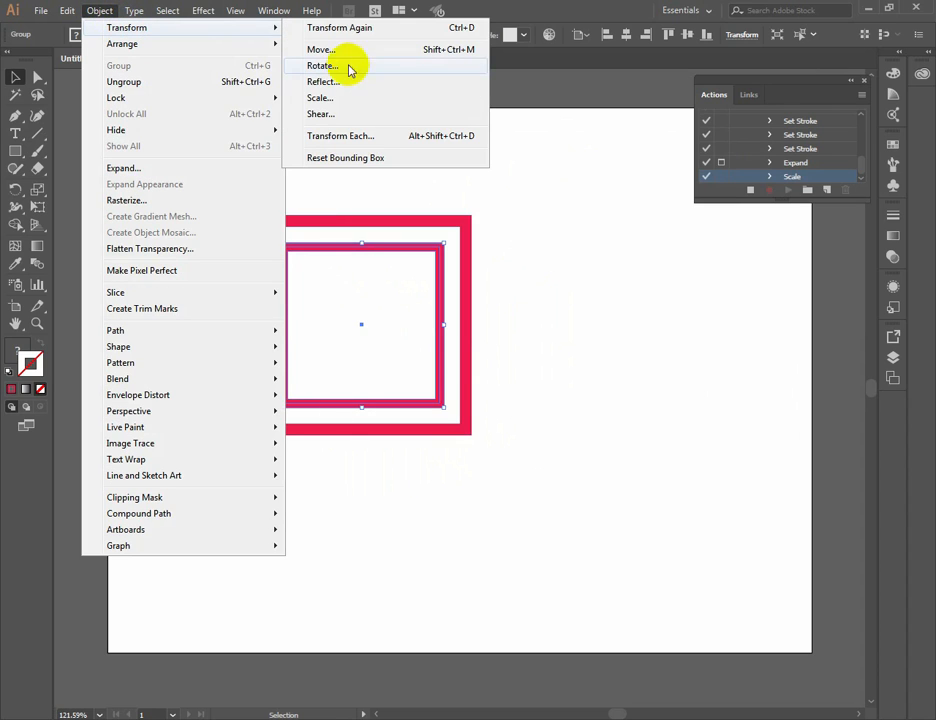
pyautogui.click(320, 98)
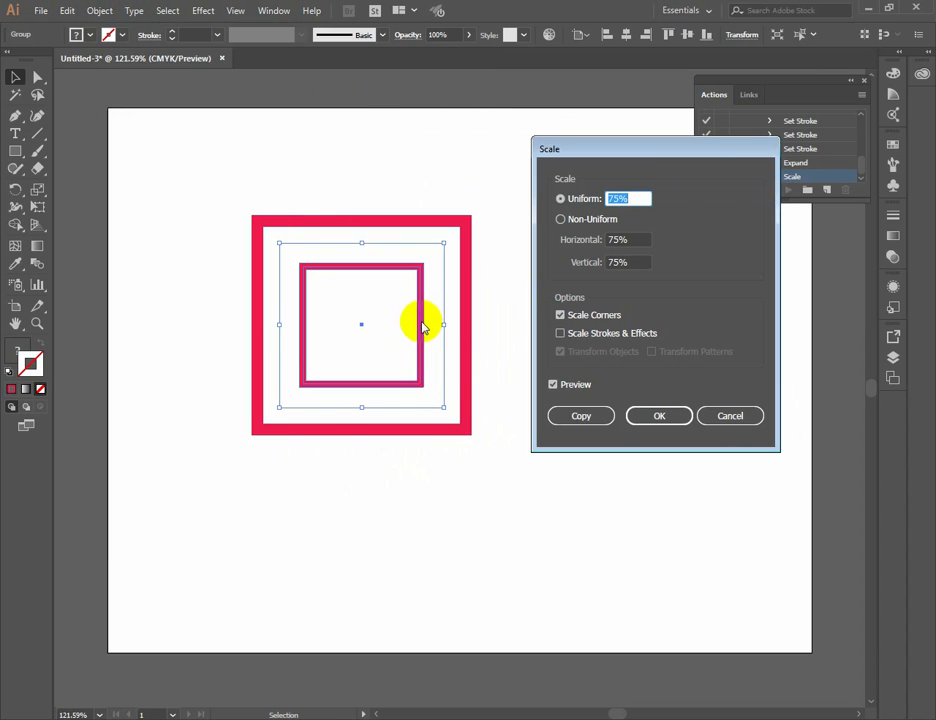
pyautogui.click(562, 416)
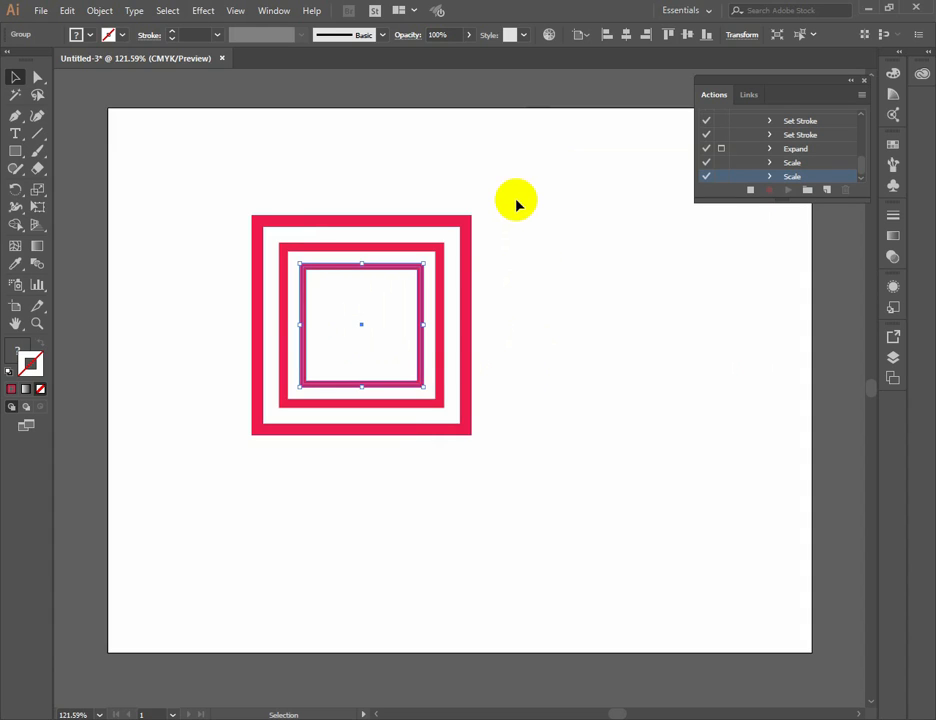
# Try to align all three squares to the artboard's top and right edges, and undo both alignments
pyautogui.moveTo(516, 204); pyautogui.dragTo(255, 487)
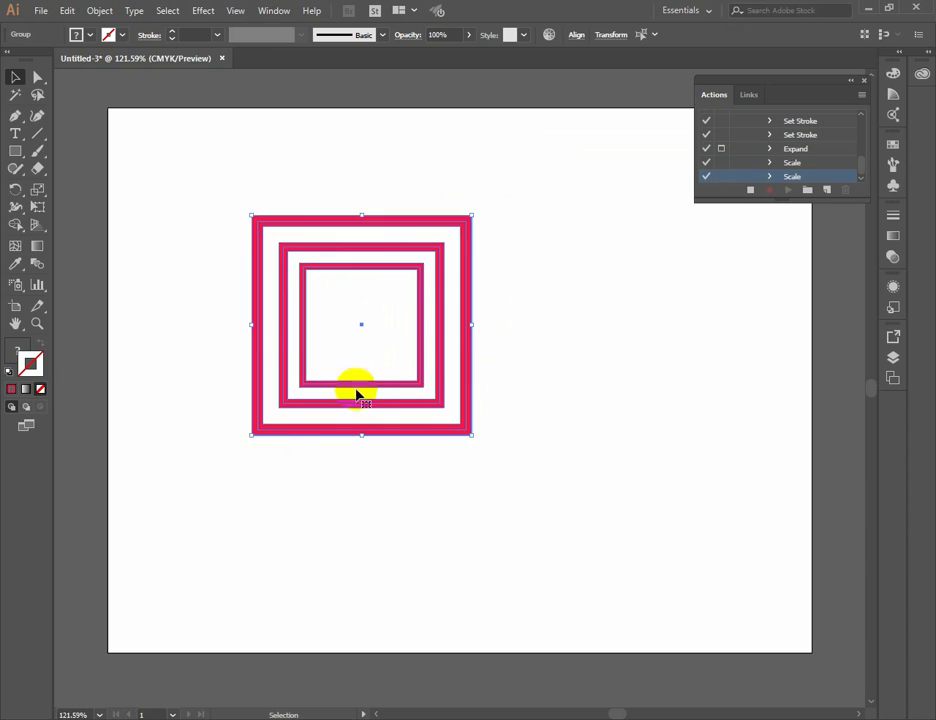
pyautogui.click(576, 38)
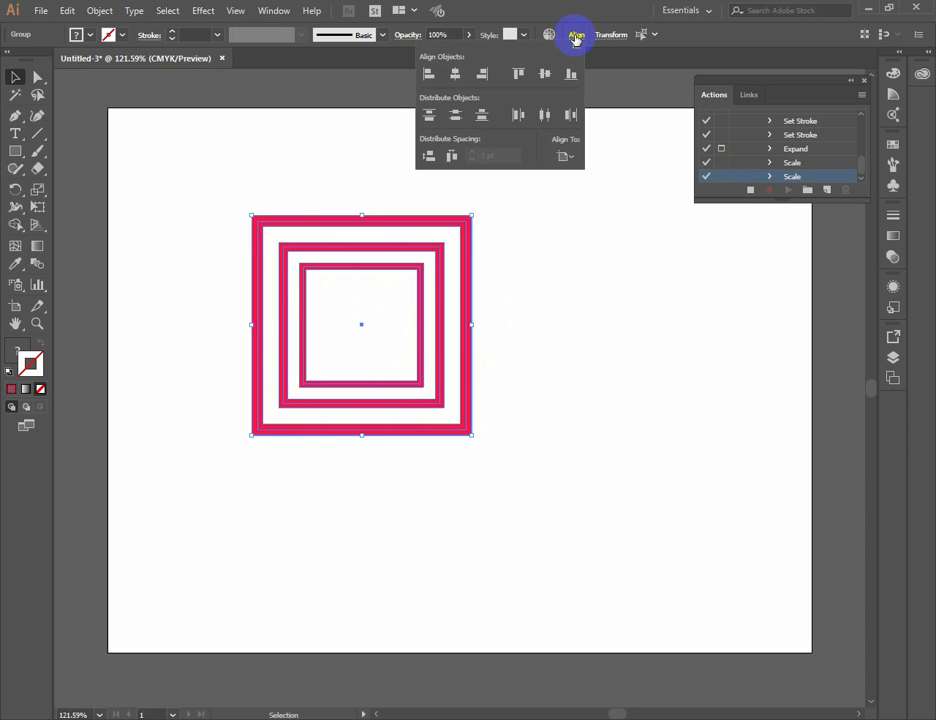
pyautogui.click(518, 74)
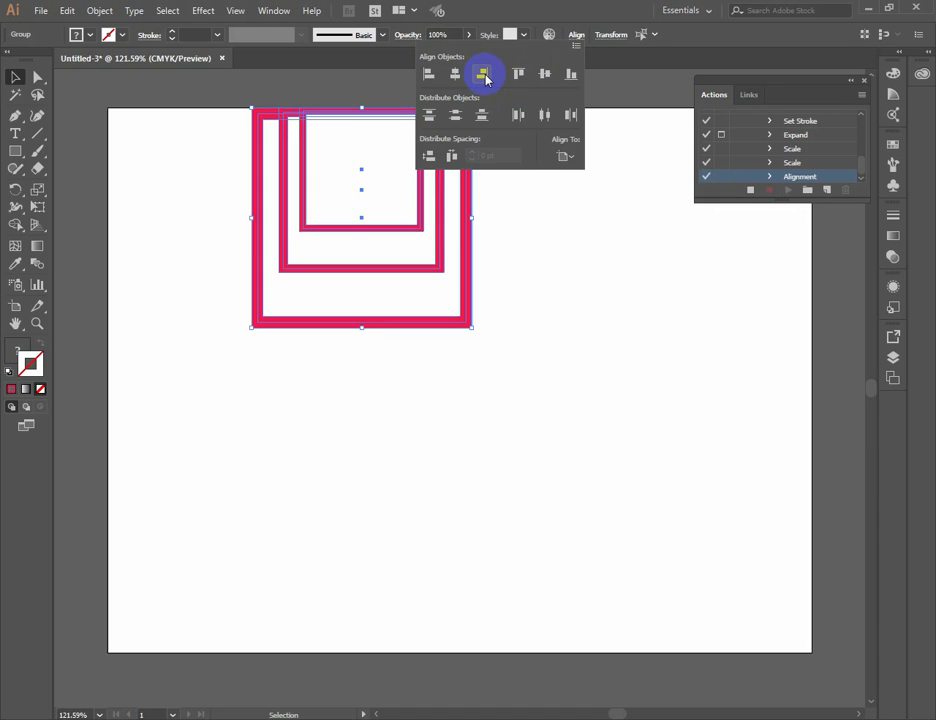
pyautogui.click(484, 75)
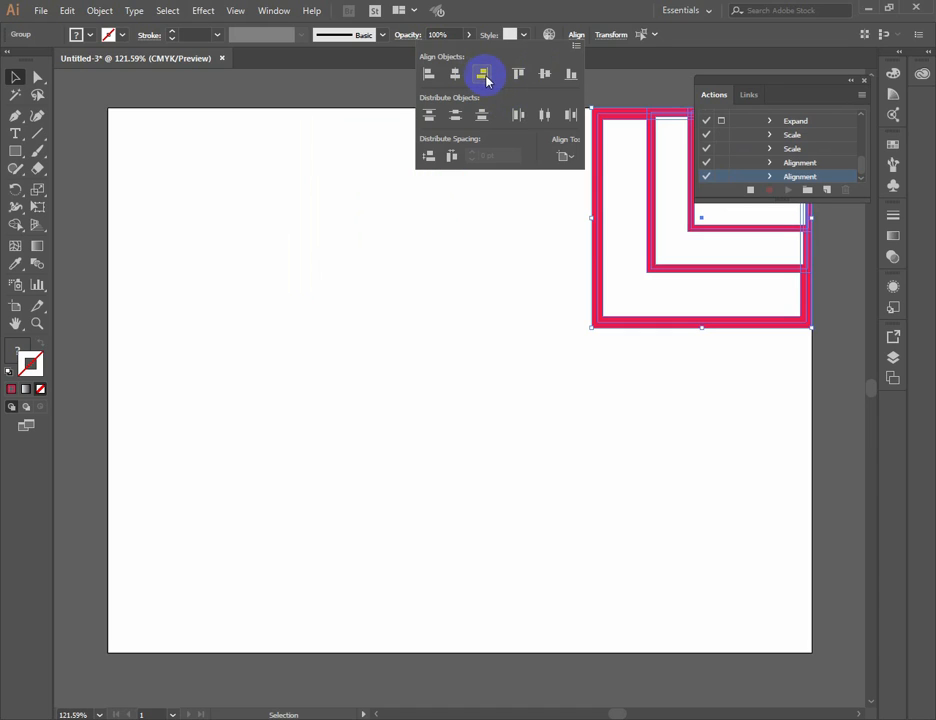
pyautogui.click(566, 157)
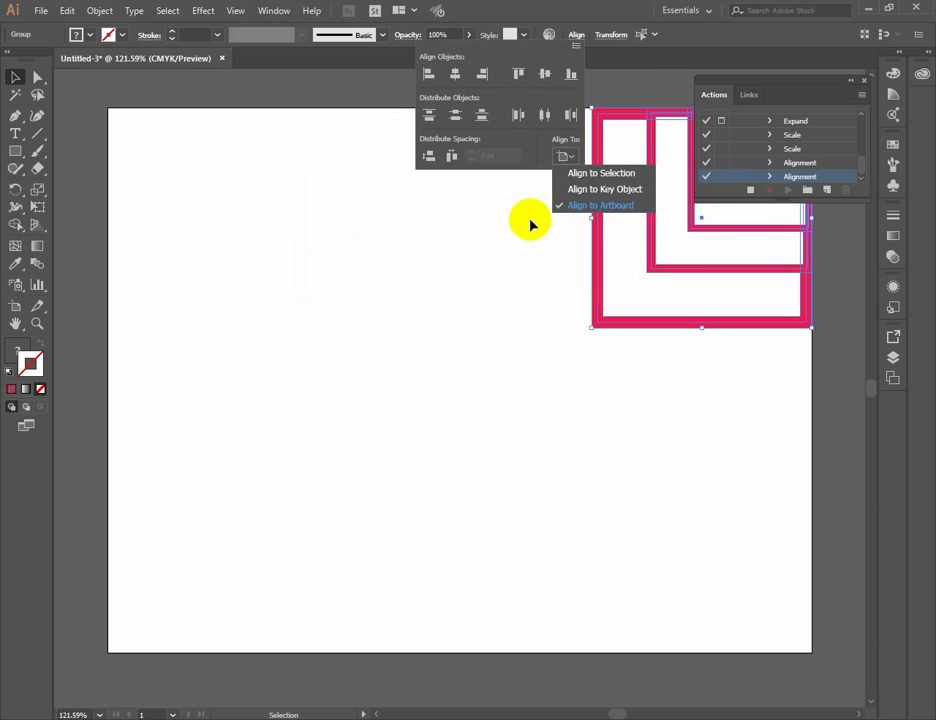
pyautogui.click(538, 278)
pyautogui.click(539, 279)
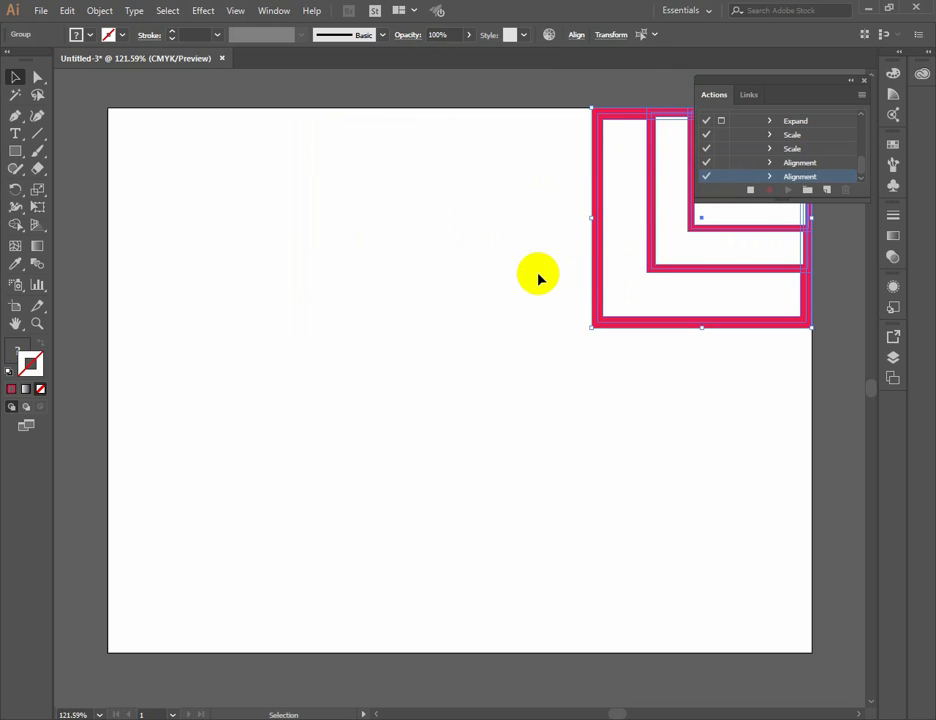
pyautogui.hotkey('ctrl', 'z')
pyautogui.hotkey('ctrl', 'z')
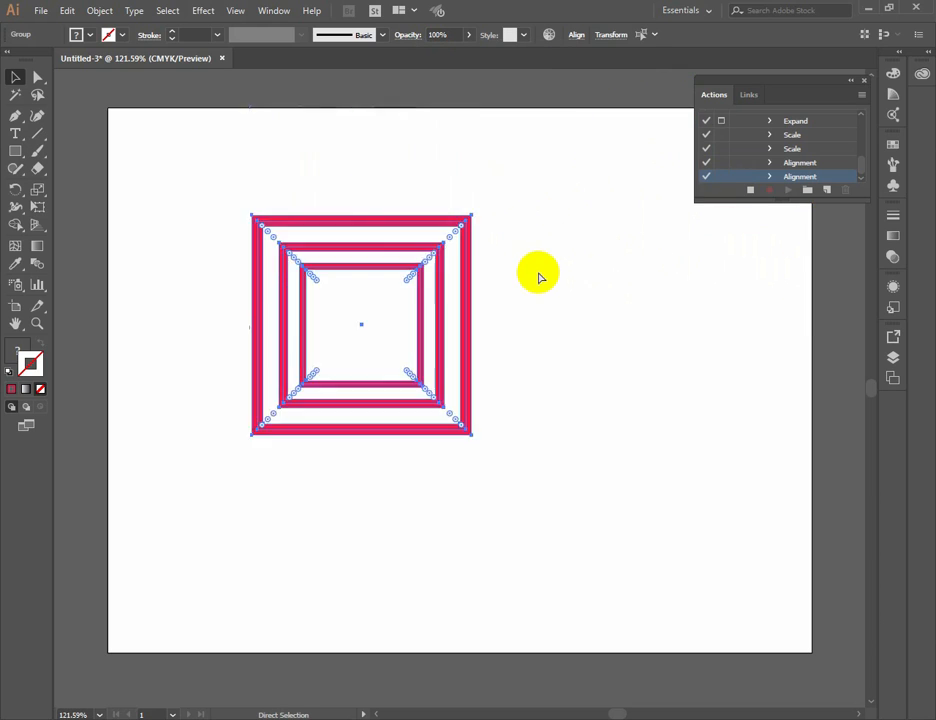
# Align the three squares to each other along their right and top edges, using Align to Selection
pyautogui.click(815, 177)
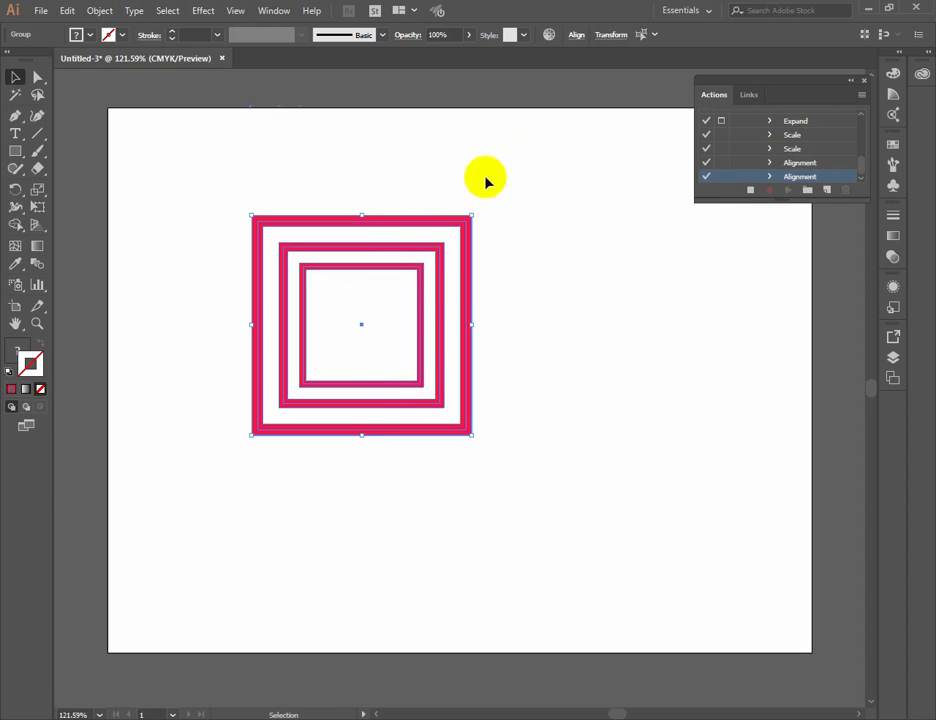
pyautogui.click(574, 37)
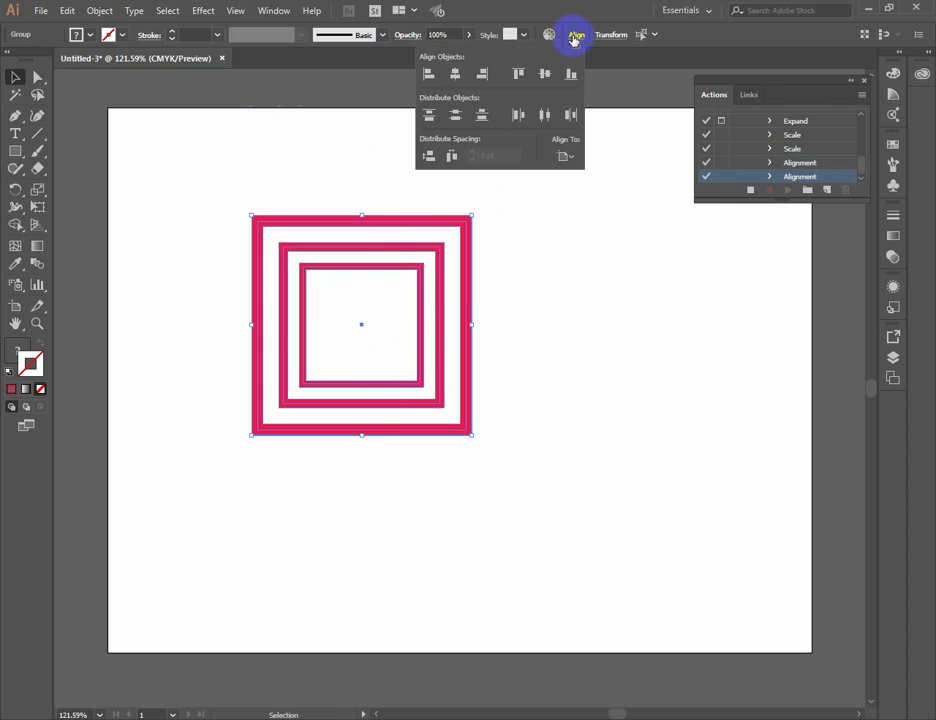
pyautogui.click(564, 157)
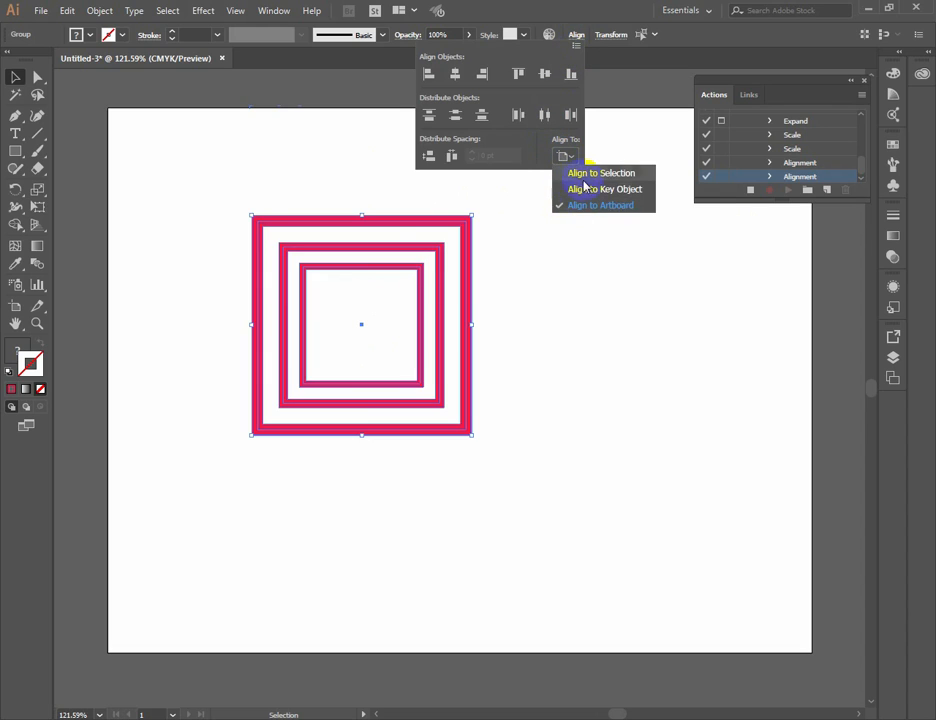
pyautogui.click(585, 175)
pyautogui.click(478, 76)
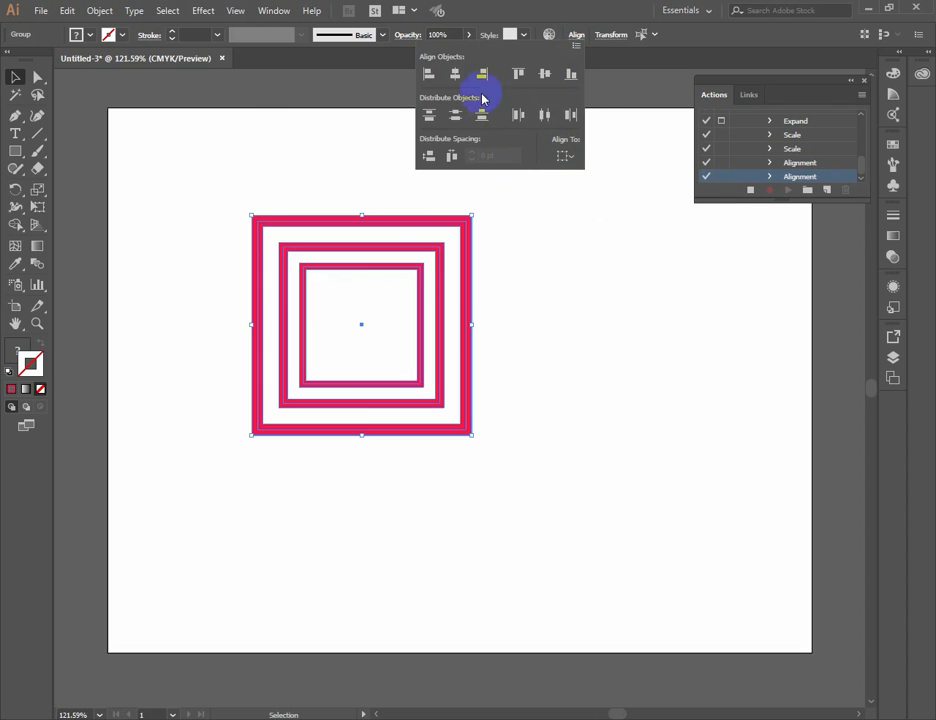
pyautogui.click(483, 80)
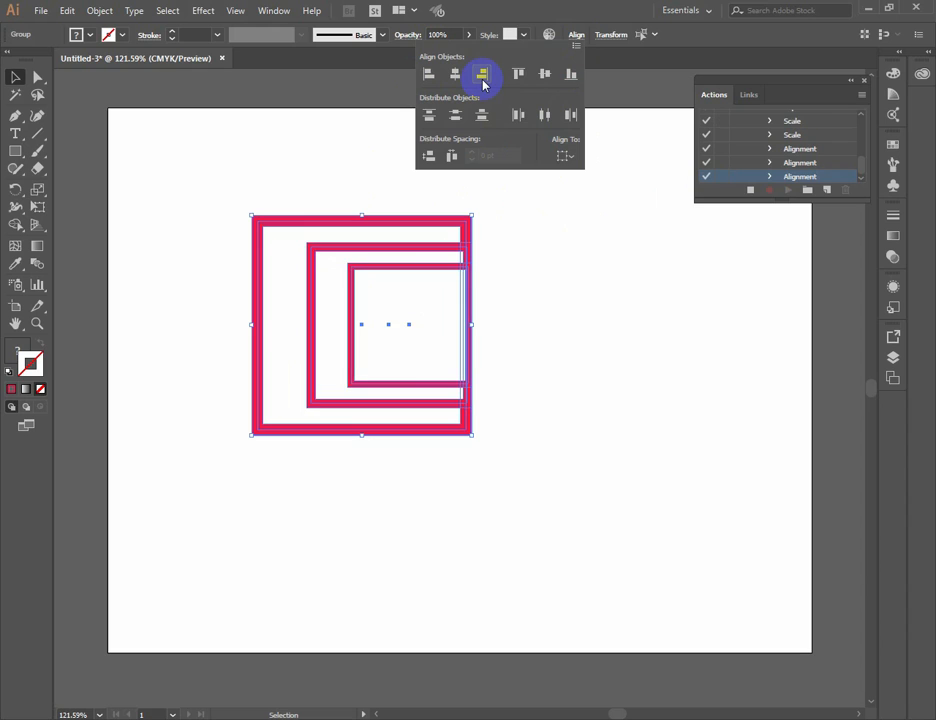
pyautogui.click(533, 75)
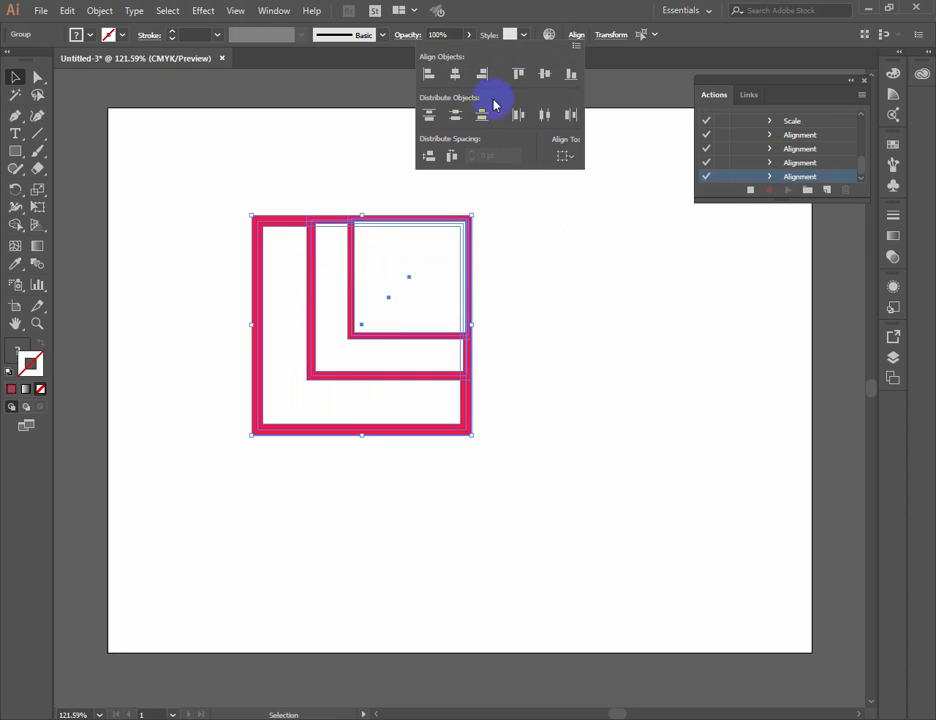
# Stop recording the action and delete the first two of its recorded Alignment steps
pyautogui.click(751, 193)
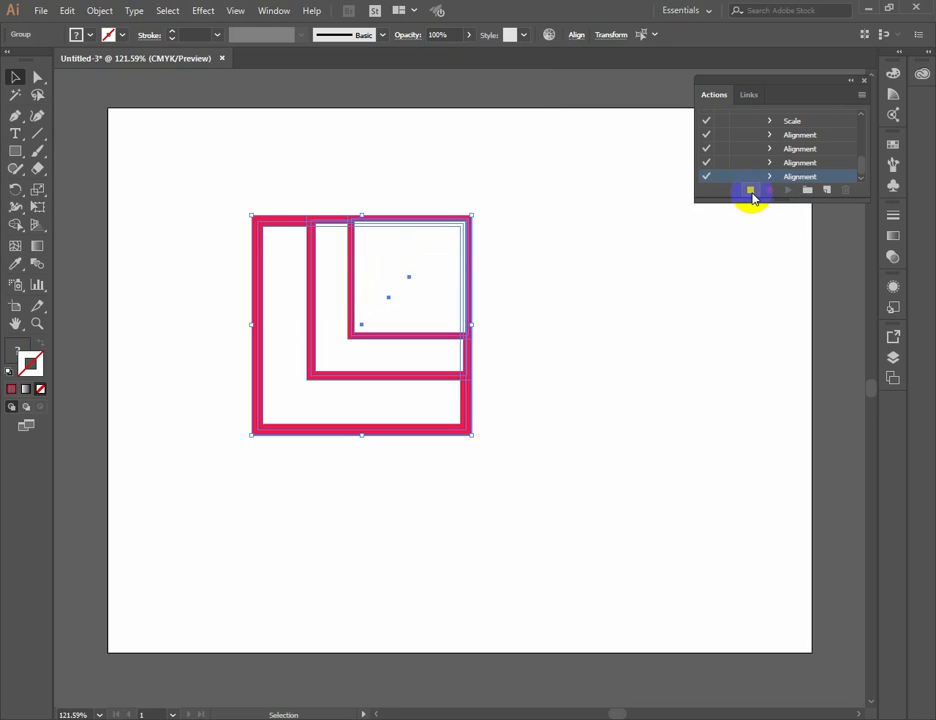
pyautogui.click(789, 190)
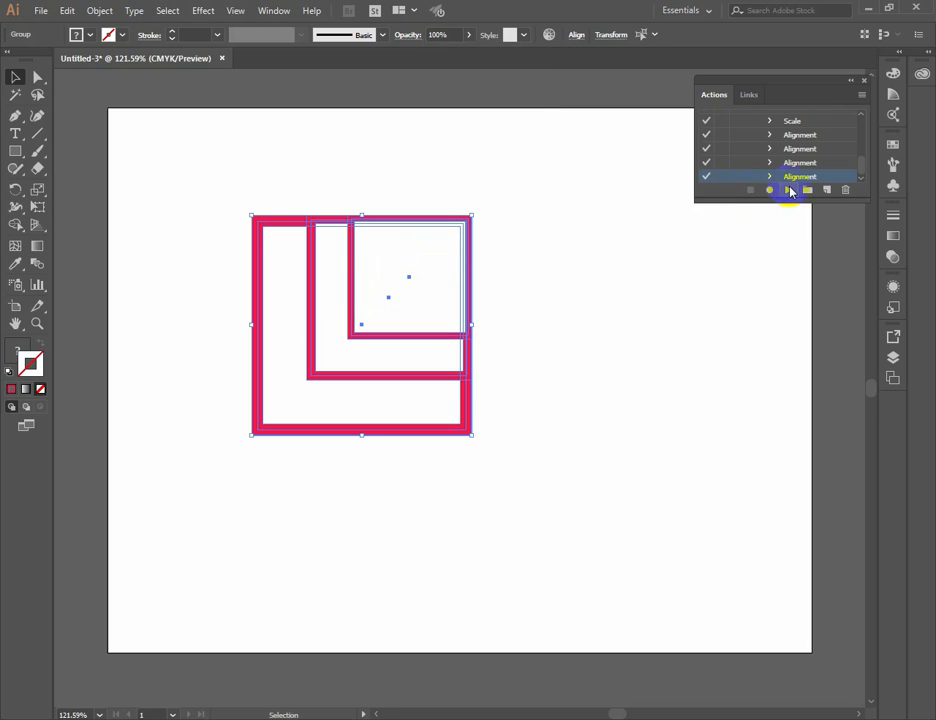
pyautogui.click(795, 135)
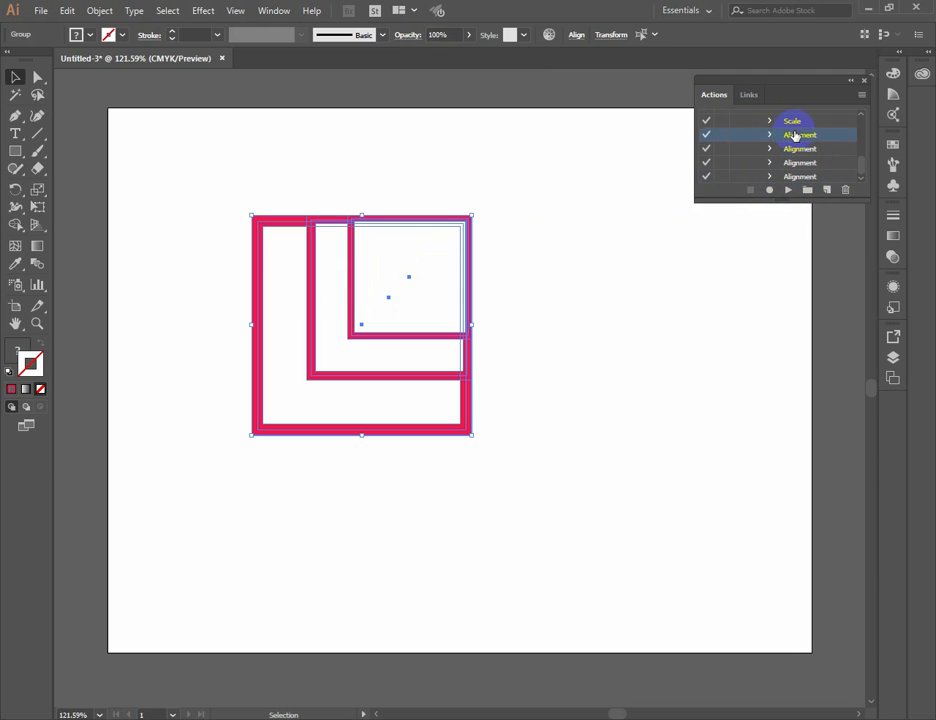
pyautogui.click(845, 190)
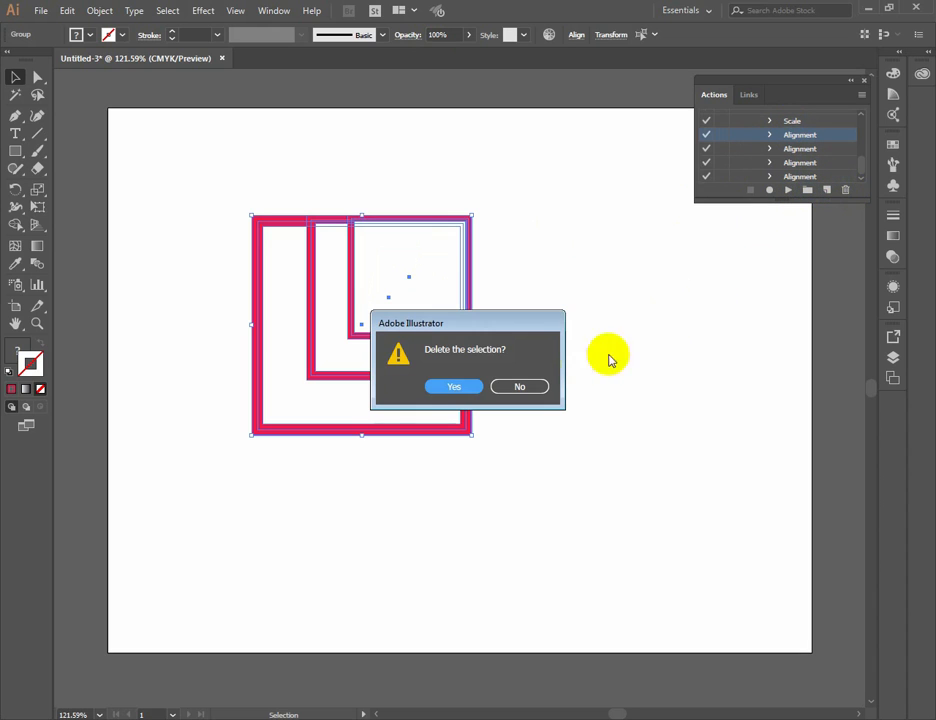
pyautogui.click(445, 386)
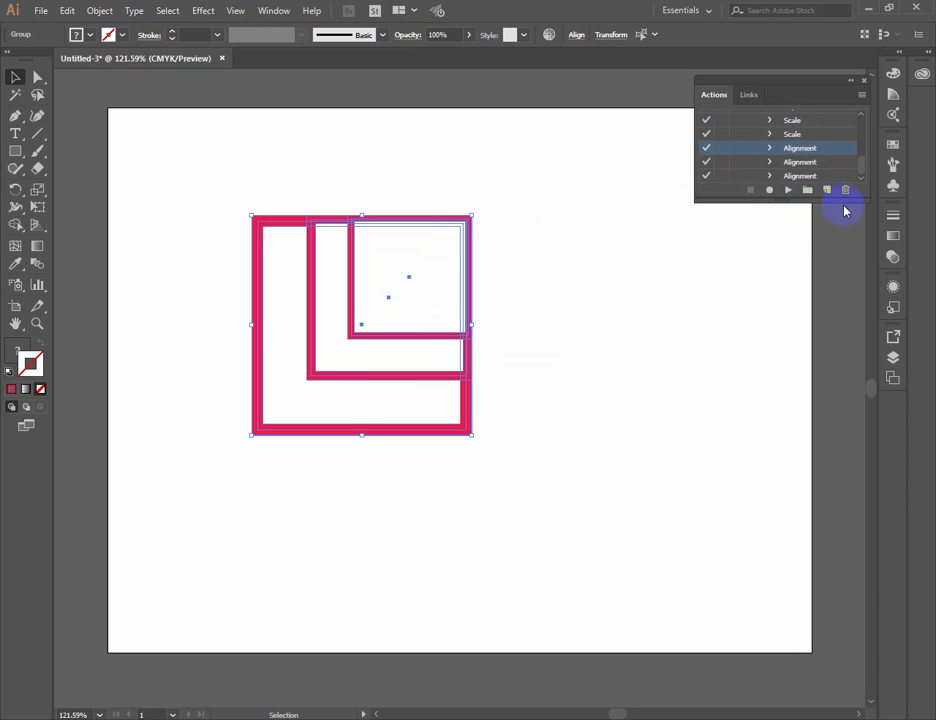
pyautogui.click(845, 190)
pyautogui.click(455, 386)
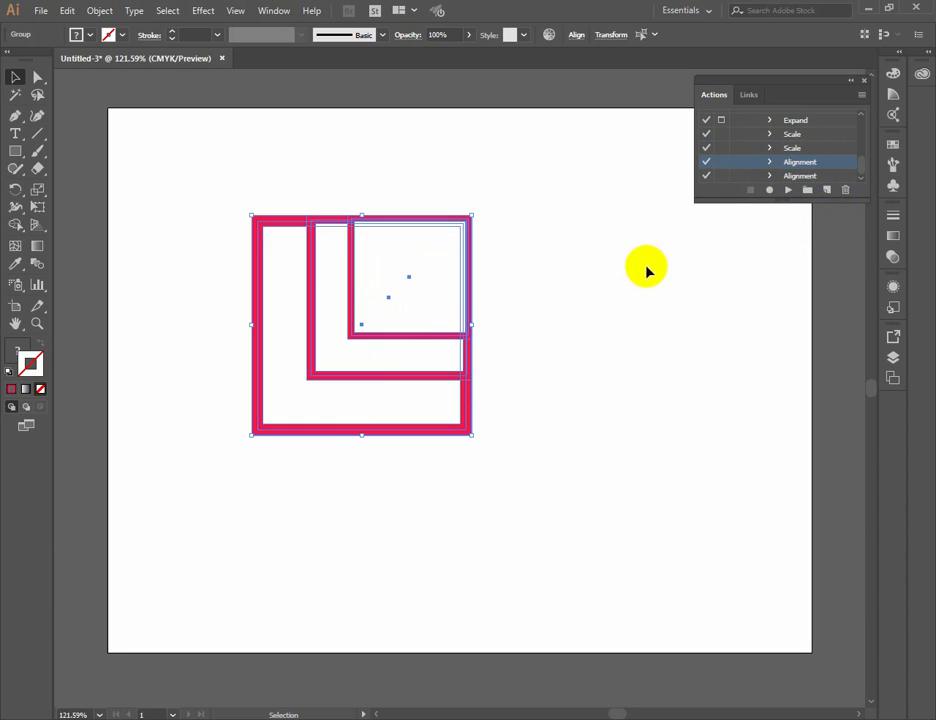
# Collapse the Size and Expend action in the PSO set and delete all three squares from the artboard
pyautogui.scroll(10, 790, 158)
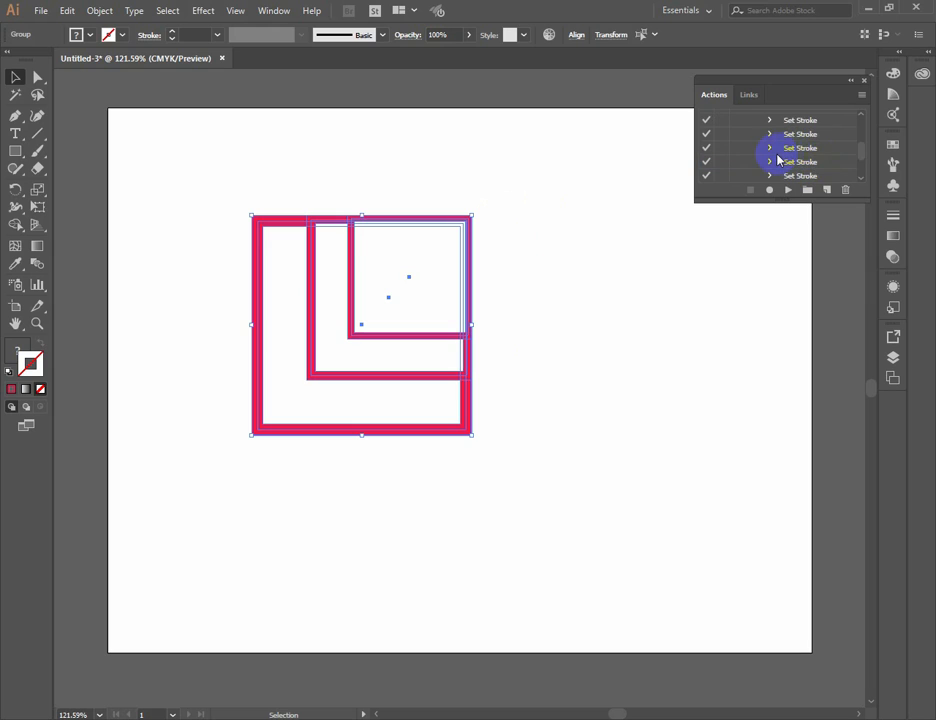
pyautogui.click(754, 145)
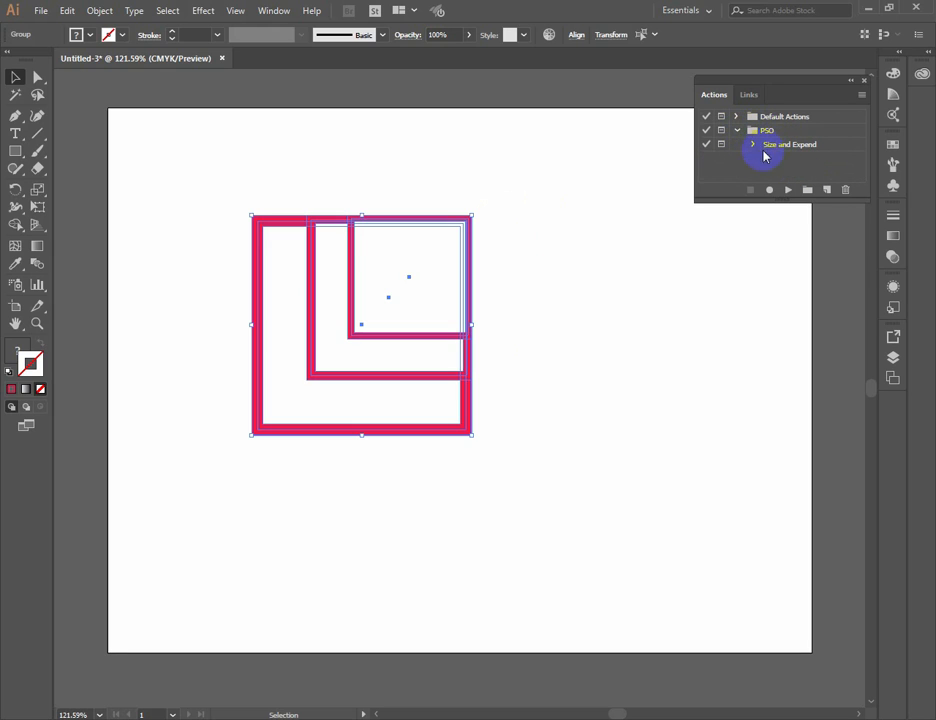
pyautogui.moveTo(579, 150); pyautogui.dragTo(283, 453)
pyautogui.press('Delete')
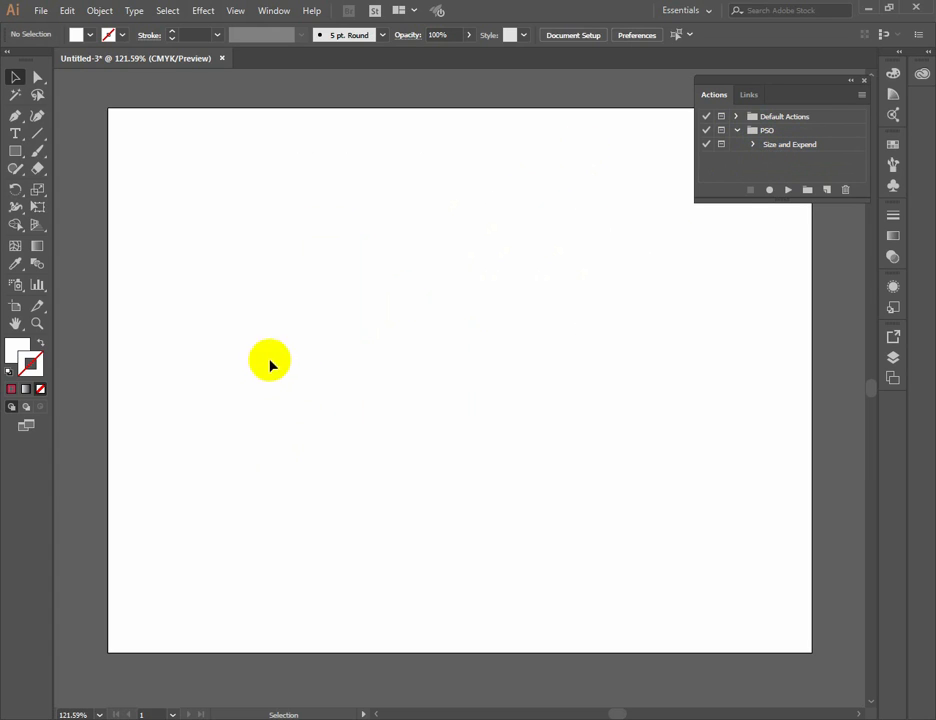
# Draw a tilted five-pointed star and position it fully inside the artboard near its upper-left corner
pyautogui.click(15, 150)
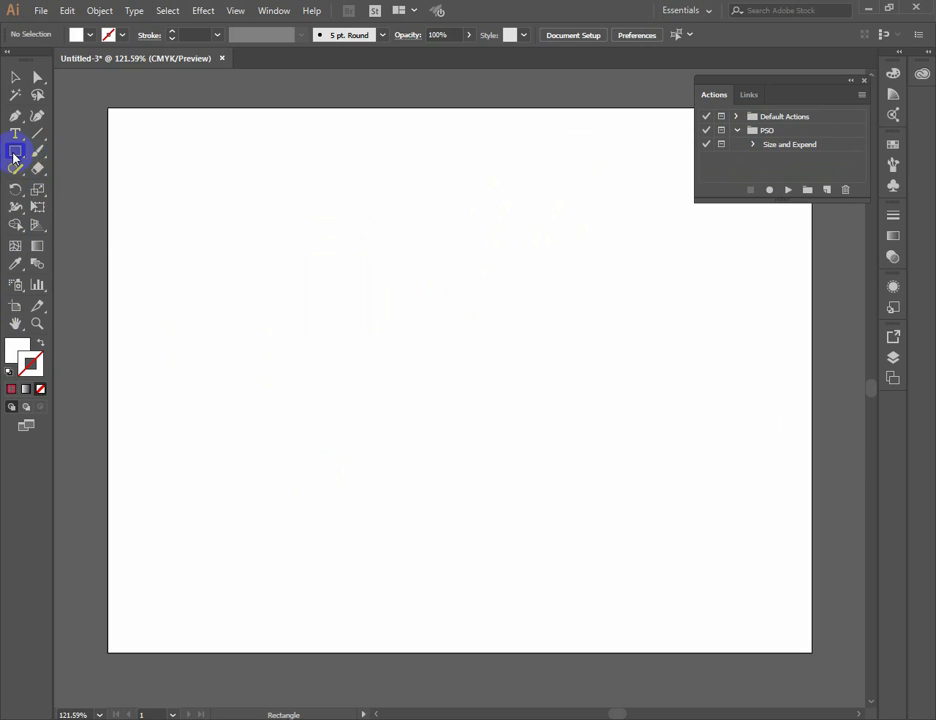
pyautogui.click(60, 221)
pyautogui.moveTo(173, 169); pyautogui.dragTo(234, 204)
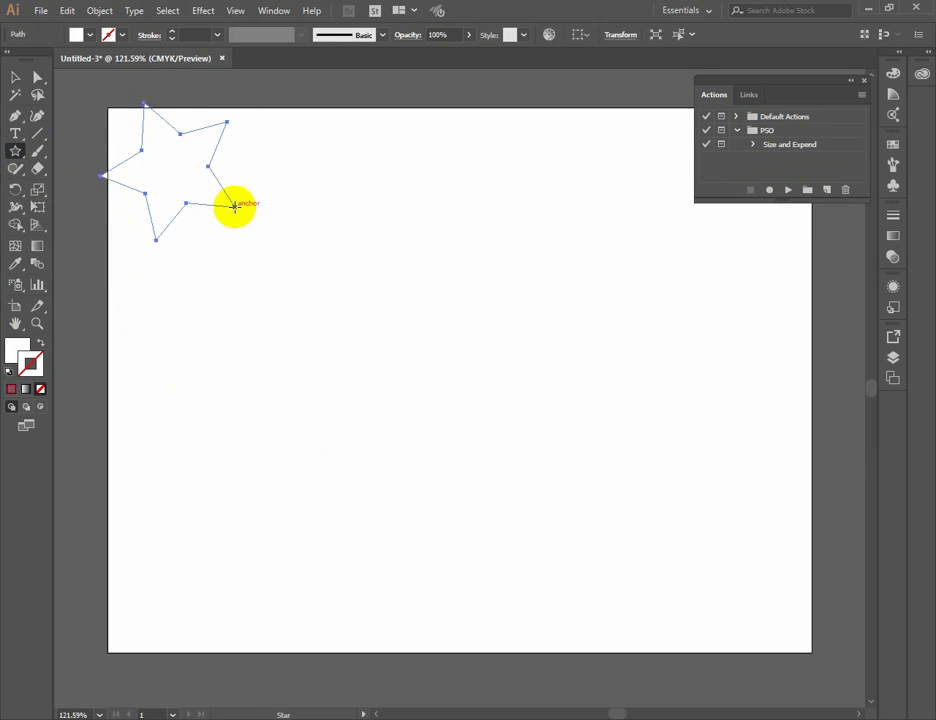
pyautogui.click(15, 77)
pyautogui.moveTo(174, 172); pyautogui.dragTo(209, 232)
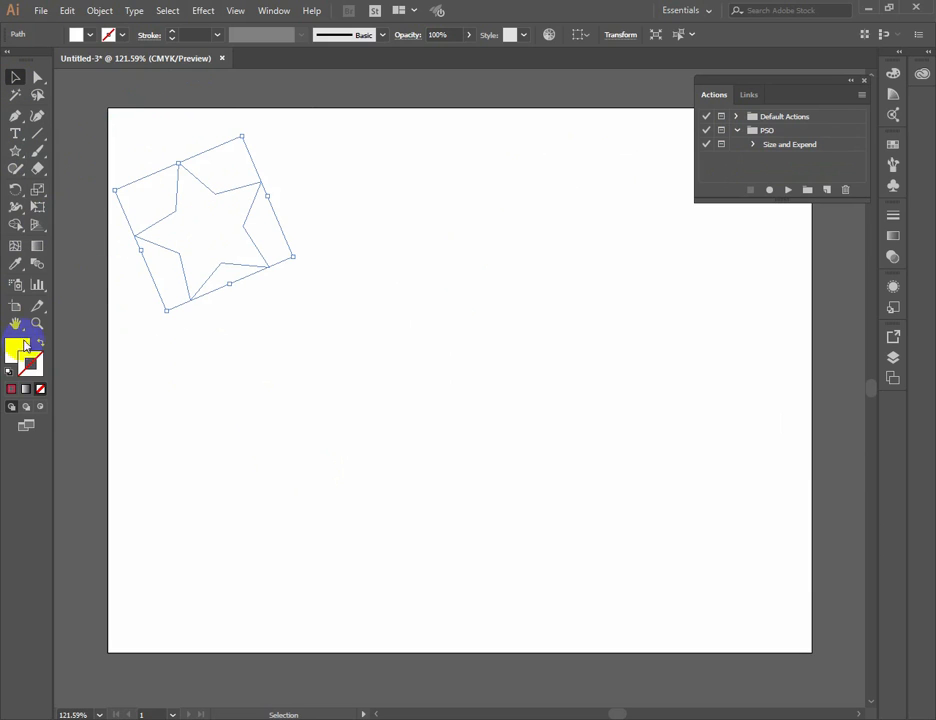
# Change the star's fill colour to near-black
pyautogui.doubleClick(20, 349)
pyautogui.moveTo(370, 320); pyautogui.dragTo(258, 369)
pyautogui.click(568, 199)
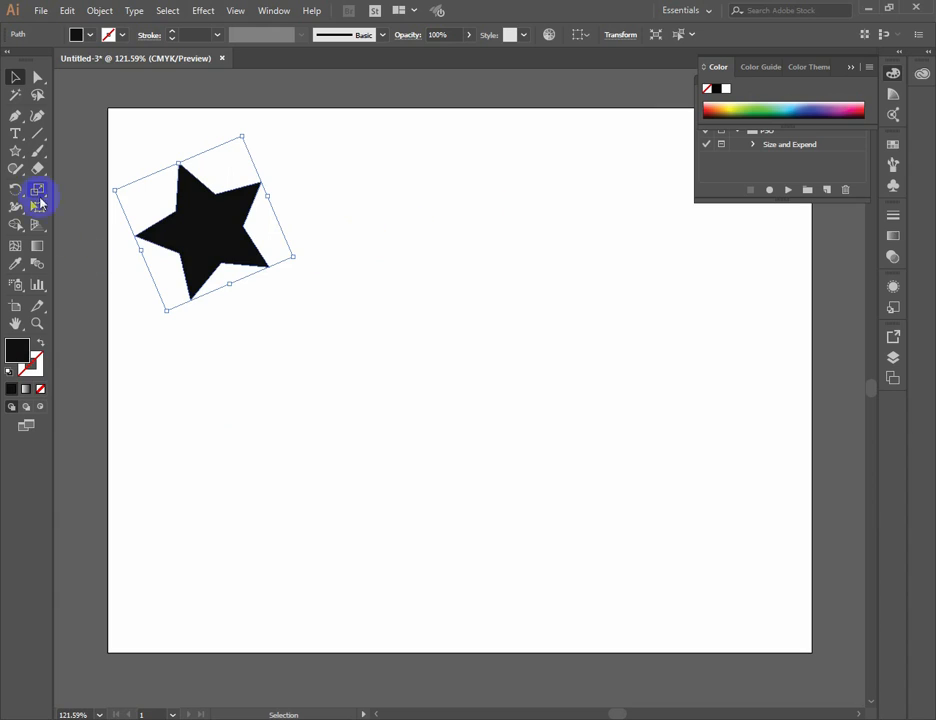
# Draw a hexagon filled with red F40000 and move it near the artboard's upper-right corner
pyautogui.moveTo(15, 152); pyautogui.dragTo(62, 203)
pyautogui.moveTo(454, 335); pyautogui.dragTo(528, 393)
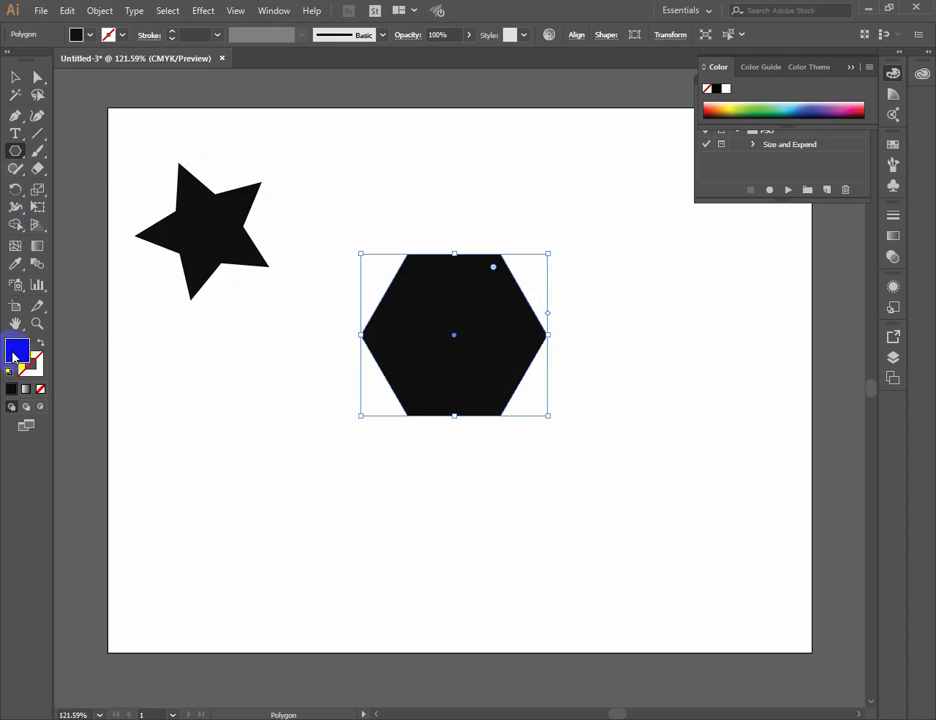
pyautogui.doubleClick(14, 353)
pyautogui.moveTo(412, 322); pyautogui.dragTo(541, 203)
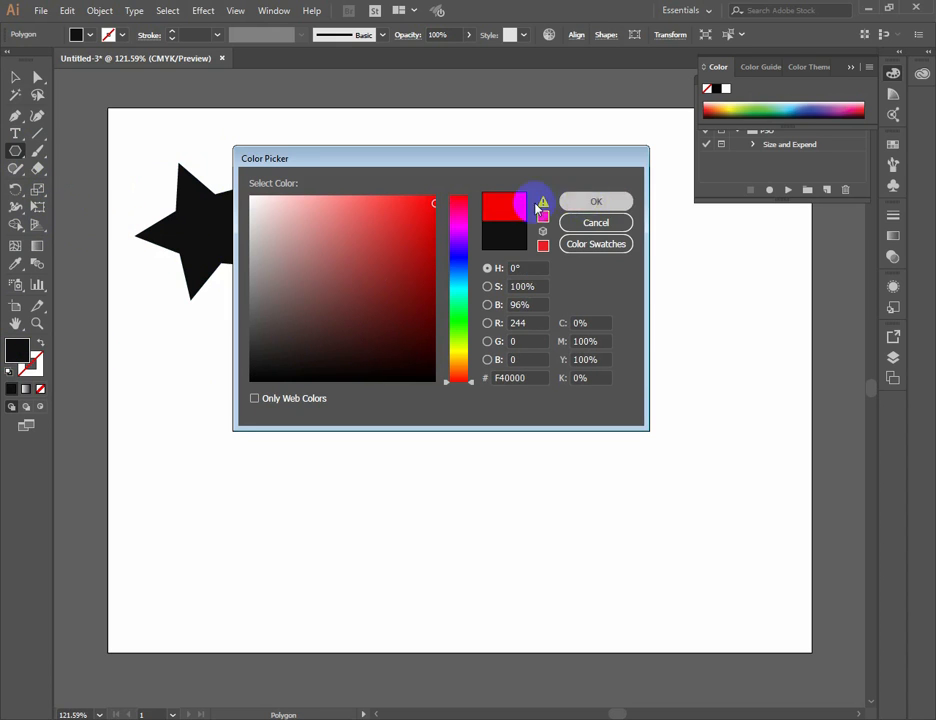
pyautogui.press('Return')
pyautogui.click(15, 77)
pyautogui.moveTo(428, 315); pyautogui.dragTo(620, 280)
# Draw an upright ellipse below the other shapes, near the artboard's lower edge, and fill it with blue
pyautogui.moveTo(15, 157); pyautogui.dragTo(78, 186)
pyautogui.moveTo(345, 518); pyautogui.dragTo(388, 533)
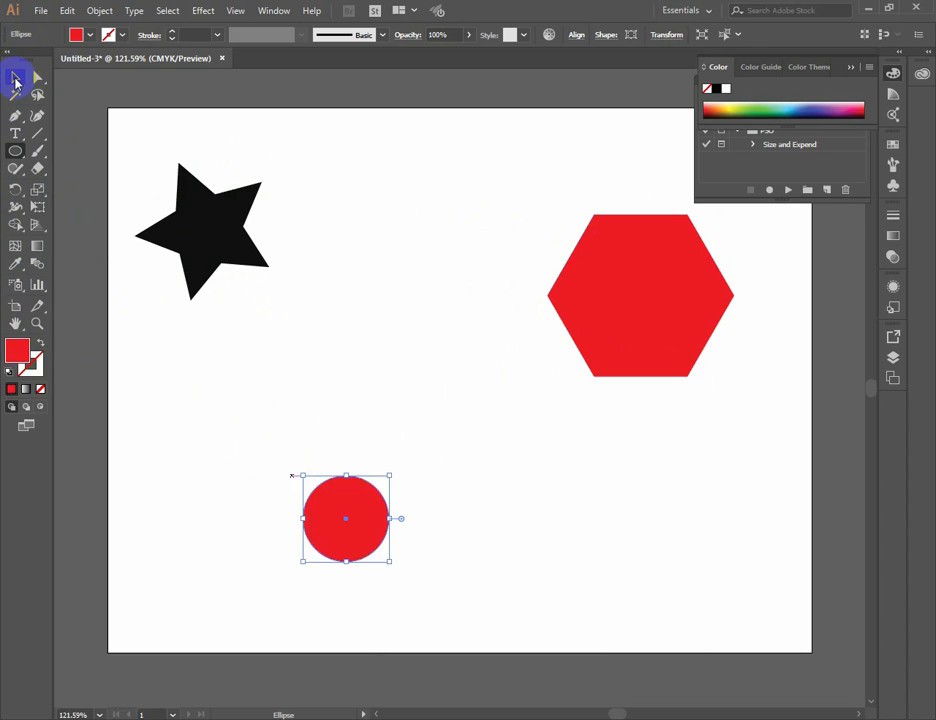
pyautogui.click(15, 78)
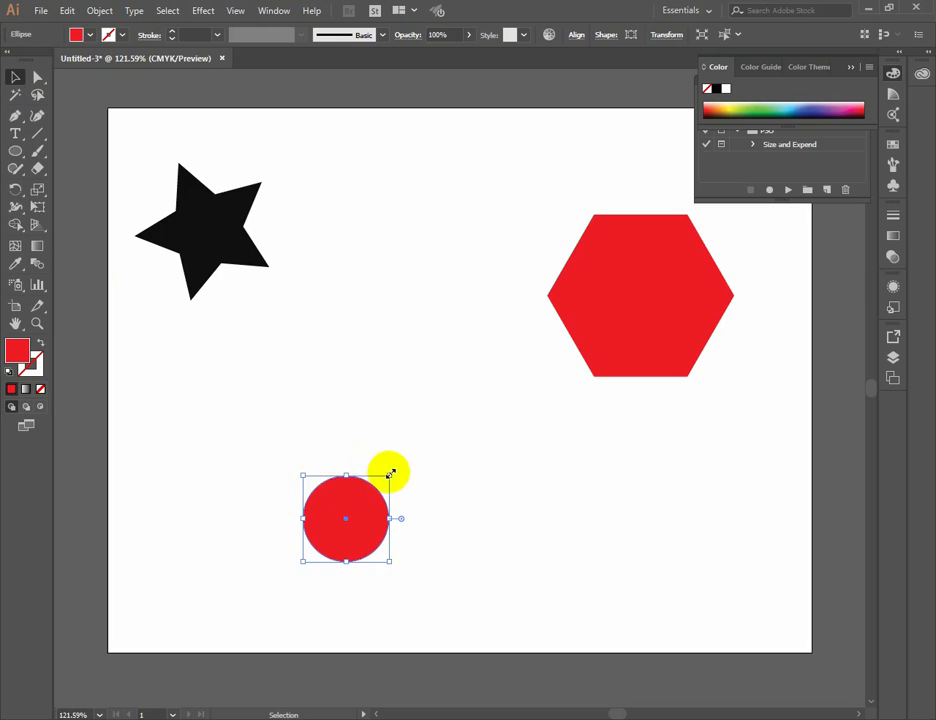
pyautogui.moveTo(390, 475); pyautogui.dragTo(408, 428)
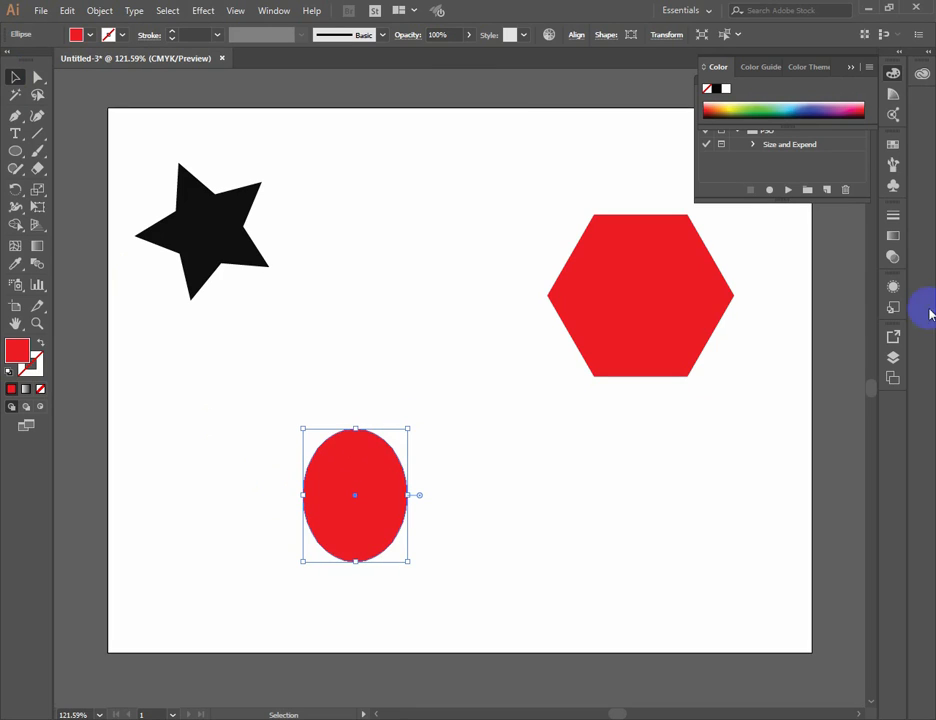
pyautogui.click(818, 106)
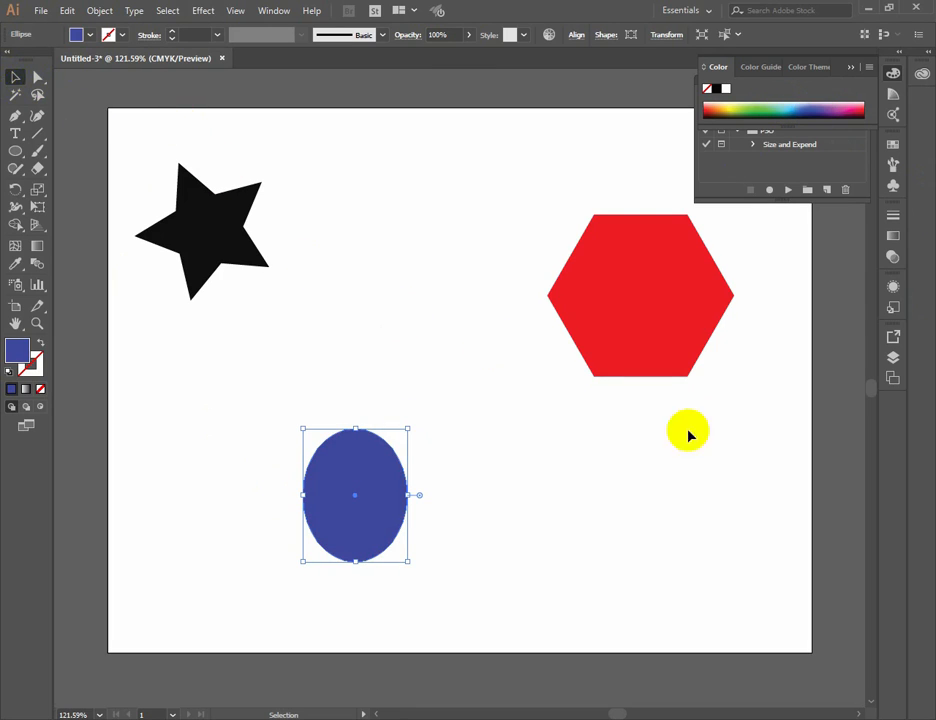
# Run the Size and Expend action on the star, hexagon and ellipse together, expanding both fill and stroke
pyautogui.moveTo(727, 460); pyautogui.dragTo(146, 205)
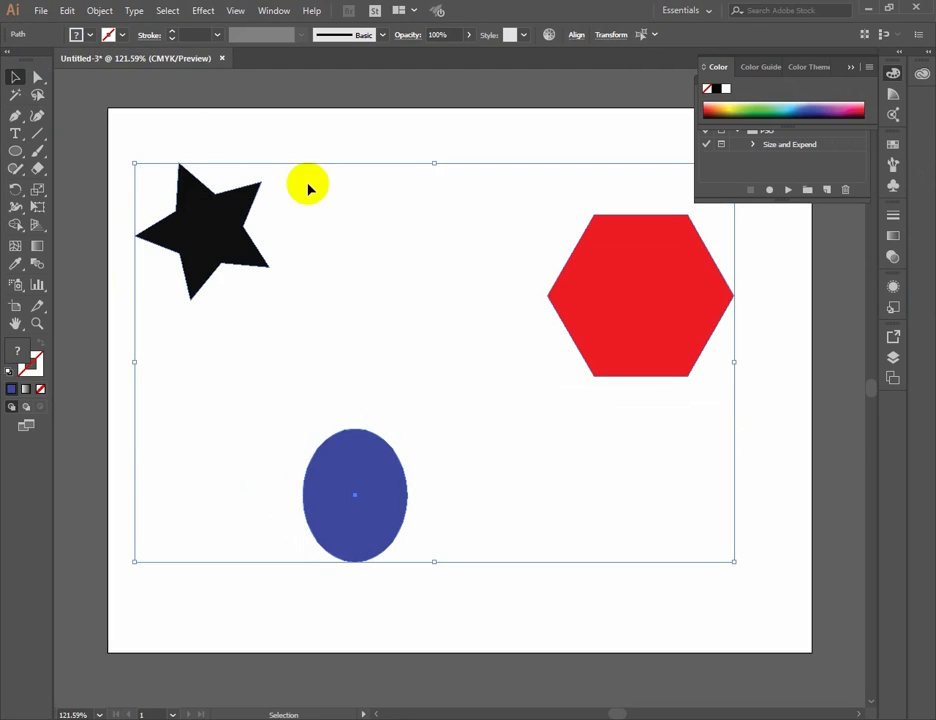
pyautogui.click(851, 69)
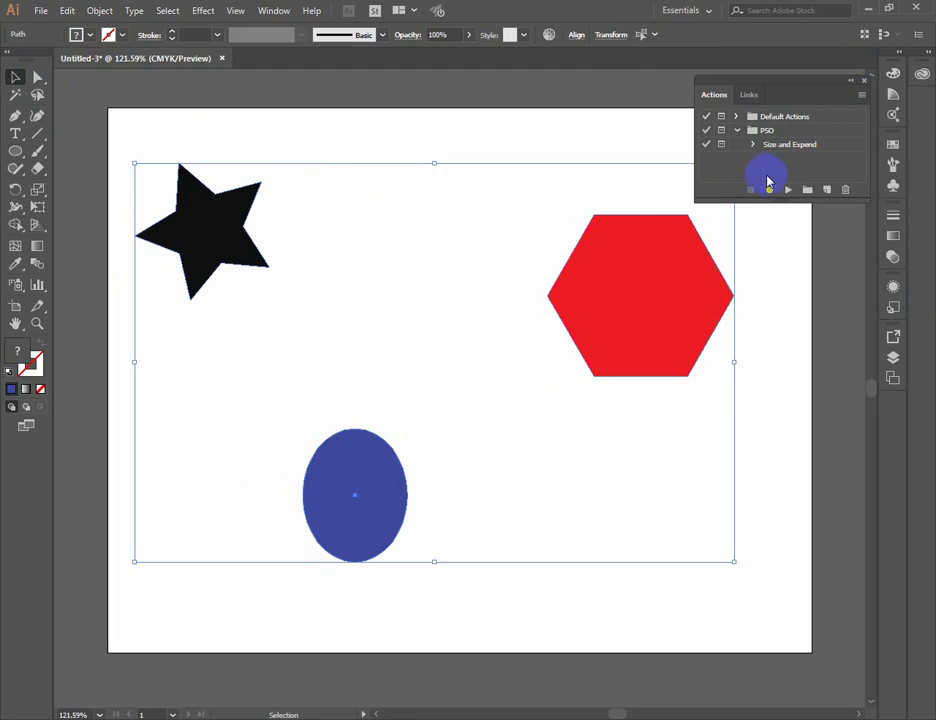
pyautogui.click(793, 147)
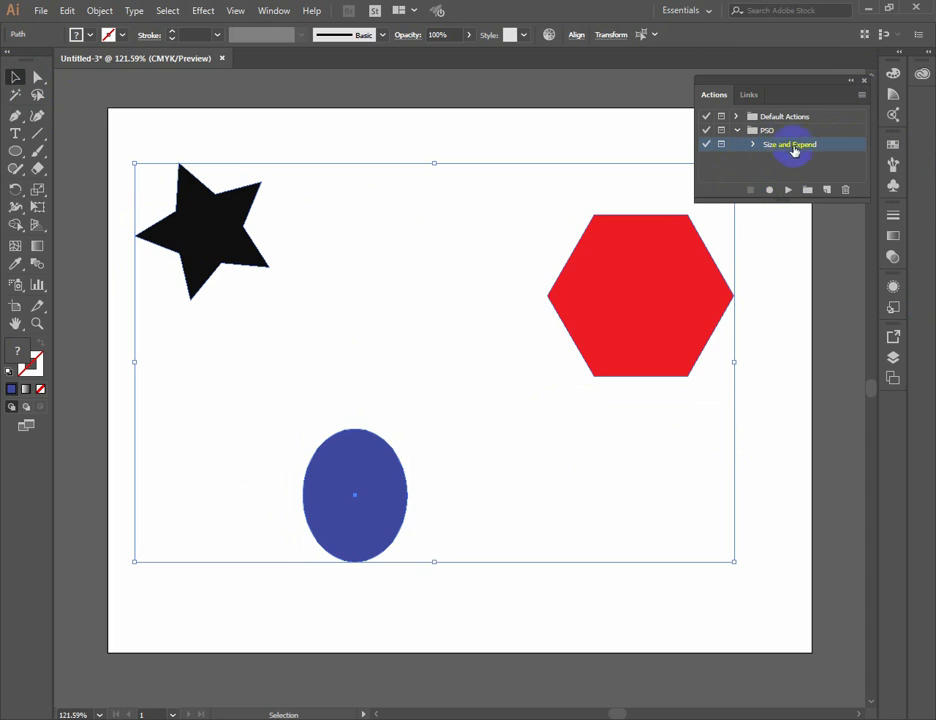
pyautogui.click(788, 190)
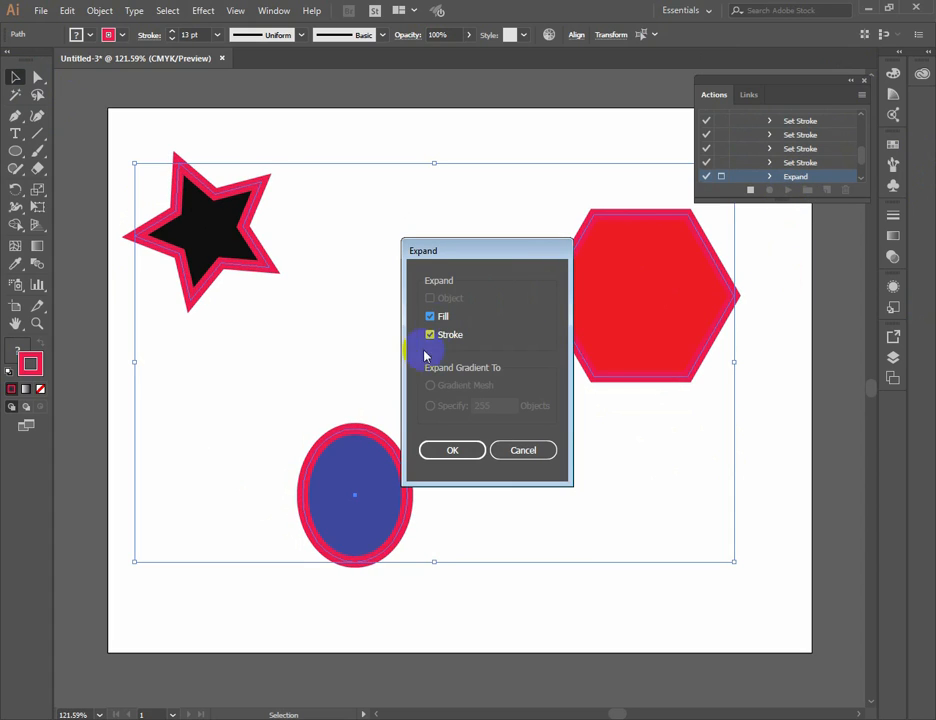
pyautogui.click(452, 450)
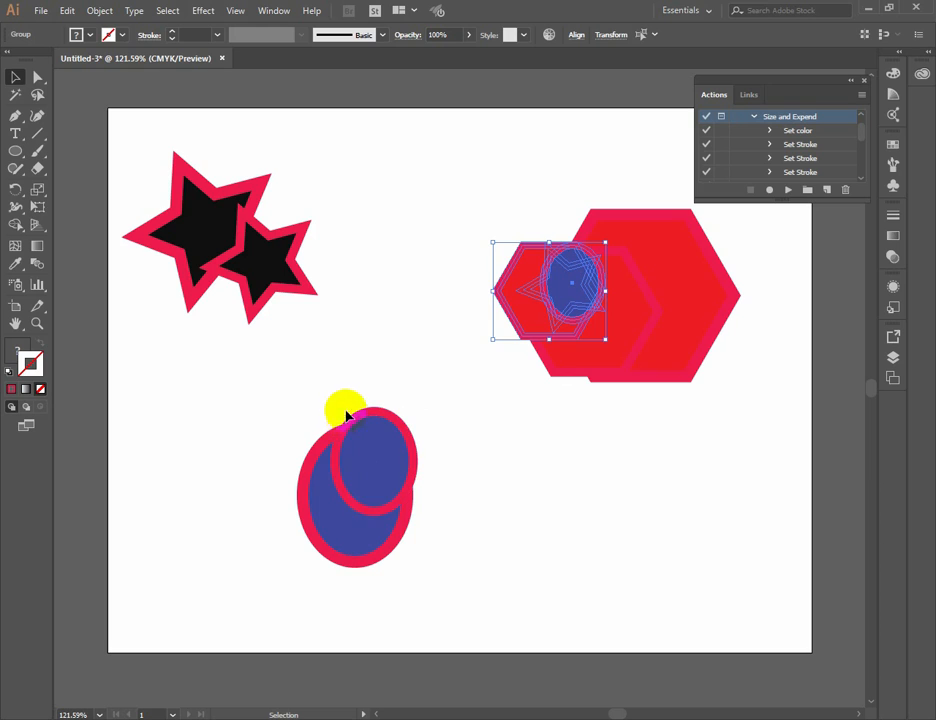
# Move the two overlapping outlined stars apart so they sit side by side near the artboard's upper edge
pyautogui.click(331, 178)
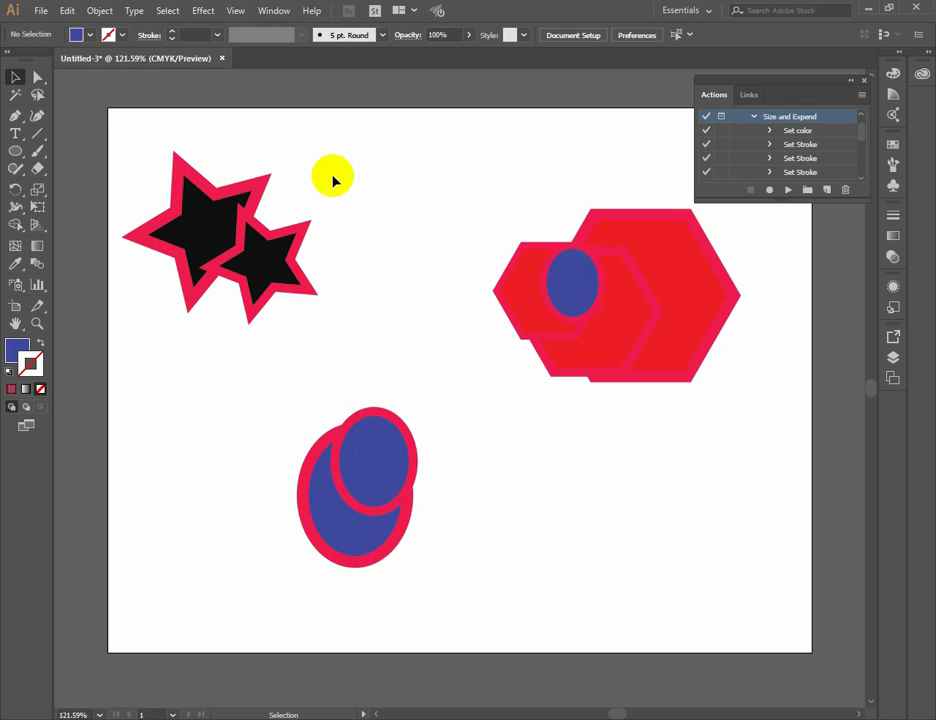
pyautogui.click(190, 200)
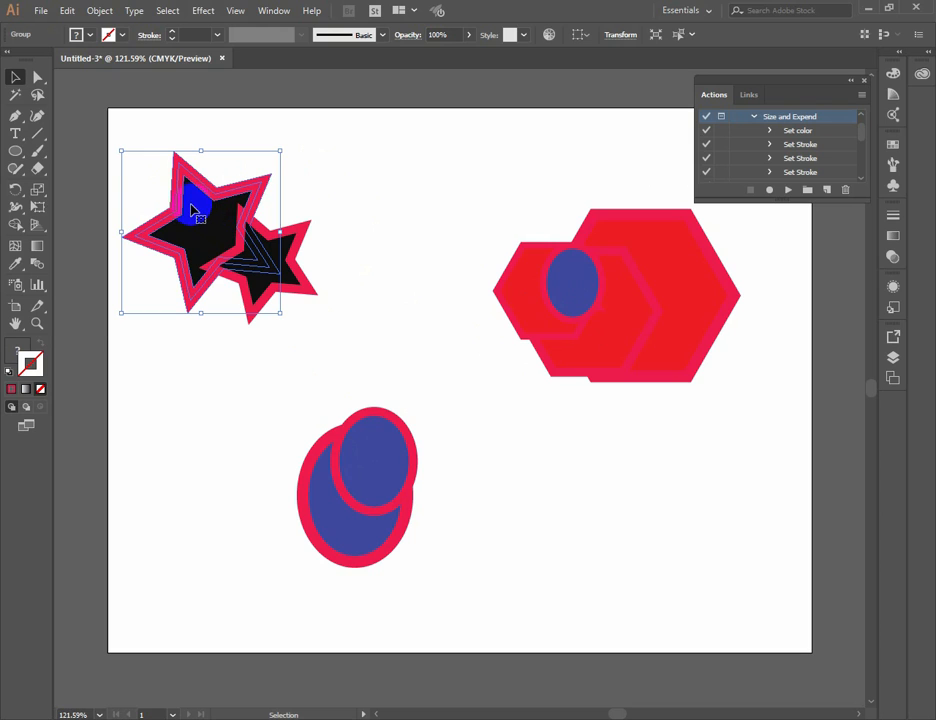
pyautogui.click(307, 203)
pyautogui.moveTo(192, 203); pyautogui.dragTo(147, 178)
pyautogui.moveTo(297, 255); pyautogui.dragTo(385, 212)
pyautogui.moveTo(181, 230); pyautogui.dragTo(233, 265)
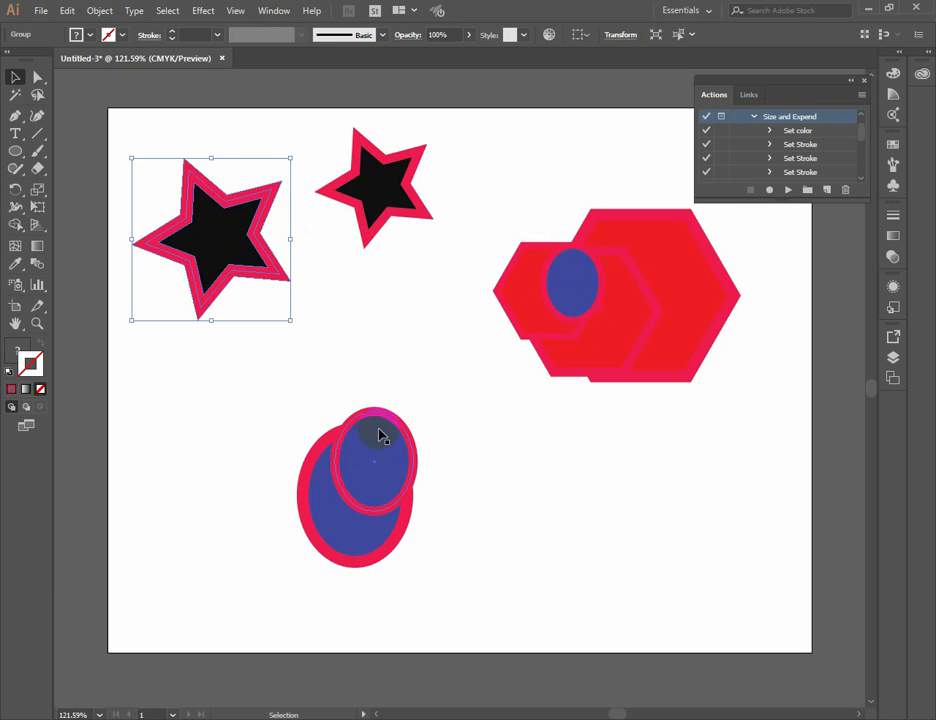
# Spread the overlapping ellipse and hexagon copies apart across the artboard
pyautogui.moveTo(380, 435); pyautogui.dragTo(392, 408)
pyautogui.moveTo(376, 510); pyautogui.dragTo(386, 540)
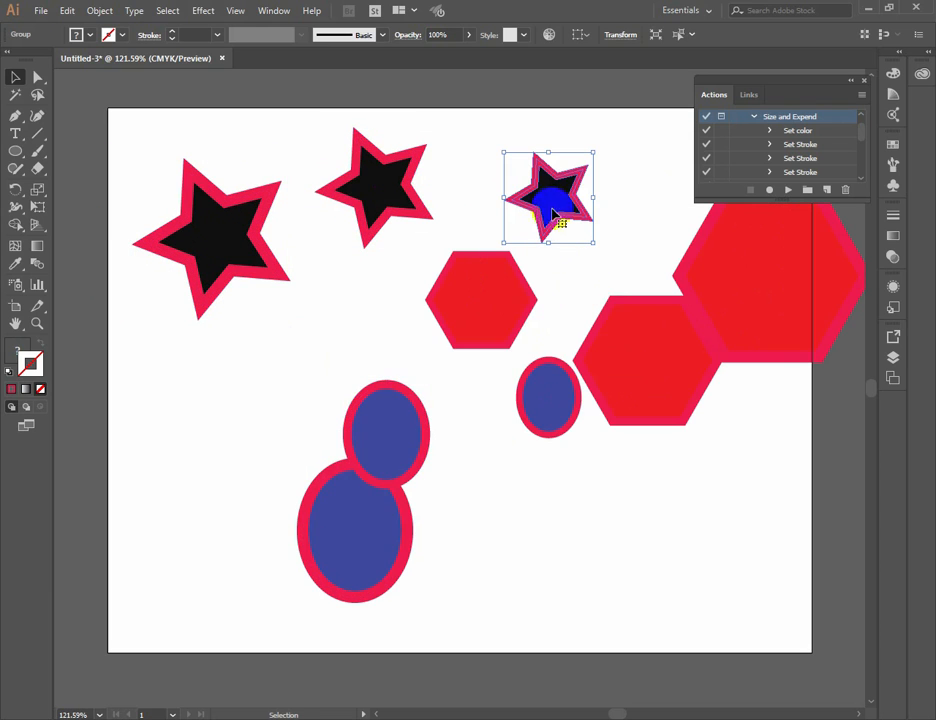
pyautogui.click(481, 305)
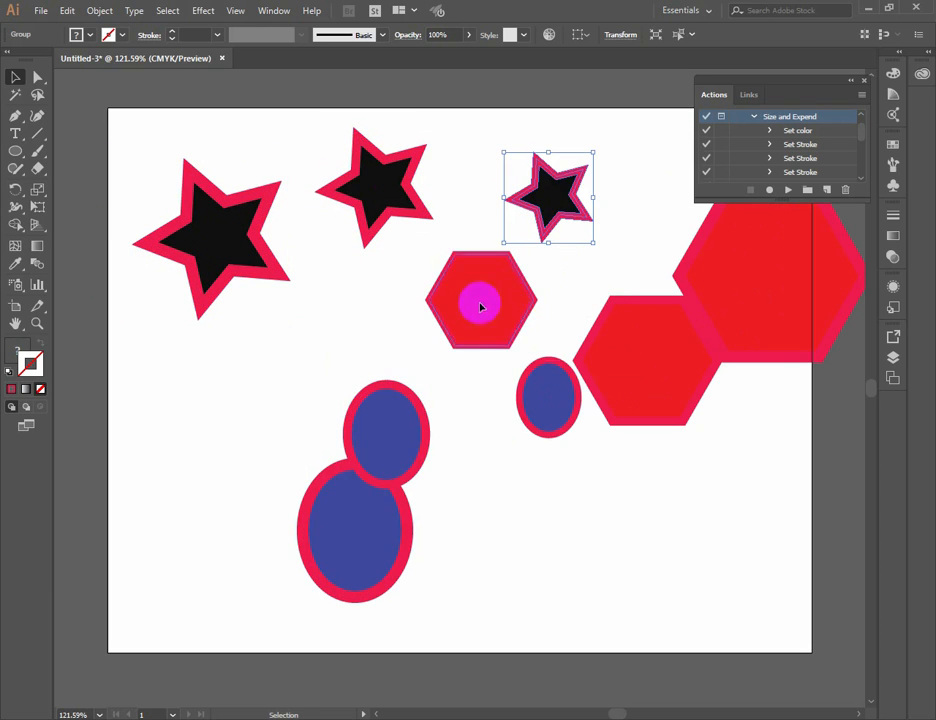
pyautogui.moveTo(481, 305); pyautogui.dragTo(497, 365)
pyautogui.moveTo(393, 449); pyautogui.dragTo(291, 324)
pyautogui.moveTo(701, 387); pyautogui.dragTo(696, 462)
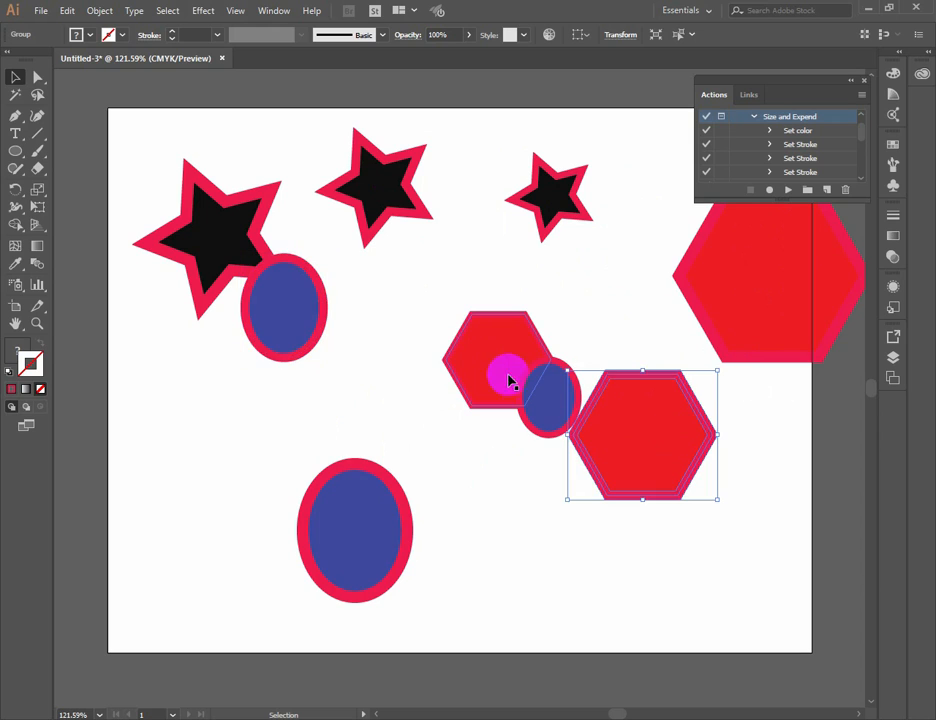
# Close the Actions panel and delete all the star, ellipse and hexagon copies
pyautogui.click(852, 82)
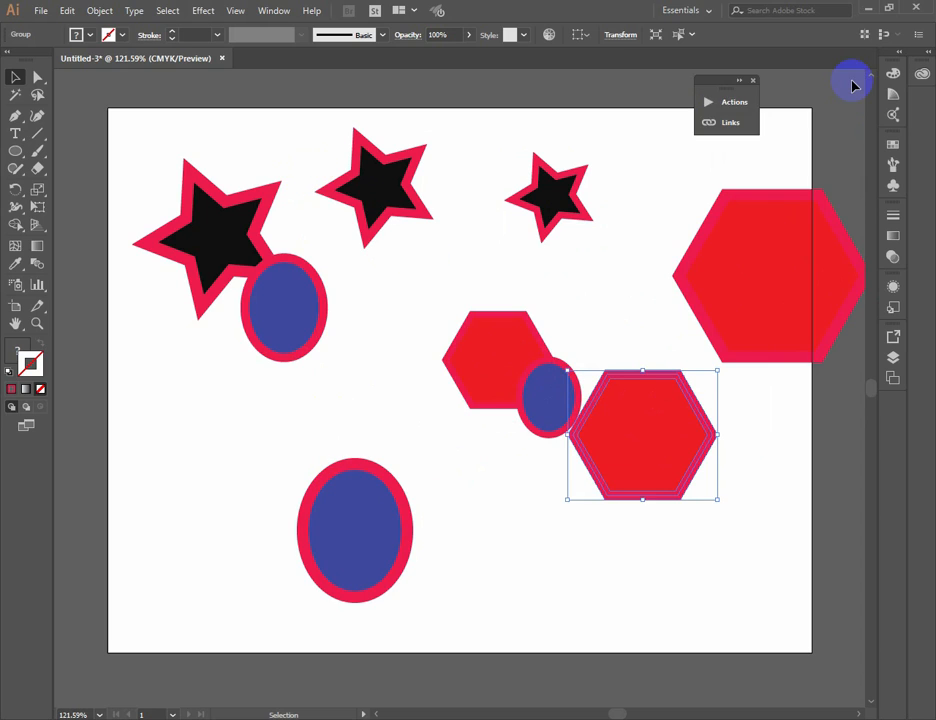
pyautogui.click(753, 81)
pyautogui.moveTo(829, 100); pyautogui.dragTo(150, 564)
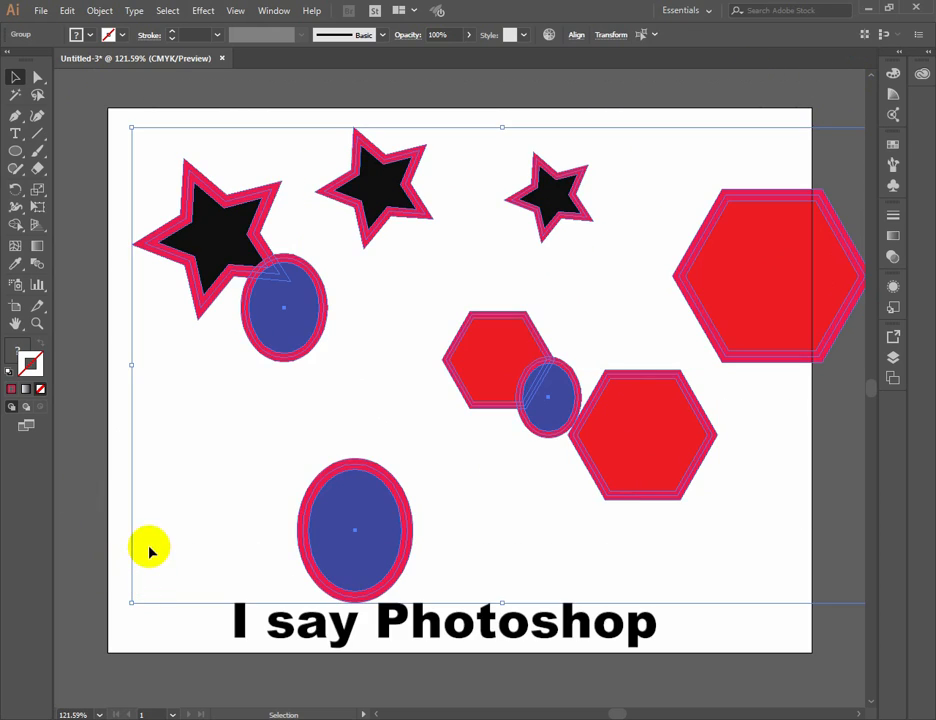
pyautogui.press('Delete')
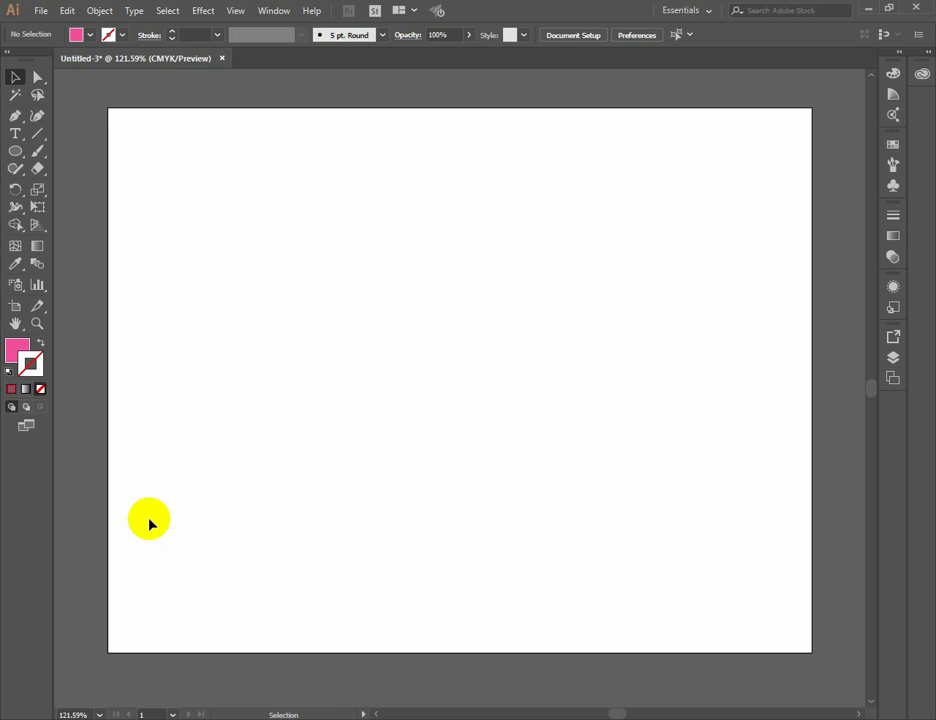
# Compare the Warp effects with the Envelope Distort commands and look over the other available Illustrator effects
pyautogui.click(198, 14)
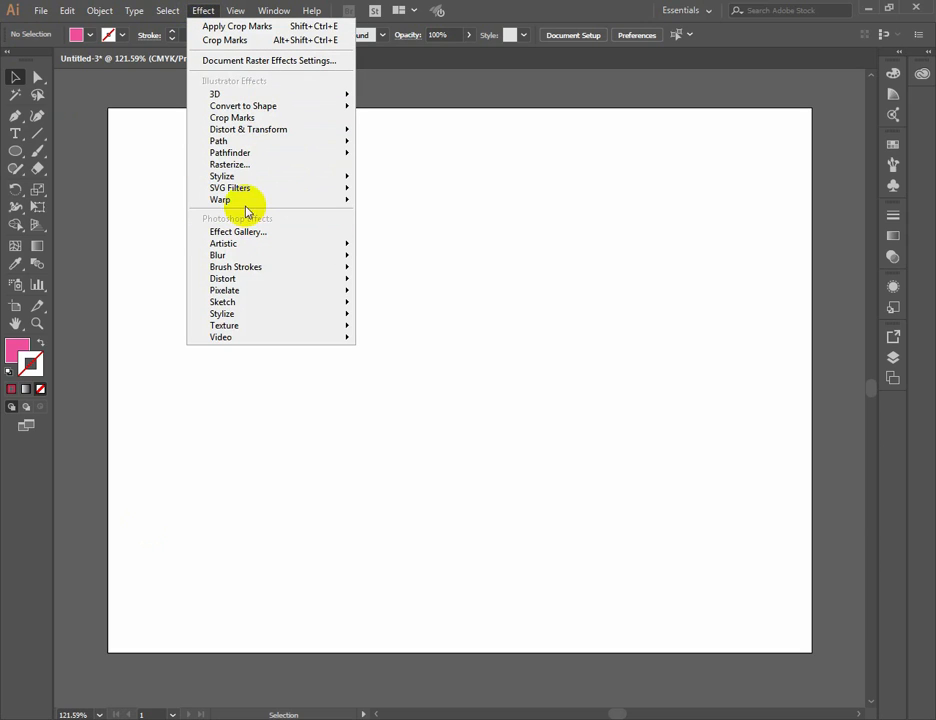
pyautogui.moveTo(246, 201)
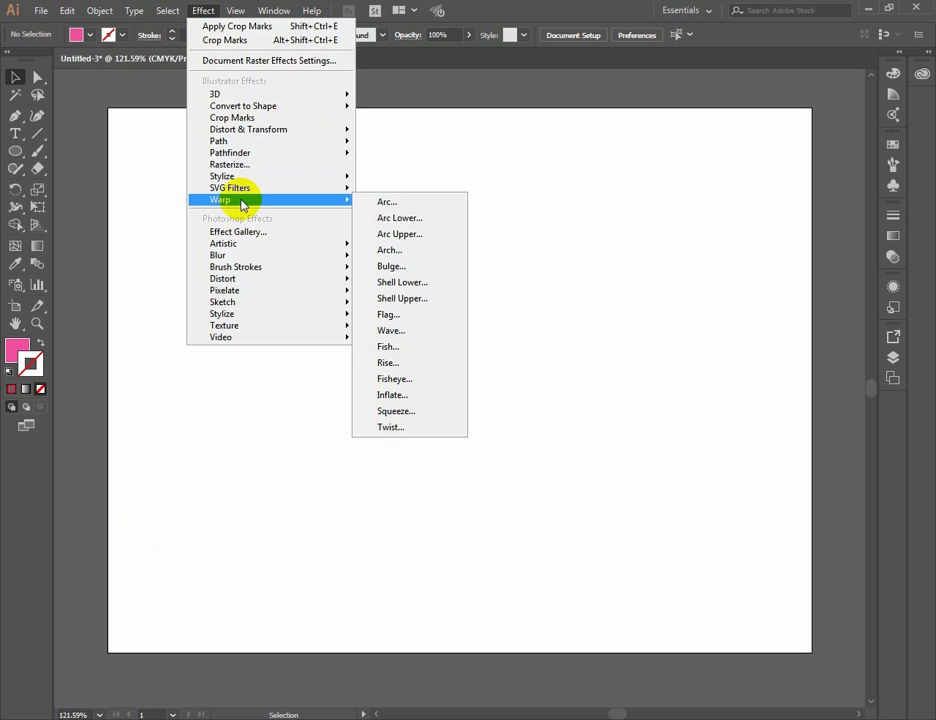
pyautogui.click(17, 78)
pyautogui.click(101, 10)
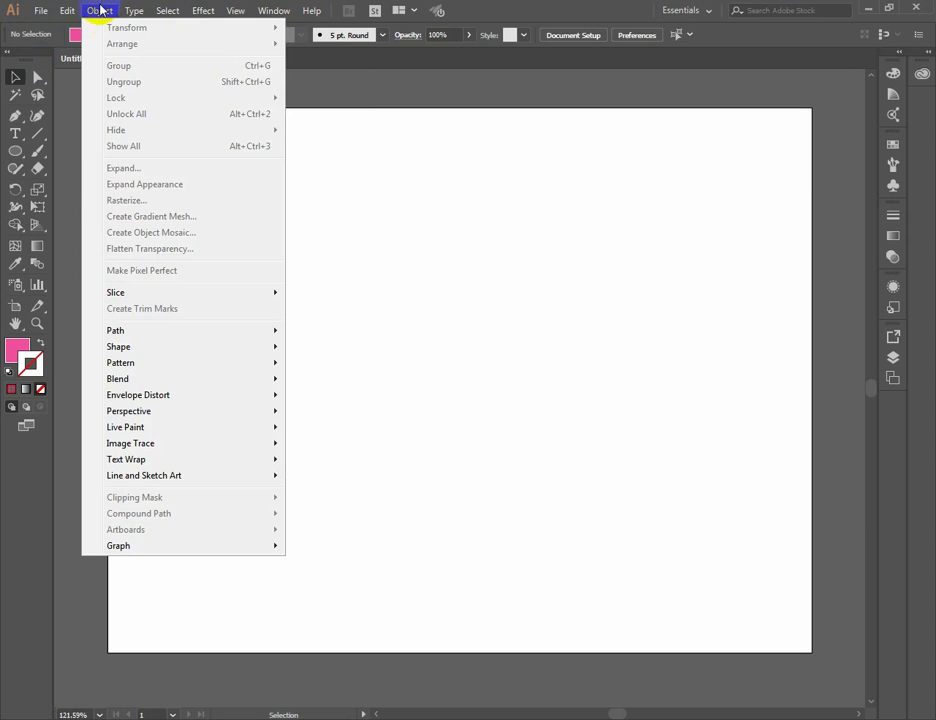
pyautogui.moveTo(142, 399)
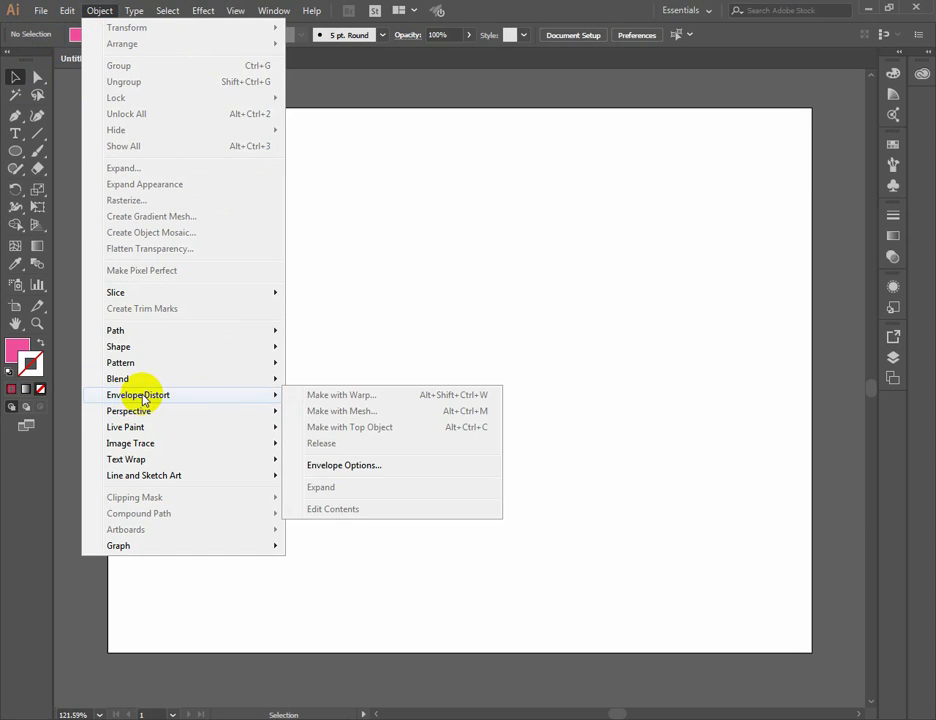
pyautogui.moveTo(203, 10)
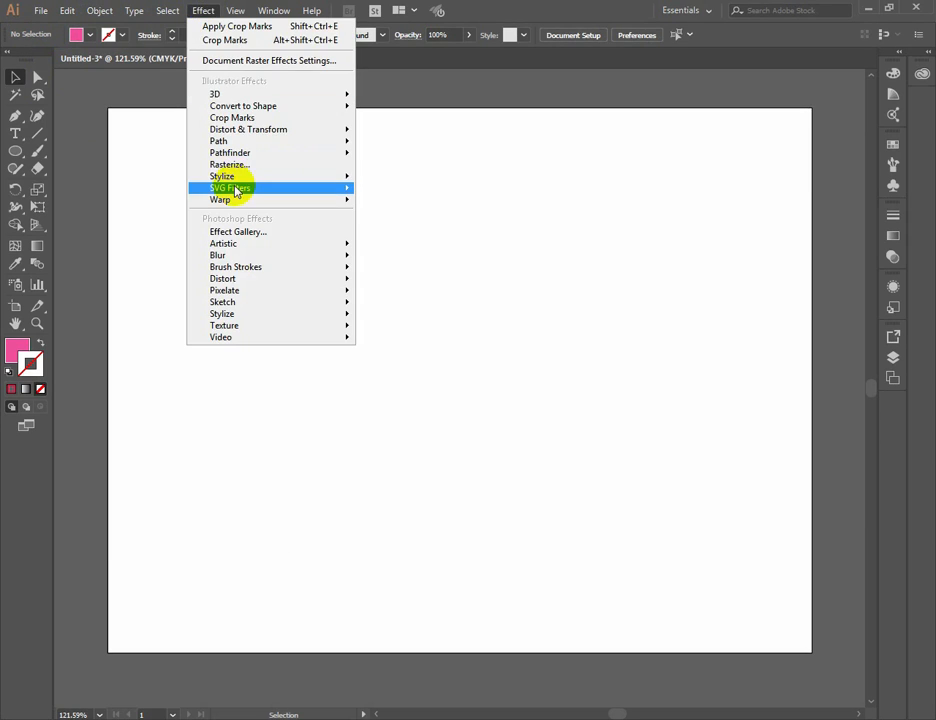
pyautogui.moveTo(237, 190)
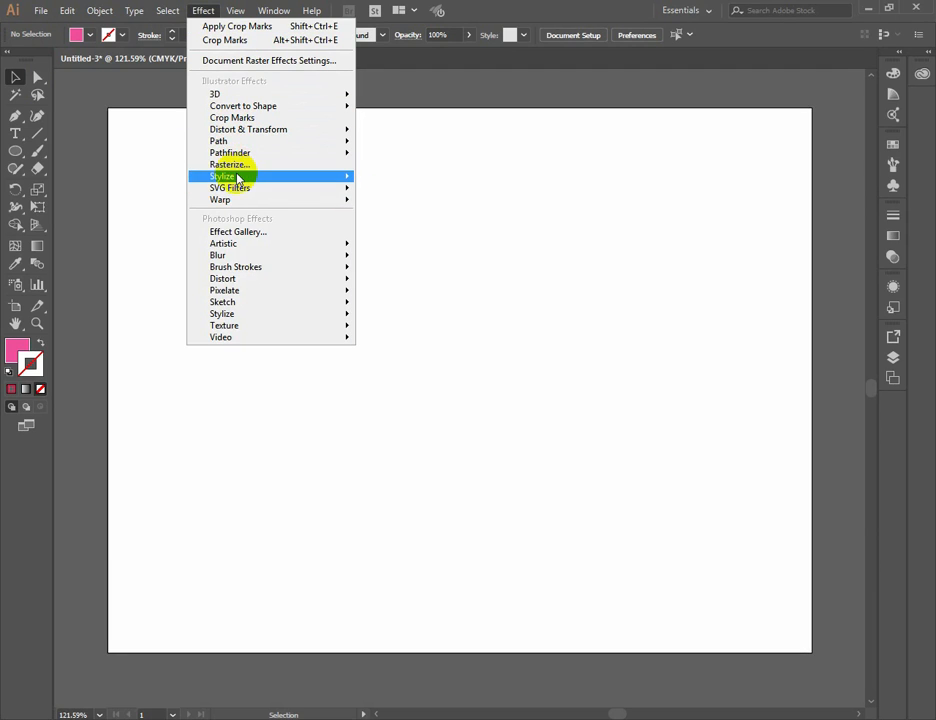
pyautogui.moveTo(350, 187)
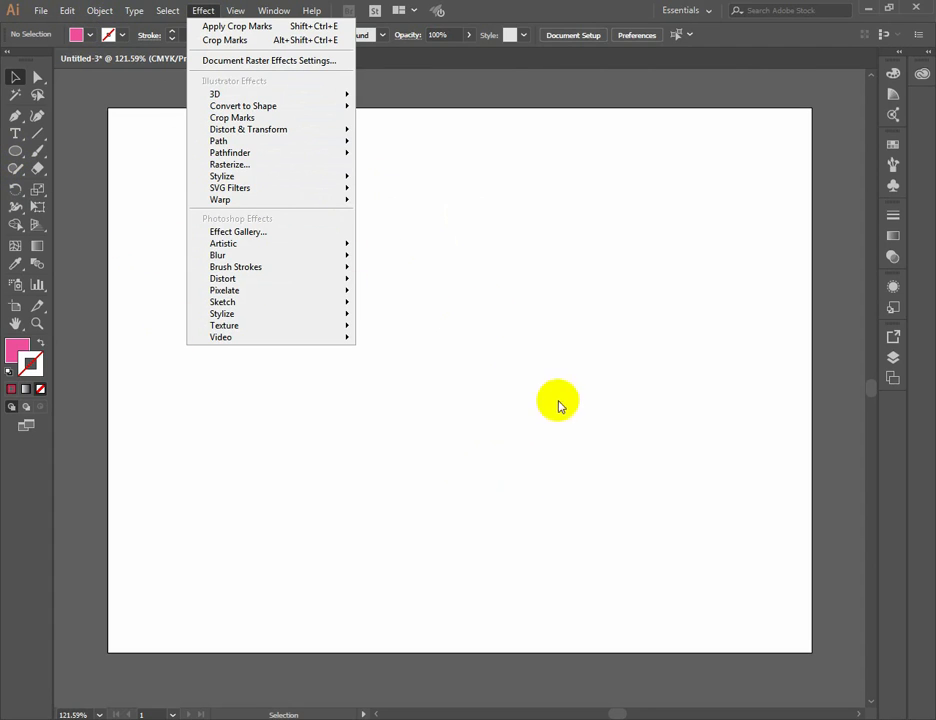
# Draw a large pink ellipse and move it to about the middle of the artboard
pyautogui.click(14, 152)
pyautogui.moveTo(267, 209); pyautogui.dragTo(780, 599)
pyautogui.click(13, 78)
pyautogui.moveTo(493, 345); pyautogui.dragTo(449, 304)
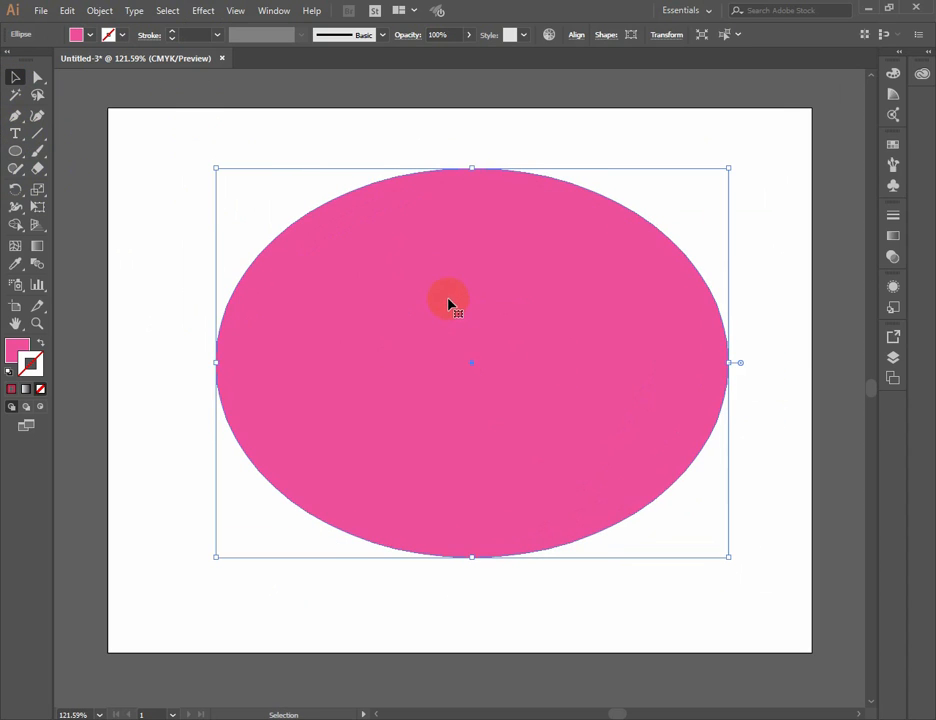
# Apply the Rasterize effect to the pink ellipse with the CMYK color model, Screen (72 ppi) resolution and a transparent background
pyautogui.moveTo(312, 183); pyautogui.dragTo(423, 346)
pyautogui.press('a')
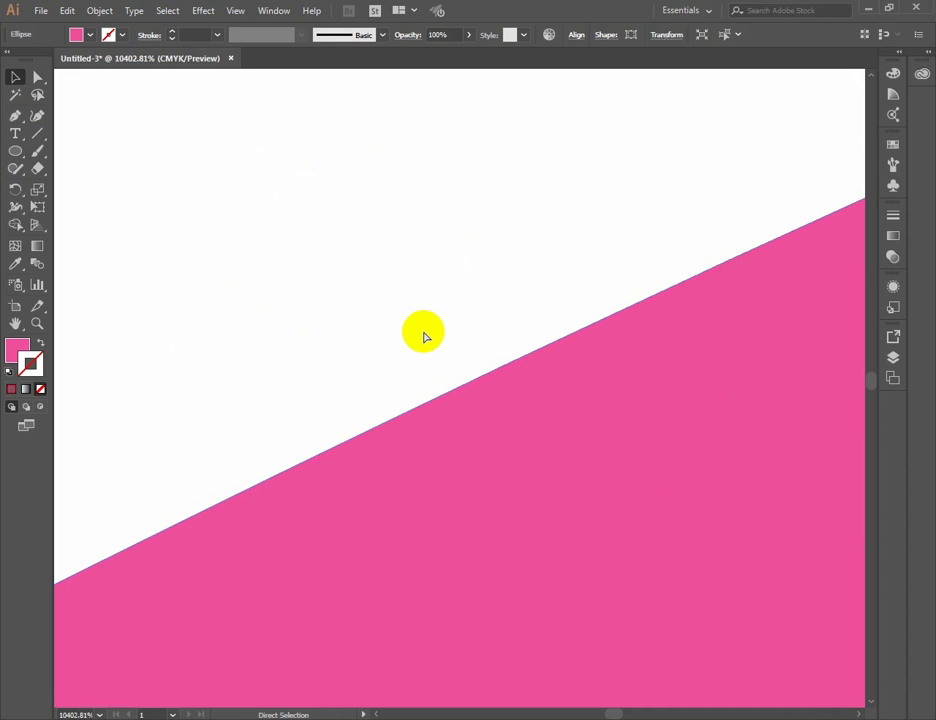
pyautogui.hotkey('ctrl', '0')
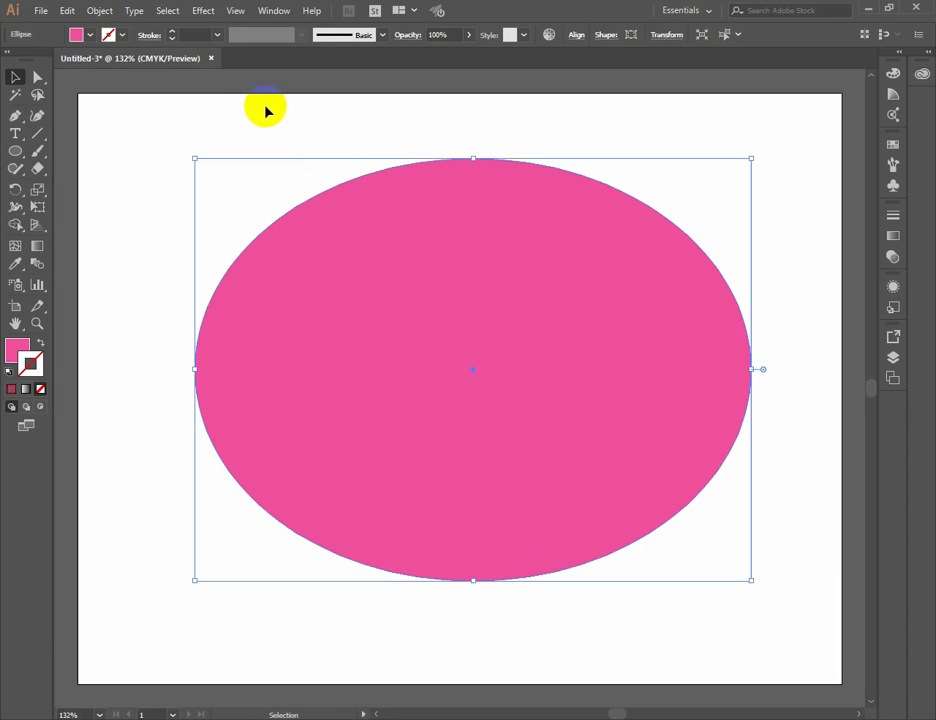
pyautogui.click(204, 10)
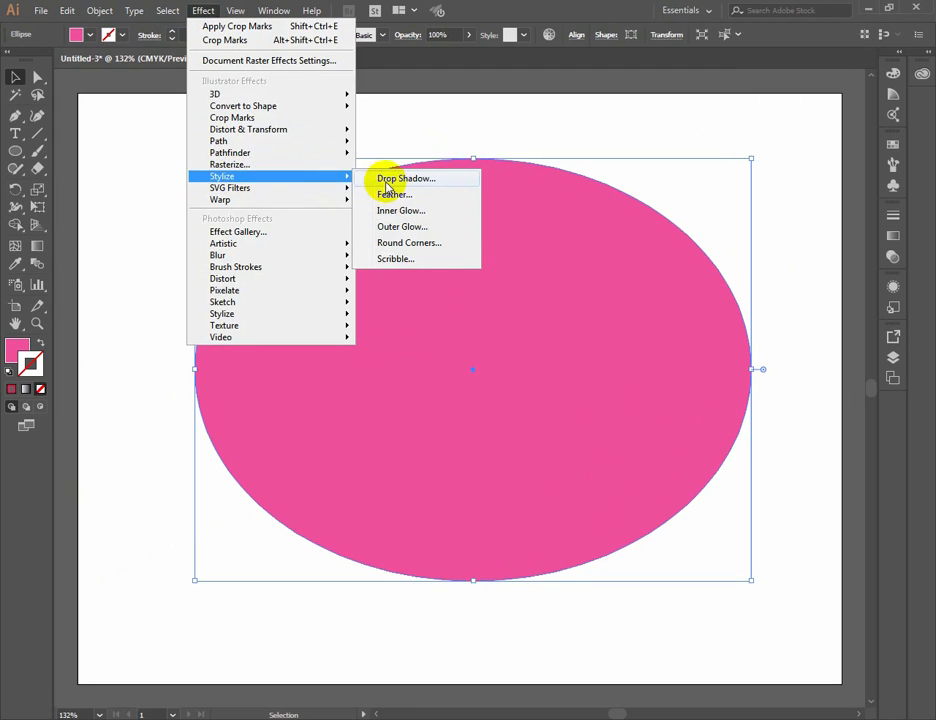
pyautogui.click(235, 165)
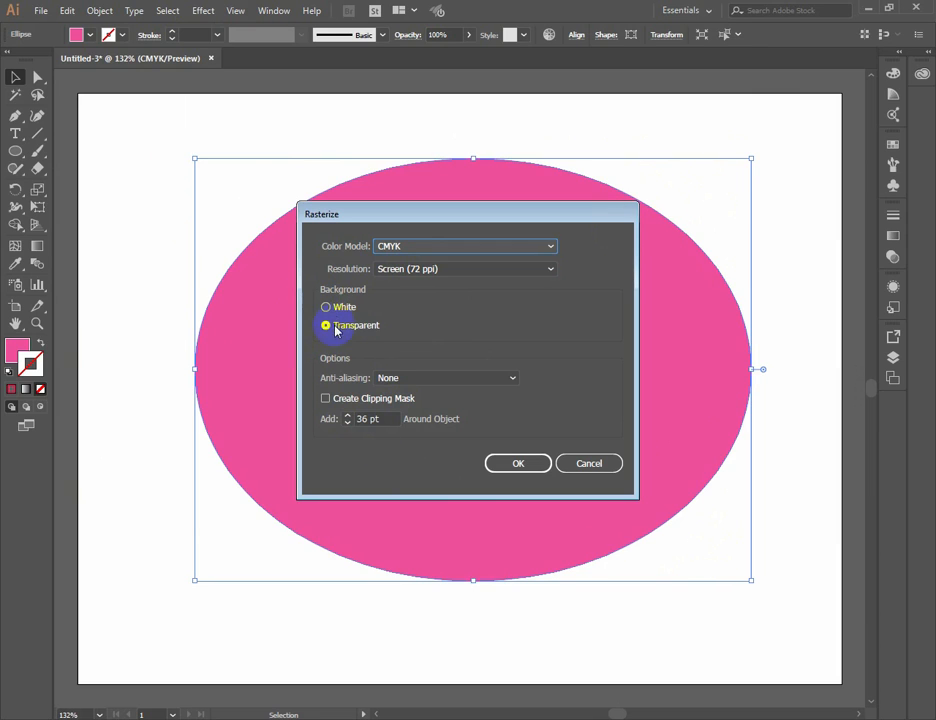
pyautogui.click(519, 468)
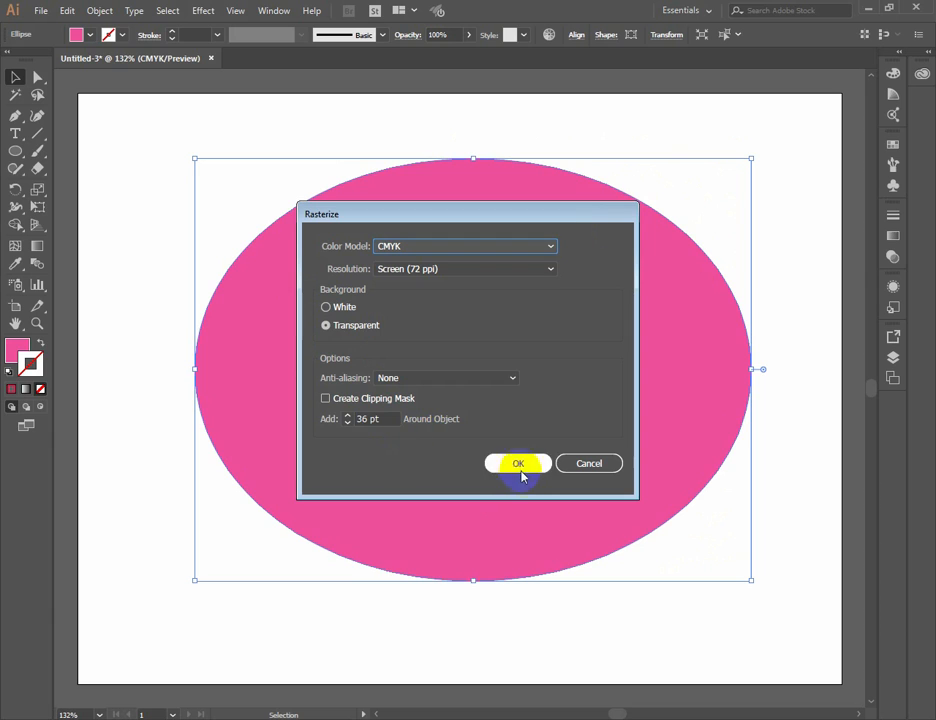
# Examine the rasterized ellipse's edge at high magnification
pyautogui.moveTo(447, 142); pyautogui.dragTo(477, 171)
pyautogui.moveTo(545, 418); pyautogui.dragTo(693, 508)
pyautogui.moveTo(263, 190); pyautogui.dragTo(369, 243)
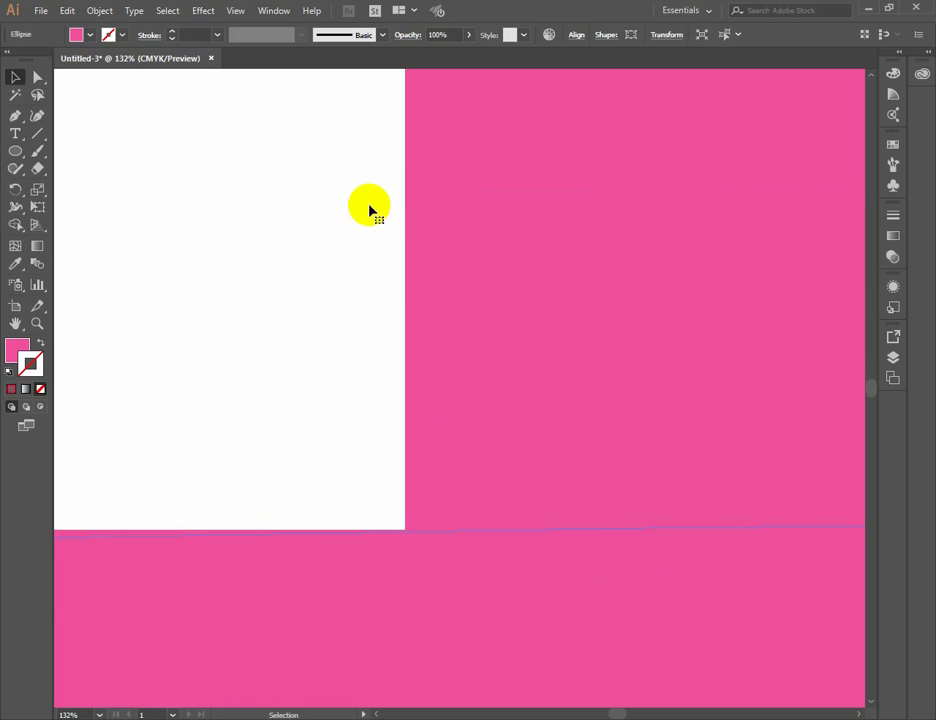
pyautogui.hotkey('ctrl', '0')
pyautogui.click(368, 211)
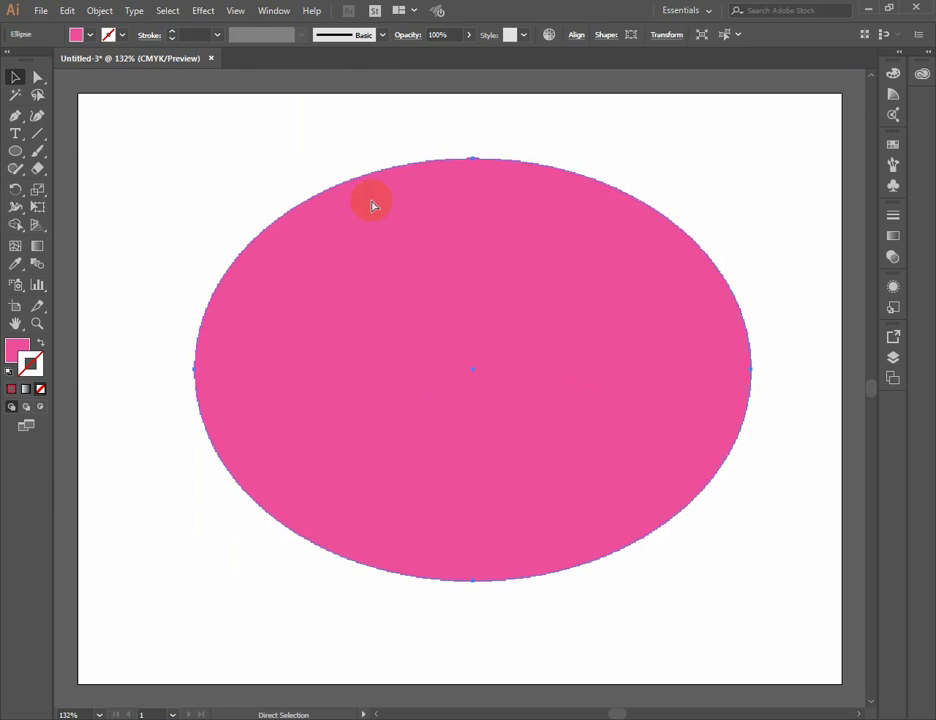
# Preview the Convert to Shape effect on the pink ellipse as Rectangle, Ellipse and Rounded Rectangle, and leave it unapplied
pyautogui.press('ctrl')
pyautogui.moveTo(374, 202); pyautogui.dragTo(383, 279)
pyautogui.moveTo(471, 308); pyautogui.dragTo(460, 311)
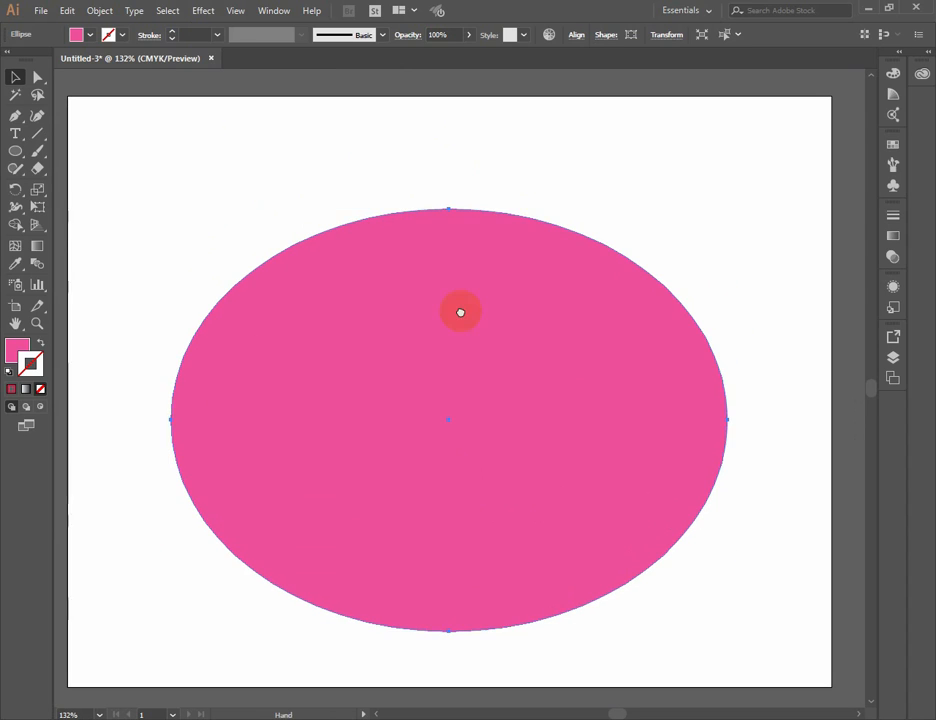
pyautogui.click(207, 11)
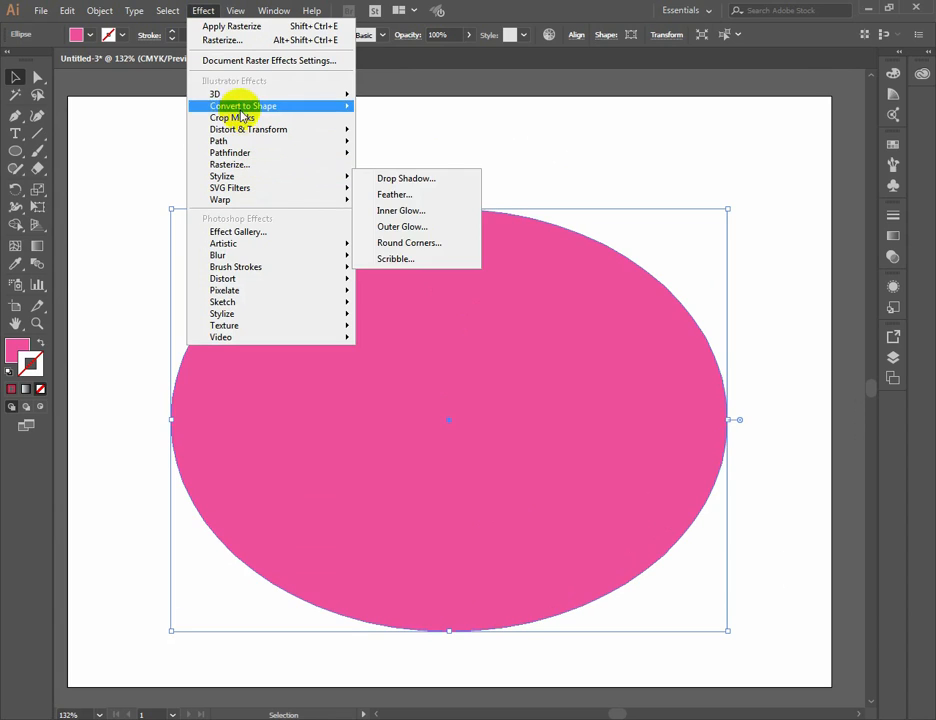
pyautogui.moveTo(267, 99)
pyautogui.moveTo(230, 110)
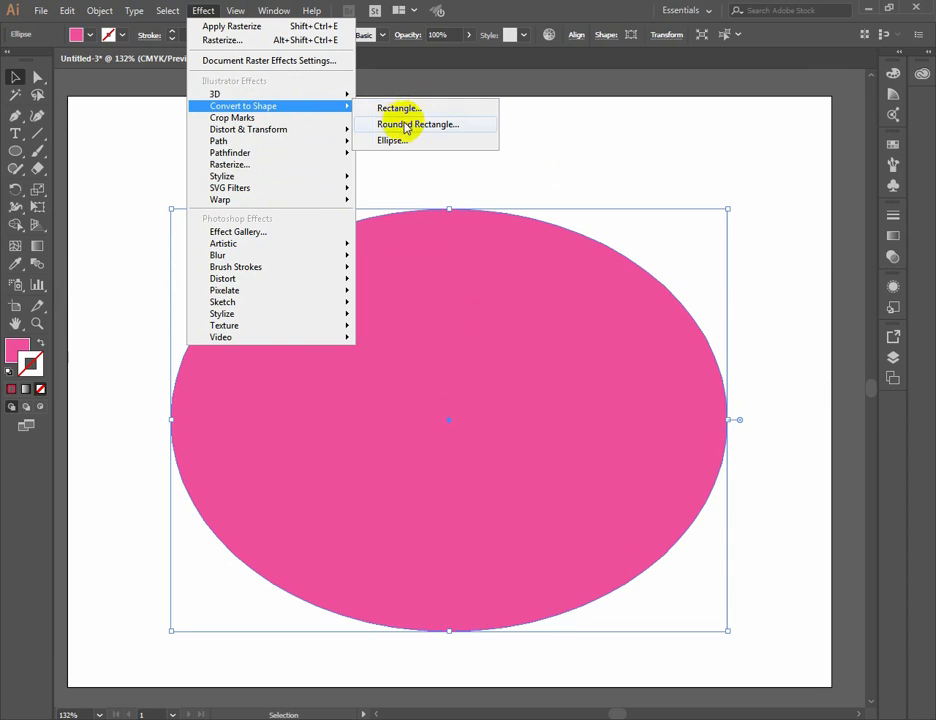
pyautogui.click(388, 108)
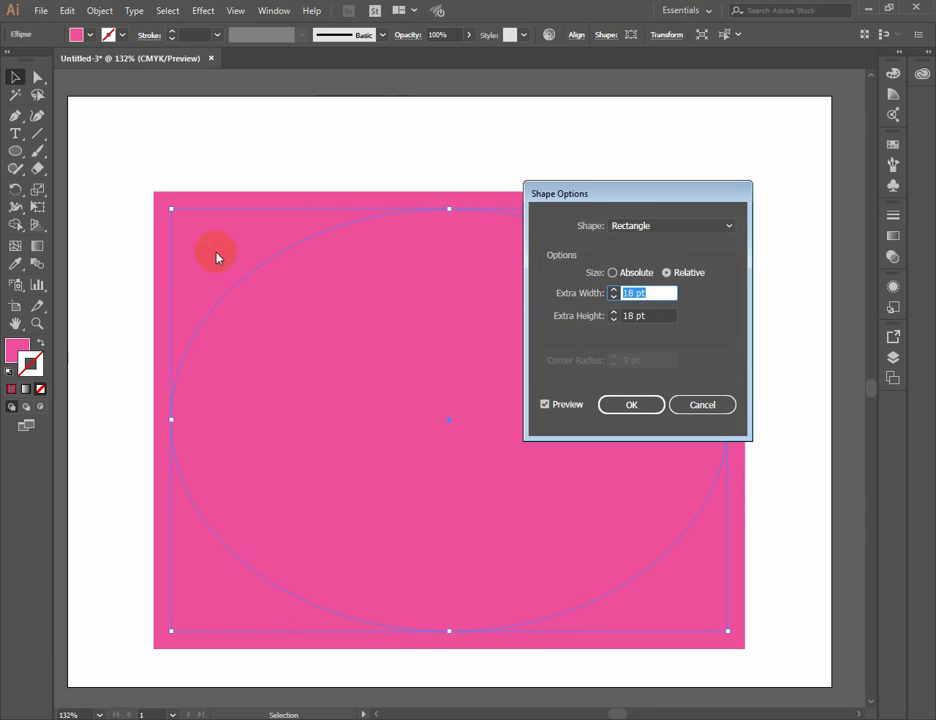
pyautogui.click(658, 226)
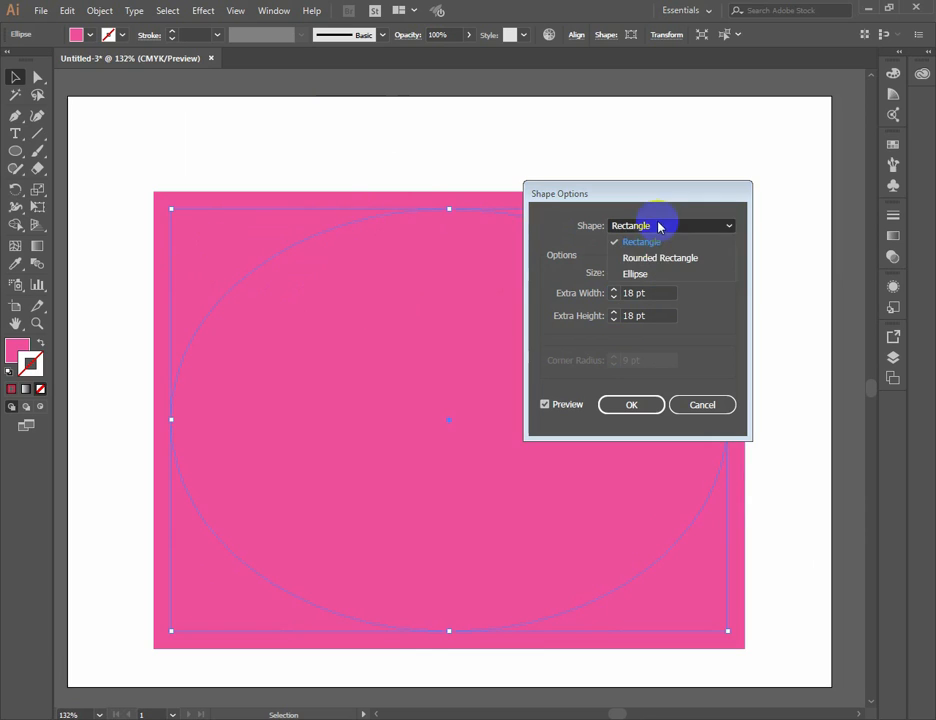
pyautogui.click(643, 271)
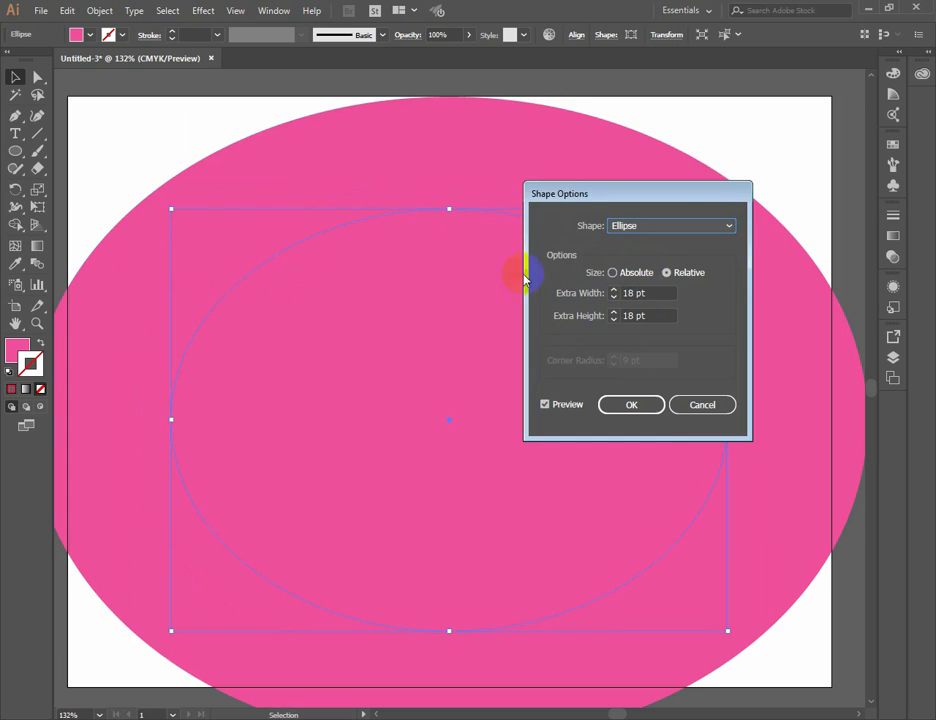
pyautogui.click(714, 212)
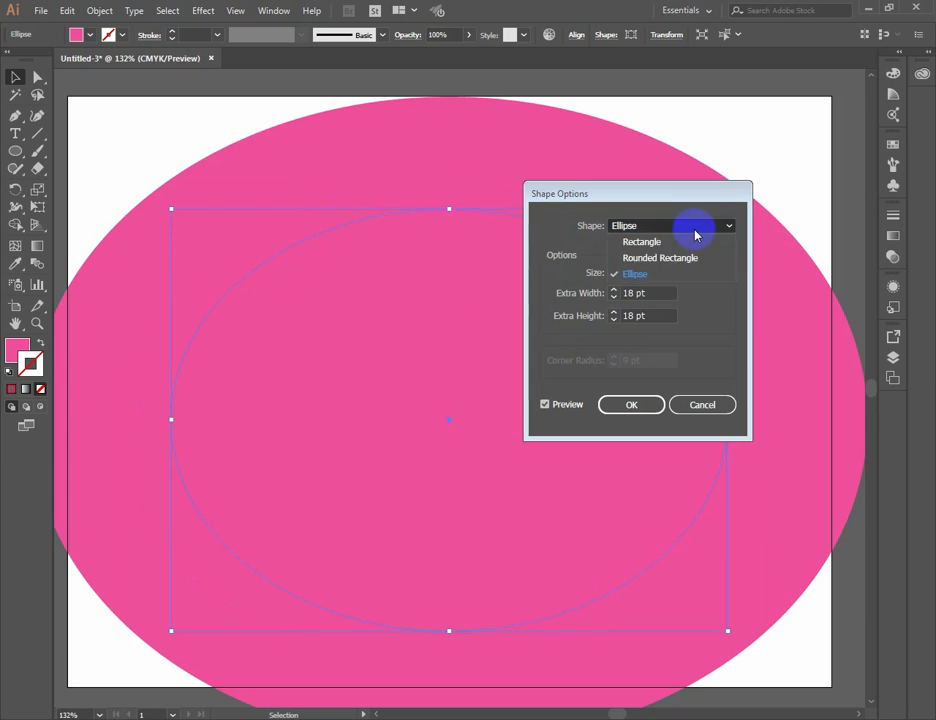
pyautogui.click(643, 259)
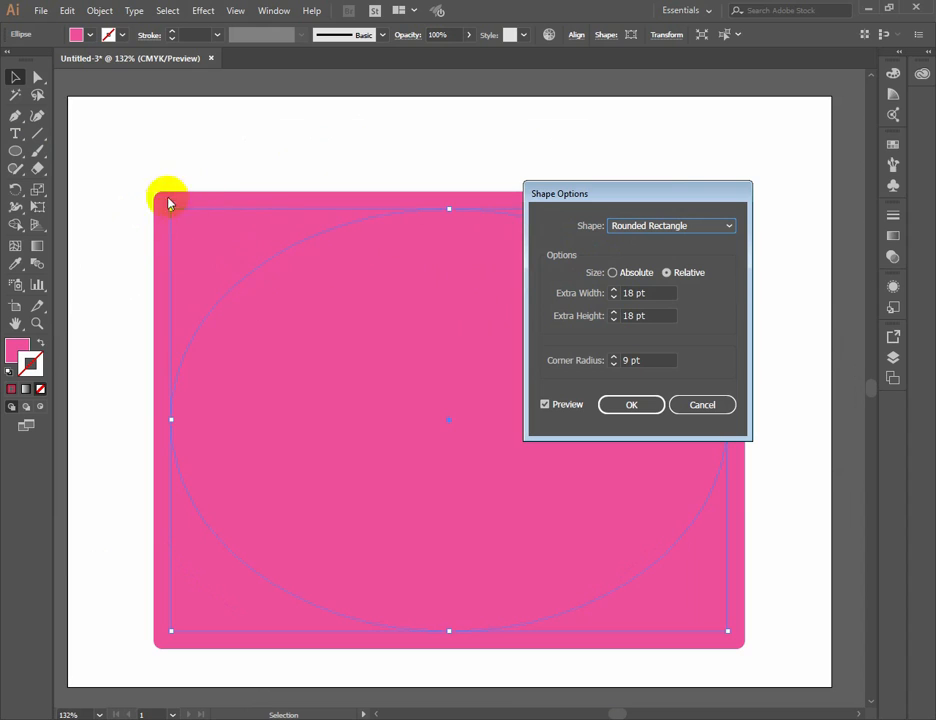
pyautogui.click(706, 405)
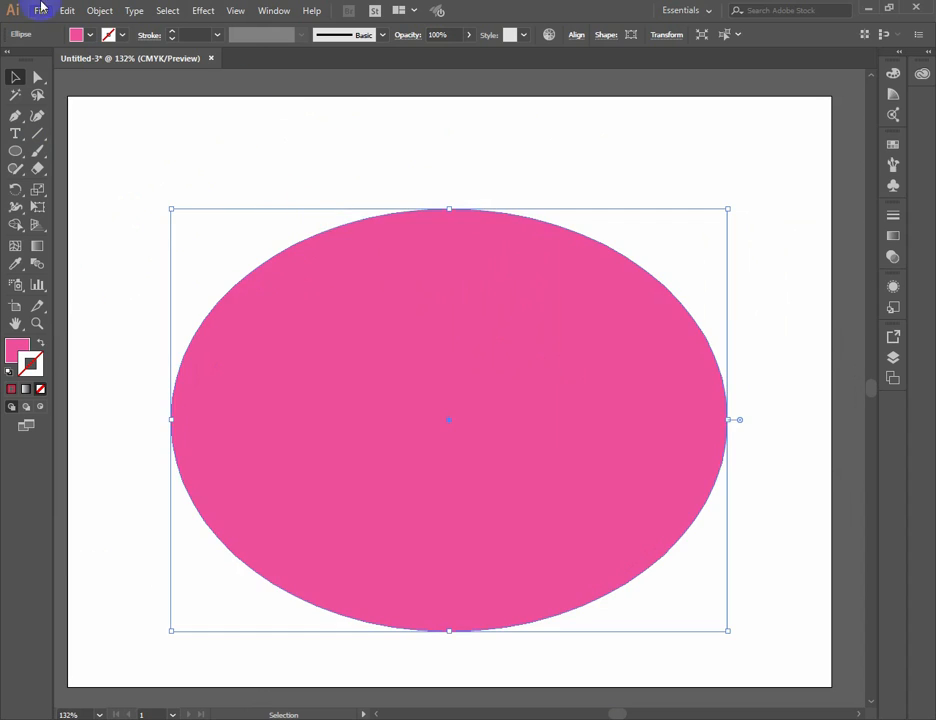
# Try the Crop Marks effect on the pink ellipse and undo it
pyautogui.click(202, 12)
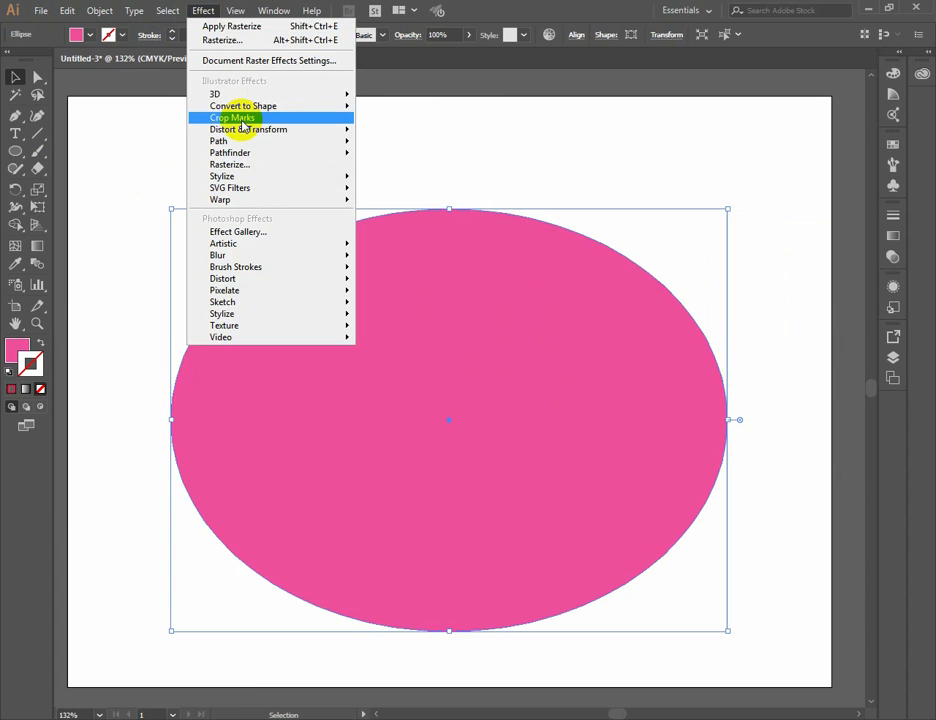
pyautogui.click(242, 118)
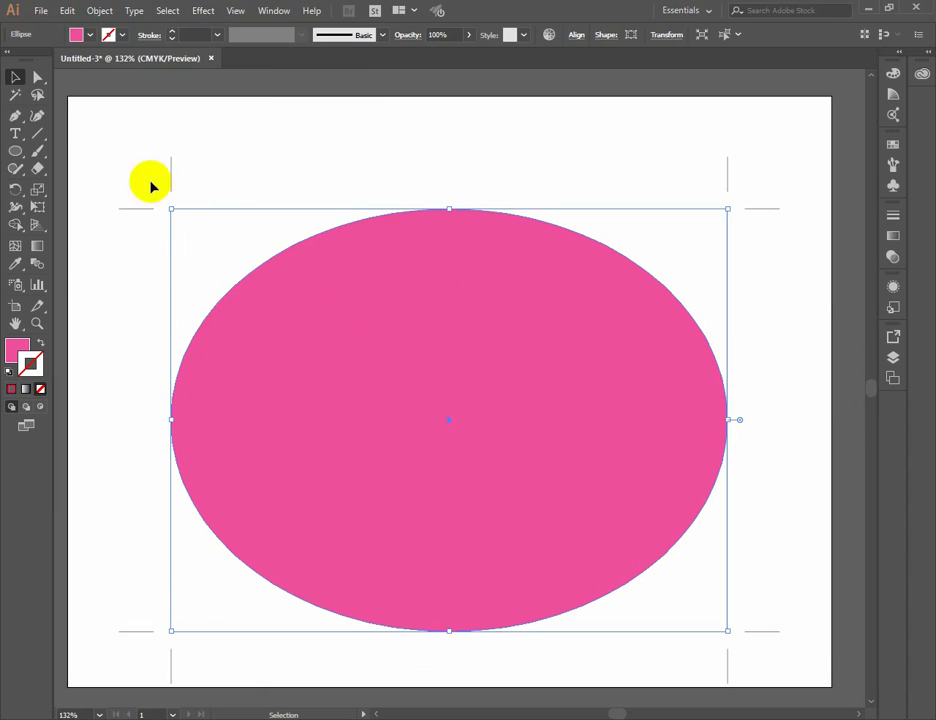
pyautogui.click(415, 186)
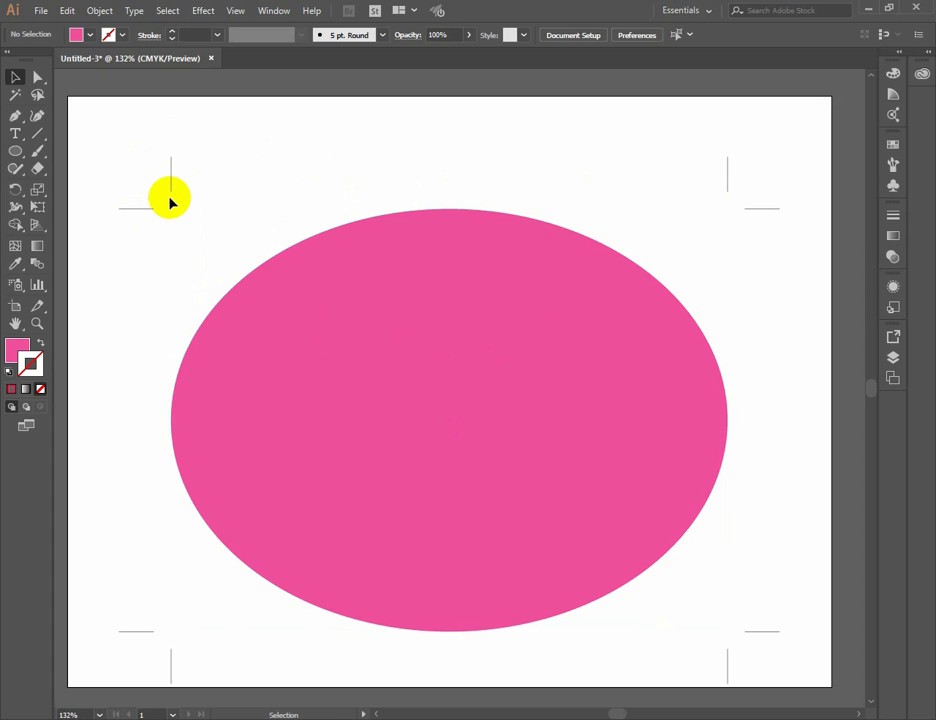
pyautogui.hotkey('ctrl', 'a')
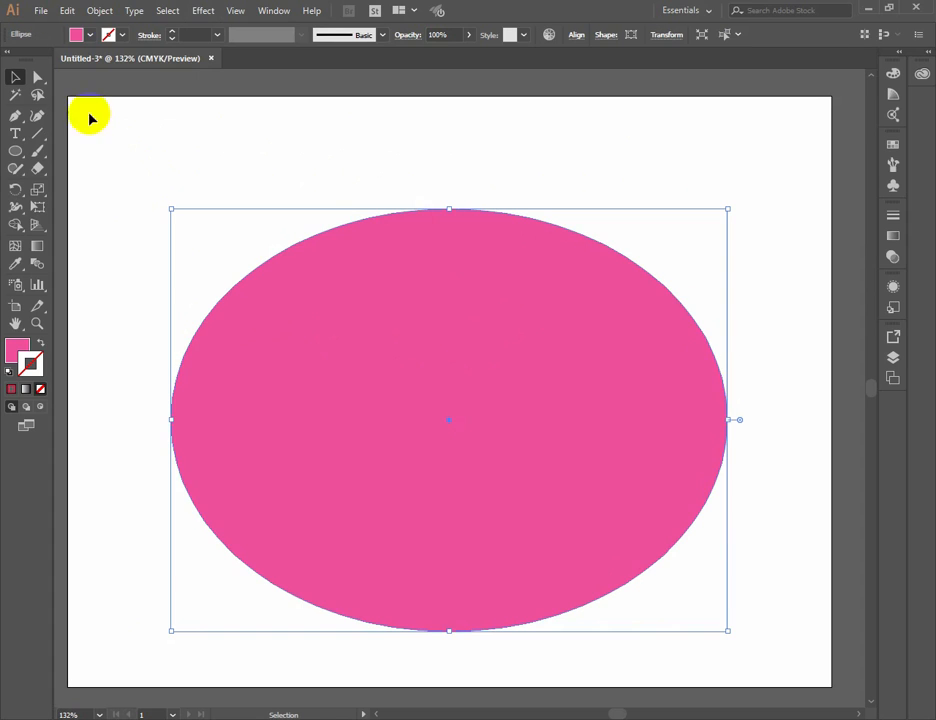
# Delete the pink ellipse from the artboard
pyautogui.click(205, 12)
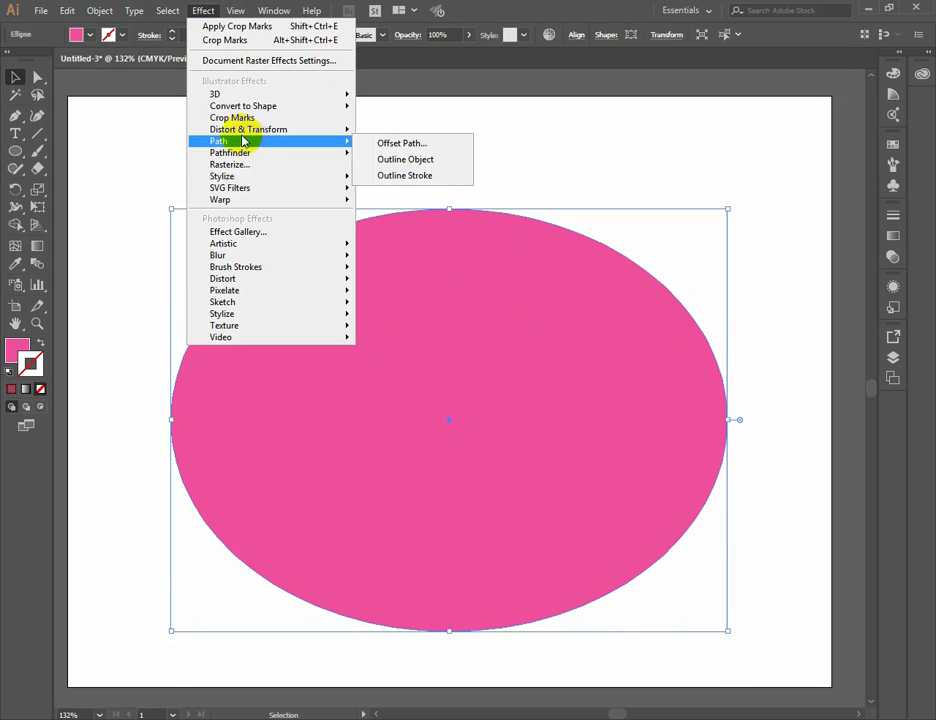
pyautogui.moveTo(318, 130)
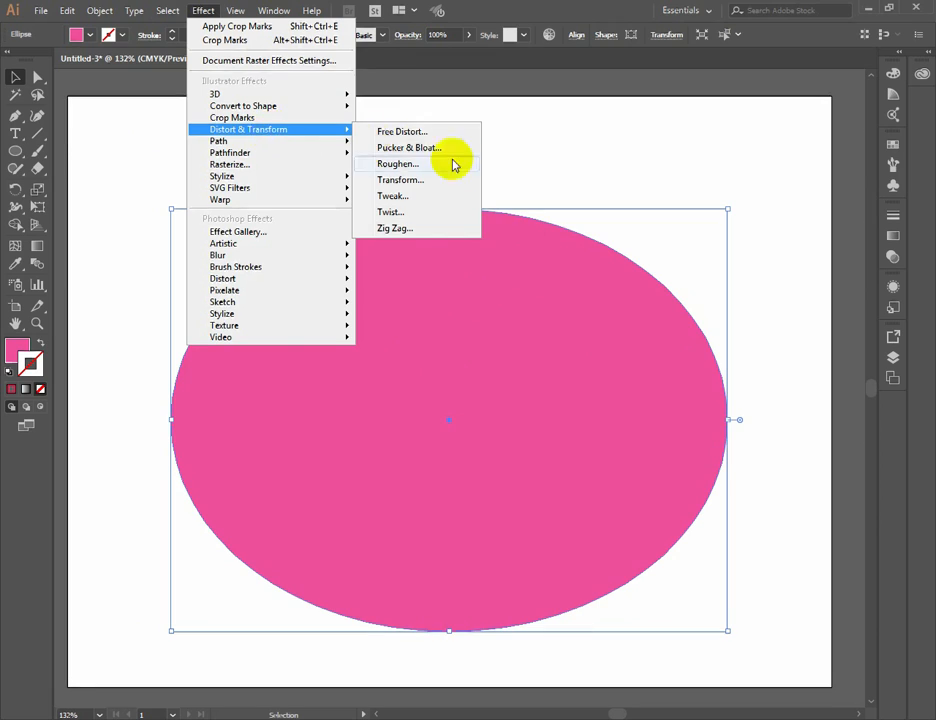
pyautogui.moveTo(550, 158); pyautogui.dragTo(533, 308)
pyautogui.press('Delete')
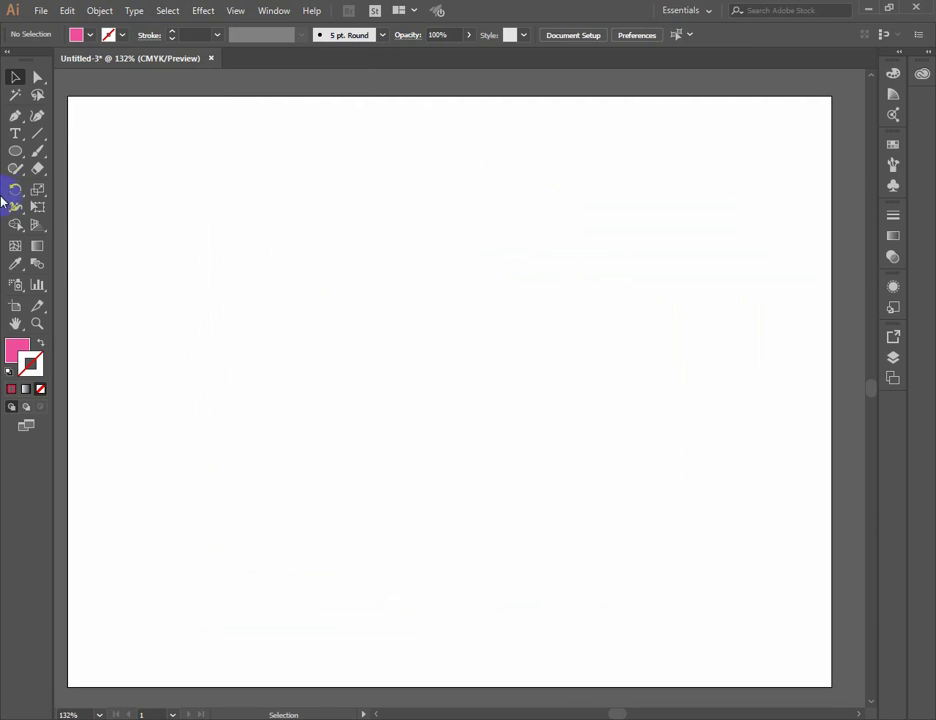
# Draw a pink square near the middle of the artboard and shift it slightly upward
pyautogui.moveTo(15, 158)
pyautogui.mouseDown()
pyautogui.moveTo(50, 186)
pyautogui.moveTo(65, 154)
pyautogui.mouseUp()
pyautogui.moveTo(284, 265)
pyautogui.mouseDown()
pyautogui.moveTo(494, 409)
pyautogui.moveTo(514, 494)
pyautogui.mouseUp()
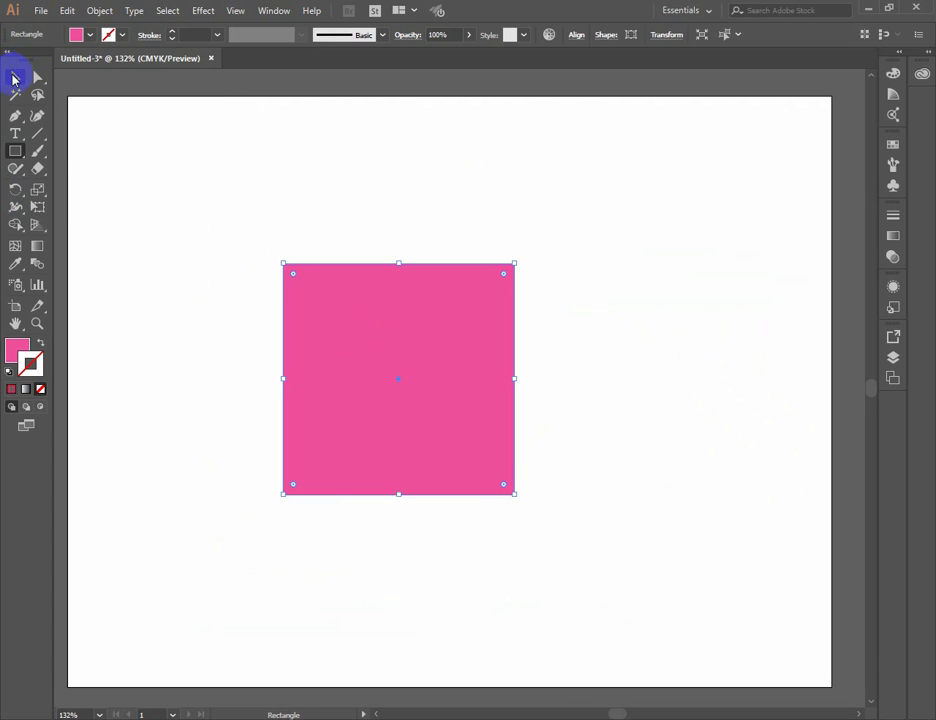
pyautogui.click(13, 78)
pyautogui.moveTo(357, 315); pyautogui.dragTo(370, 261)
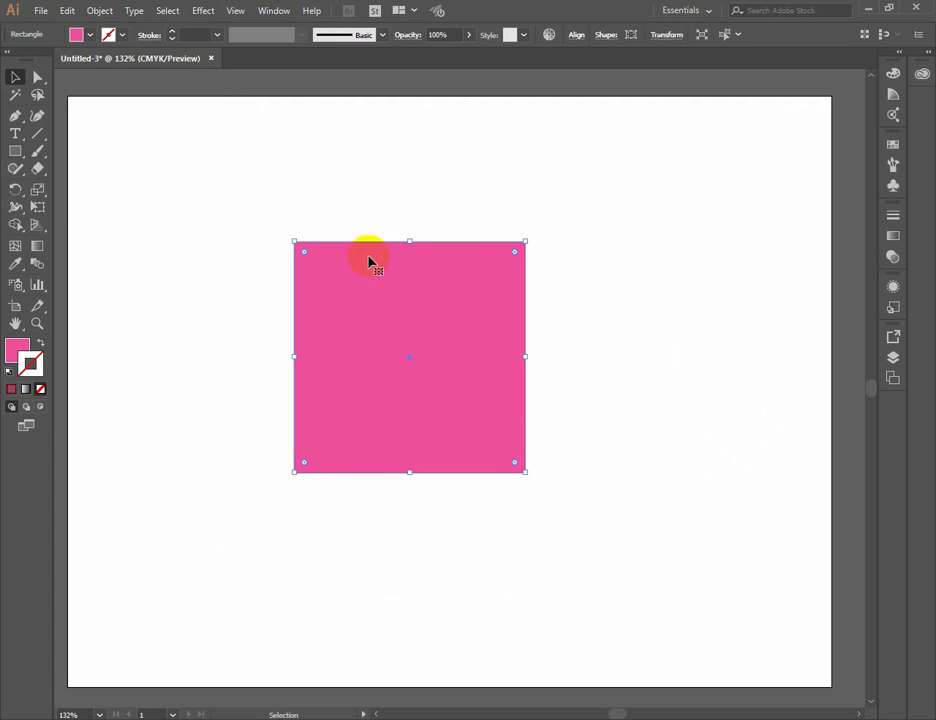
# Try the Free Distort effect on the square by pulling three of its corners outward, and undo it
pyautogui.click(204, 11)
pyautogui.moveTo(265, 136)
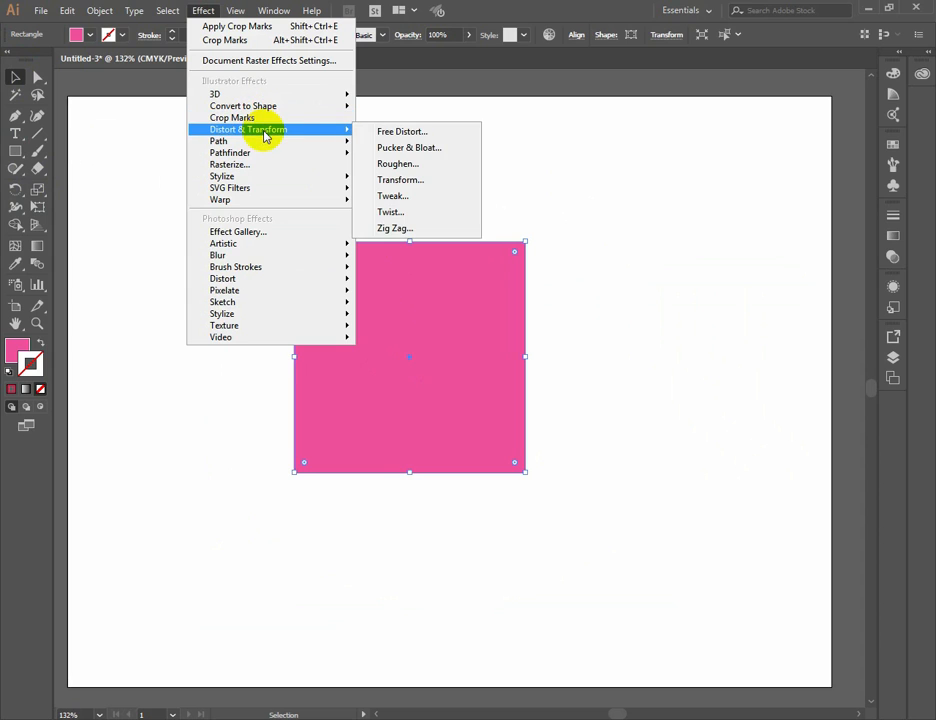
pyautogui.click(400, 133)
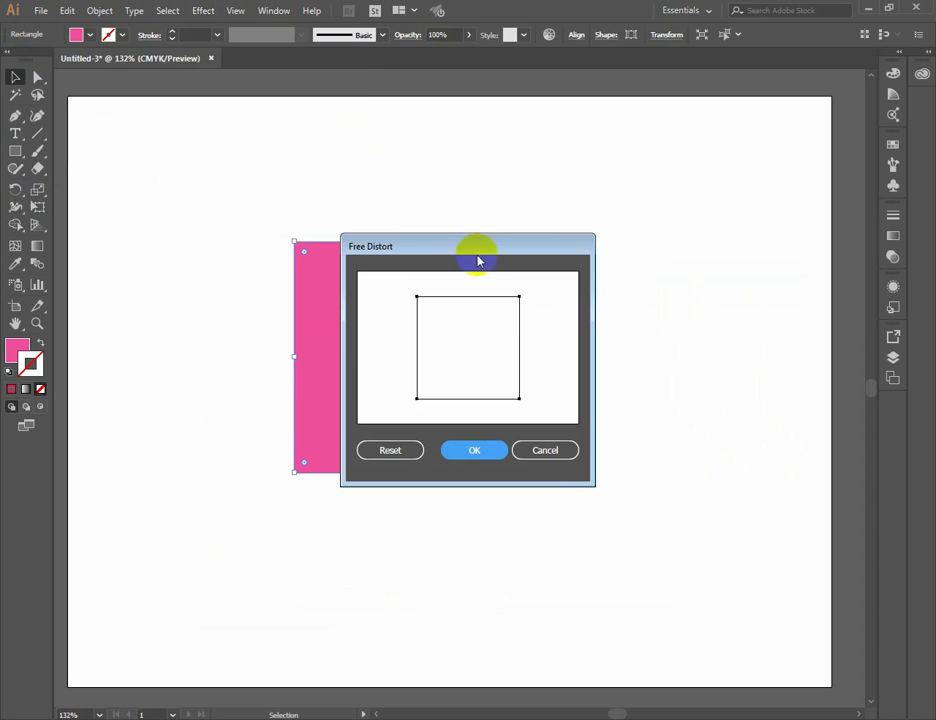
pyautogui.moveTo(386, 258); pyautogui.dragTo(529, 233)
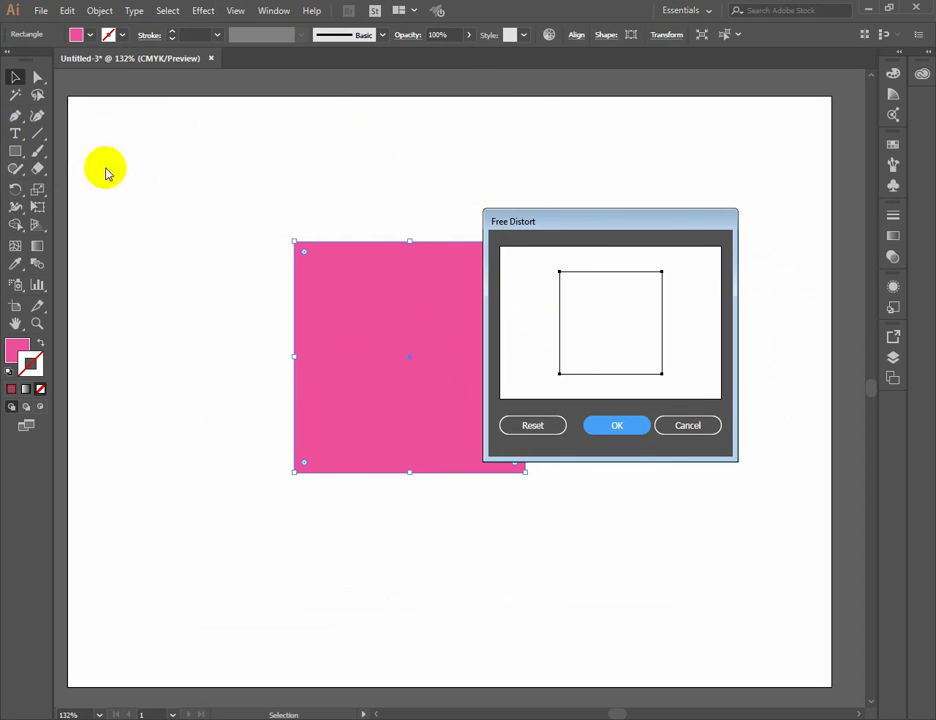
pyautogui.moveTo(561, 276); pyautogui.dragTo(510, 266)
pyautogui.moveTo(661, 376); pyautogui.dragTo(694, 377)
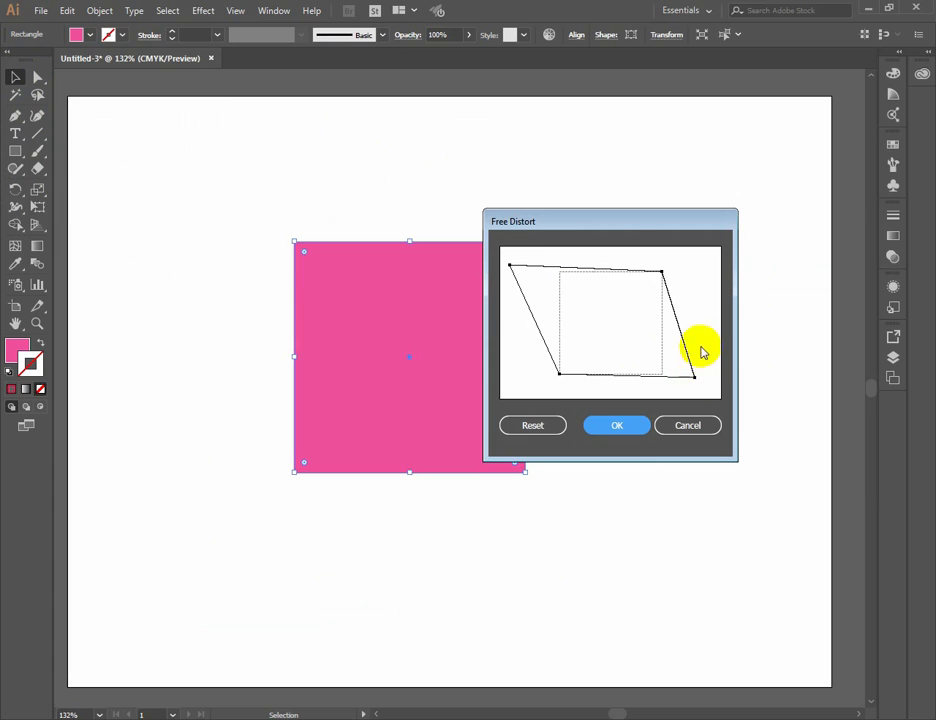
pyautogui.moveTo(667, 280); pyautogui.dragTo(675, 266)
pyautogui.click(600, 428)
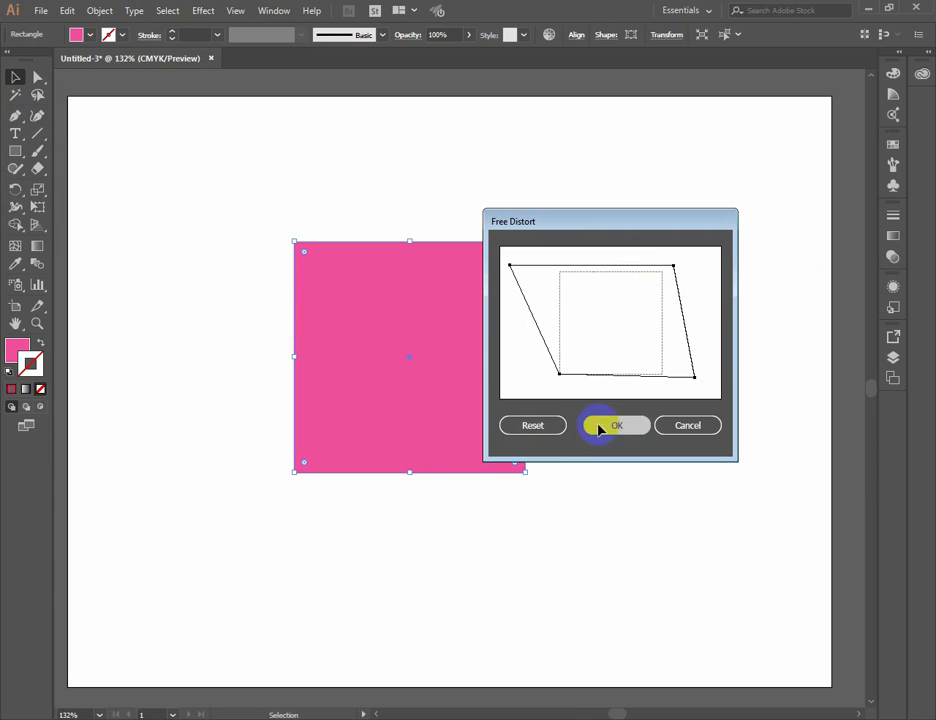
pyautogui.hotkey('ctrl', 'z')
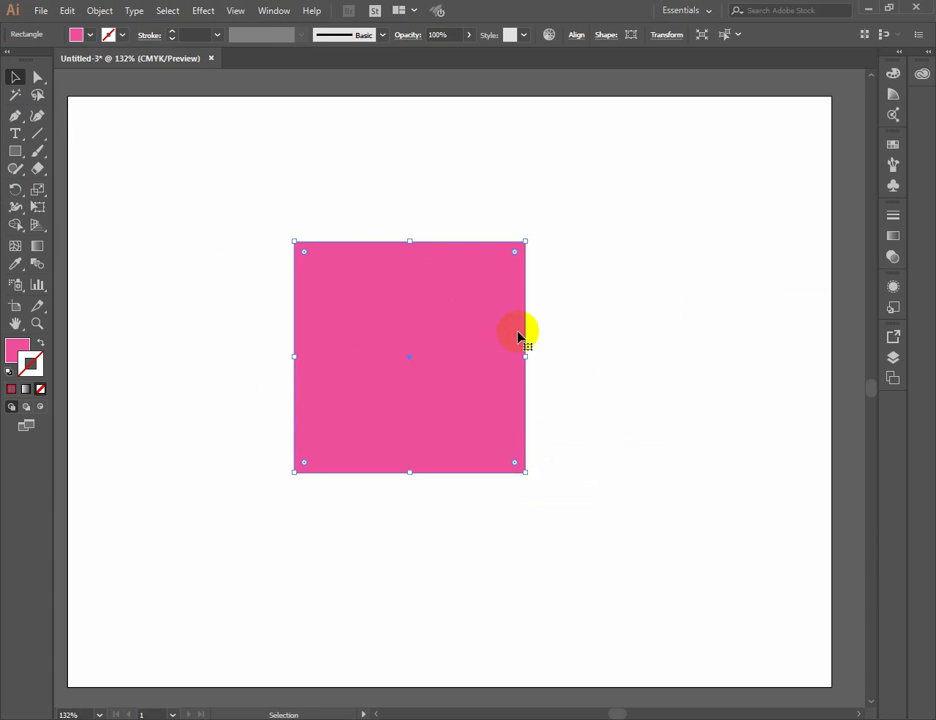
# Try reshaping the square directly by moving its upper-left and lower-right anchor points, and undo both moves
pyautogui.click(202, 11)
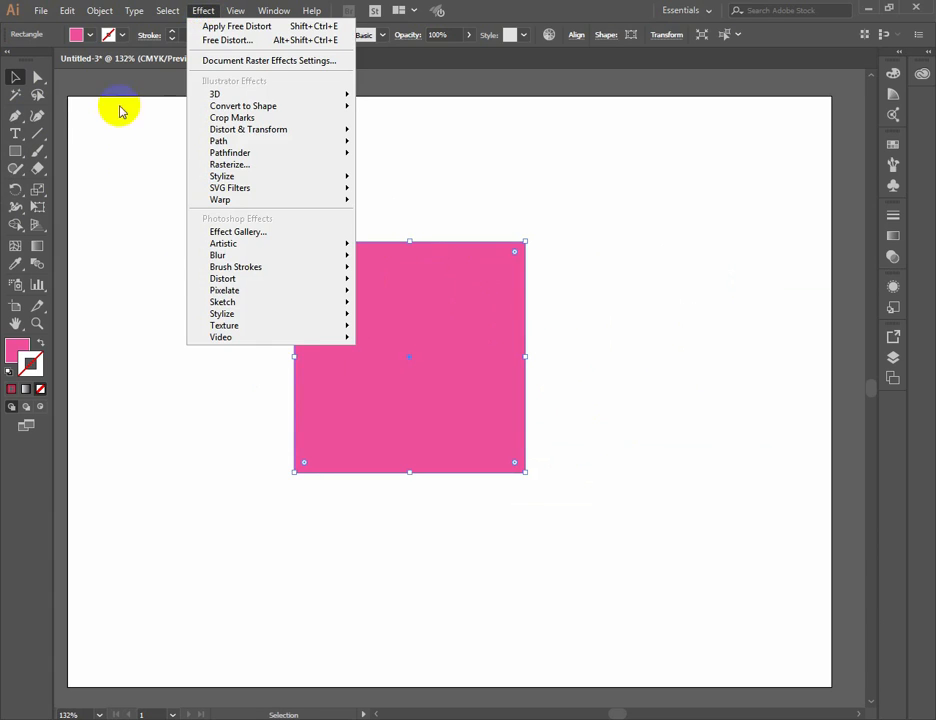
pyautogui.click(37, 76)
pyautogui.moveTo(273, 238); pyautogui.dragTo(282, 174)
pyautogui.moveTo(637, 489); pyautogui.dragTo(468, 465)
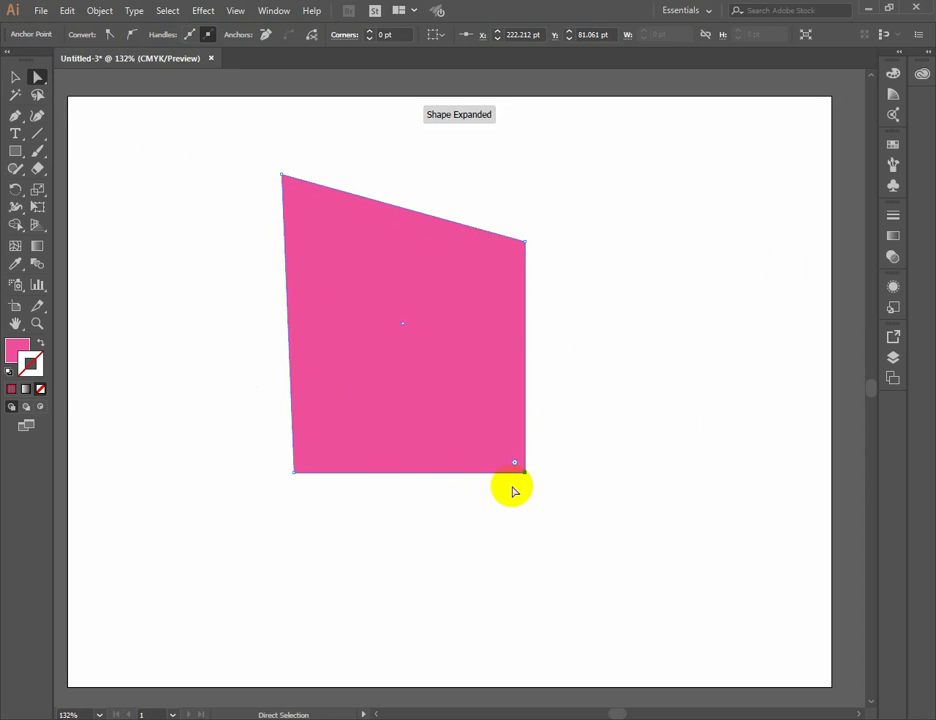
pyautogui.moveTo(525, 472); pyautogui.dragTo(538, 505)
pyautogui.hotkey('ctrl', 'z')
pyautogui.hotkey('ctrl', 'z')
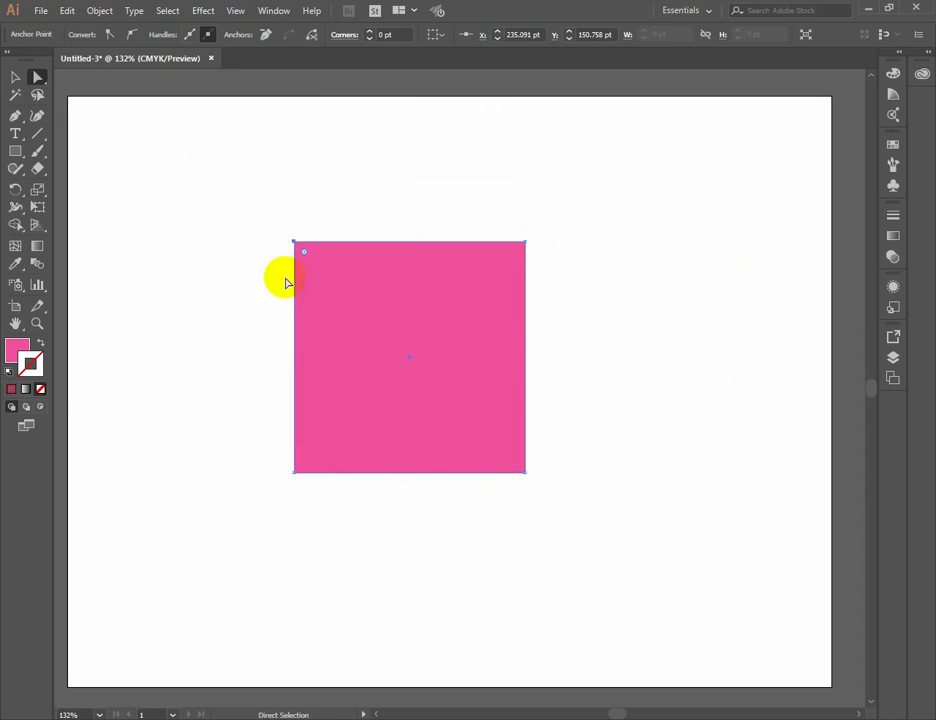
# Try Free Distort on the square with only its upper-left corner pulled outward, and undo it
pyautogui.click(199, 14)
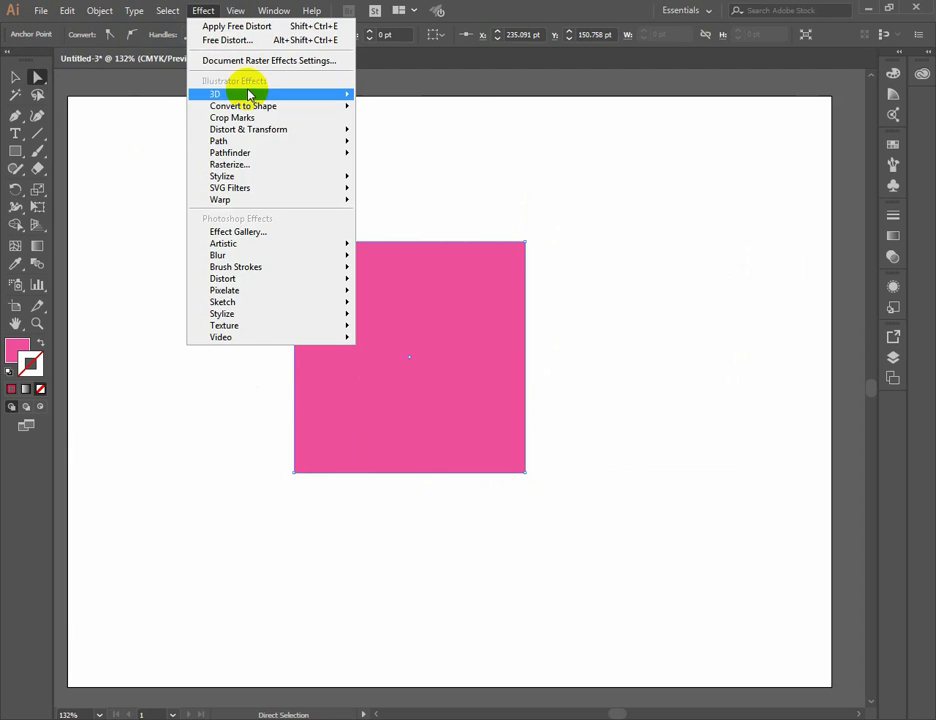
pyautogui.moveTo(266, 107)
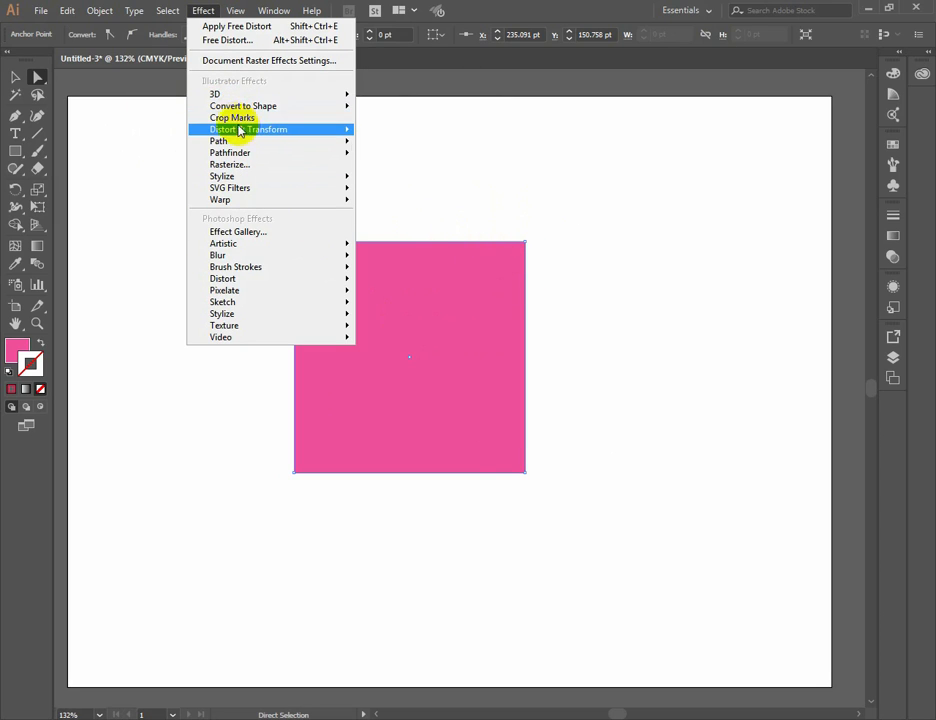
pyautogui.moveTo(351, 138)
pyautogui.click(393, 131)
pyautogui.moveTo(562, 277); pyautogui.dragTo(526, 275)
pyautogui.click(617, 425)
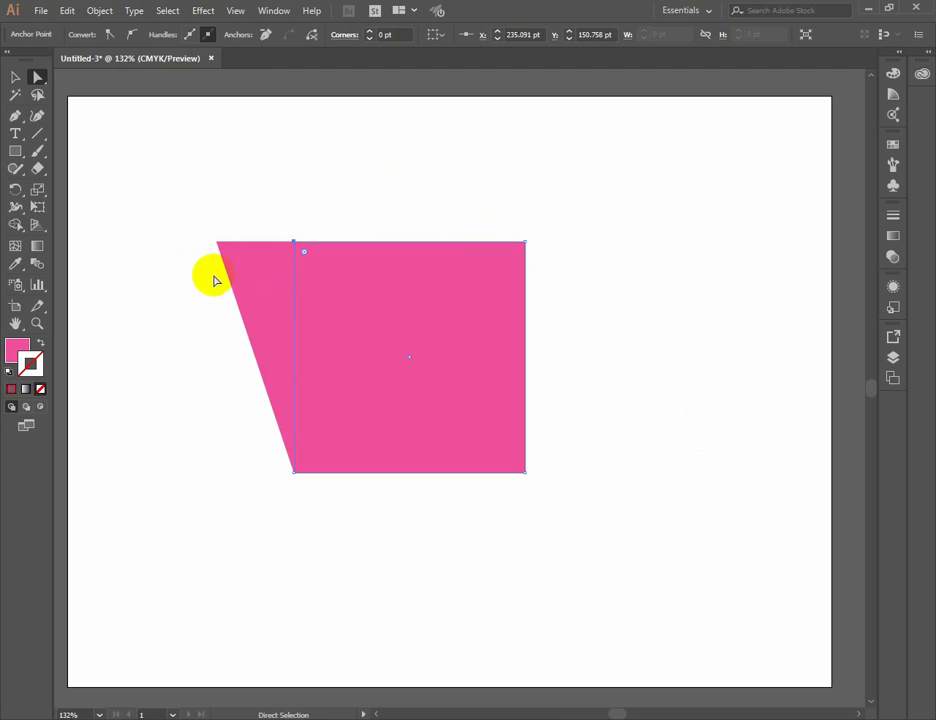
pyautogui.hotkey('ctrl', 'z')
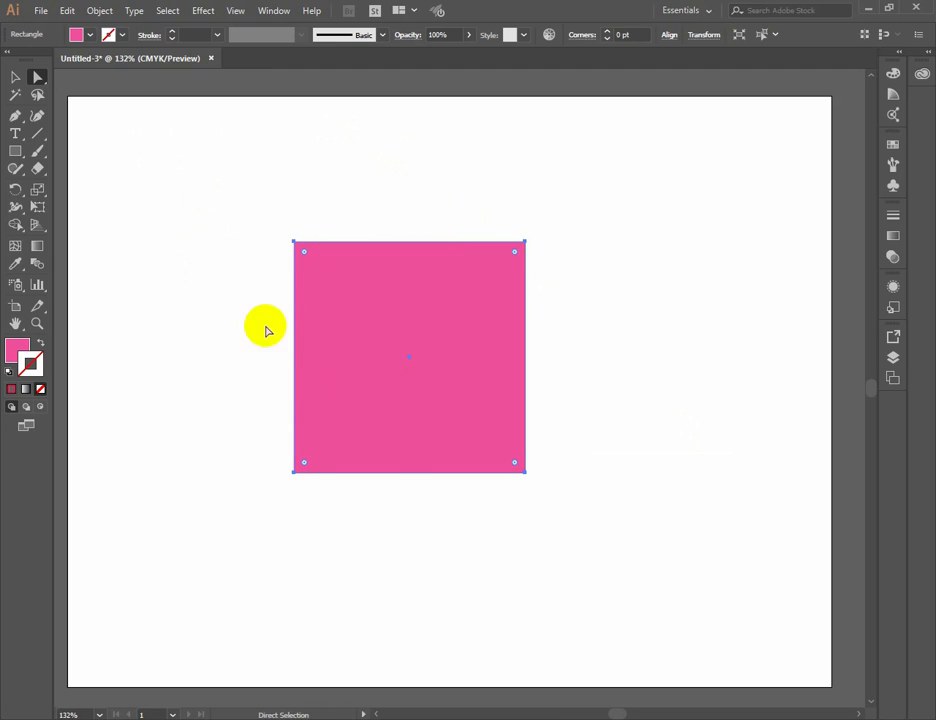
# Delete the pink square from the artboard
pyautogui.click(205, 11)
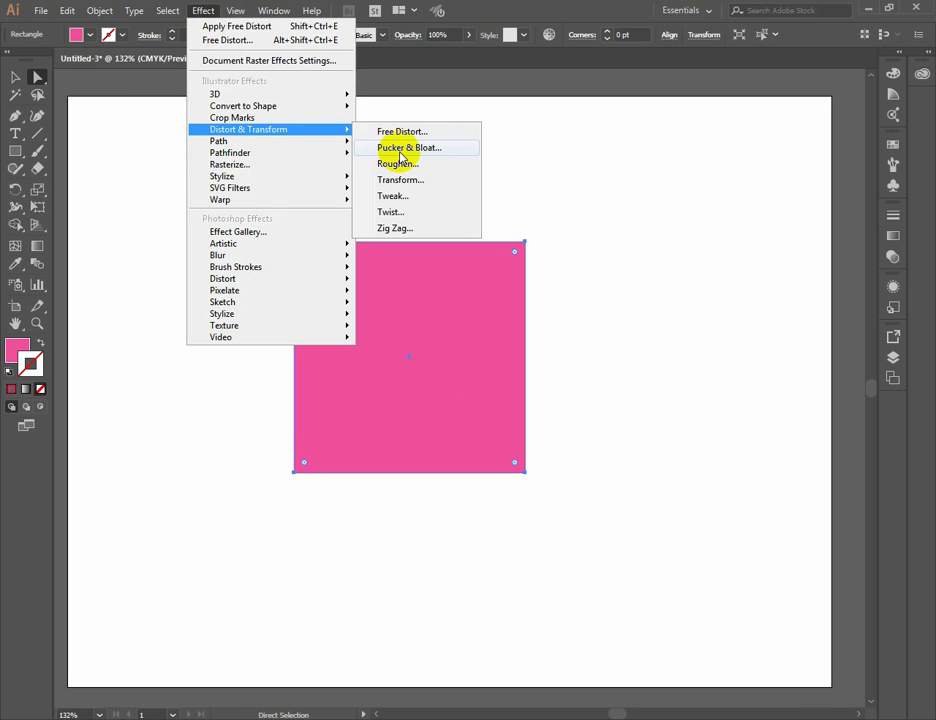
pyautogui.click(451, 317)
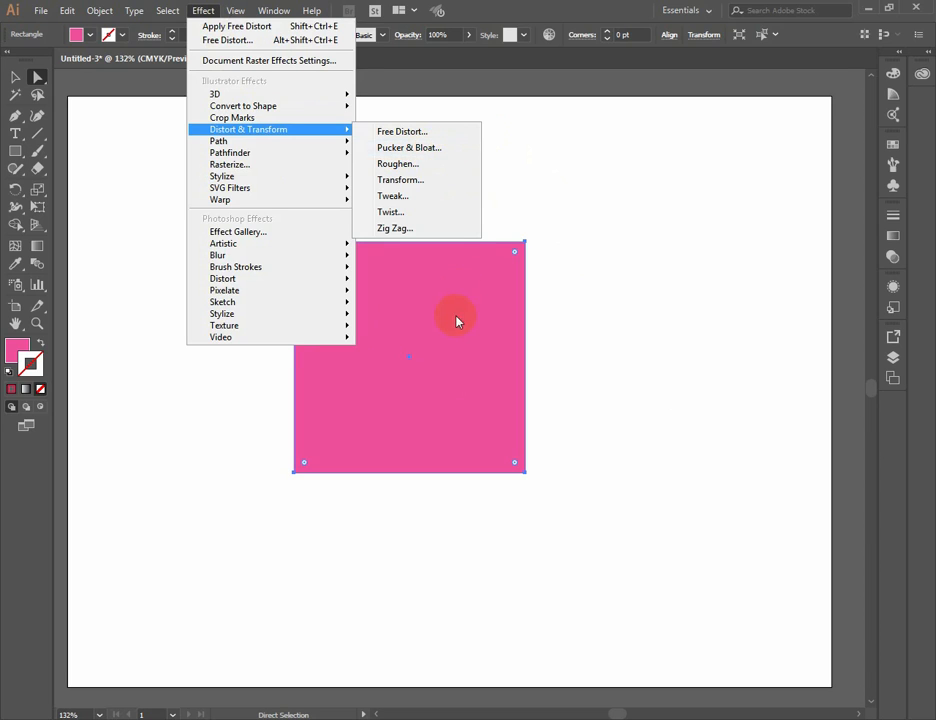
pyautogui.moveTo(451, 317); pyautogui.dragTo(629, 353)
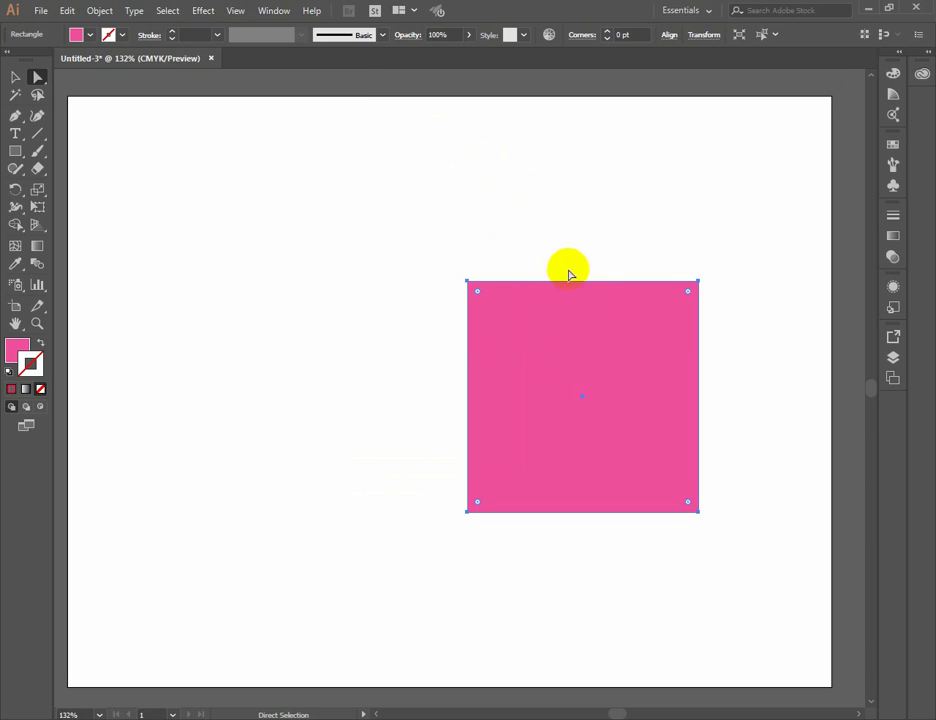
pyautogui.press('Delete')
# Draw a large pink polygon with about 18 sides in the upper-left part of the artboard
pyautogui.moveTo(15, 151); pyautogui.dragTo(58, 205)
pyautogui.moveTo(369, 316); pyautogui.dragTo(466, 407)
pyautogui.press('Up')
pyautogui.press('Up')
pyautogui.press('Up')
pyautogui.press('Up')
pyautogui.press('Up')
pyautogui.press('Up')
pyautogui.press('Up')
pyautogui.press('Up')
pyautogui.press('Up')
pyautogui.press('Up')
pyautogui.press('Up')
pyautogui.press('Up')
pyautogui.press('Down')
pyautogui.press('Down')
pyautogui.press('Down')
pyautogui.press('Down')
pyautogui.press('Down')
pyautogui.press('Up')
pyautogui.press('Up')
pyautogui.press('Up')
pyautogui.press('Up')
pyautogui.press('Up')
pyautogui.press('Up')
pyautogui.press('Up')
pyautogui.press('Up')
pyautogui.press('Up')
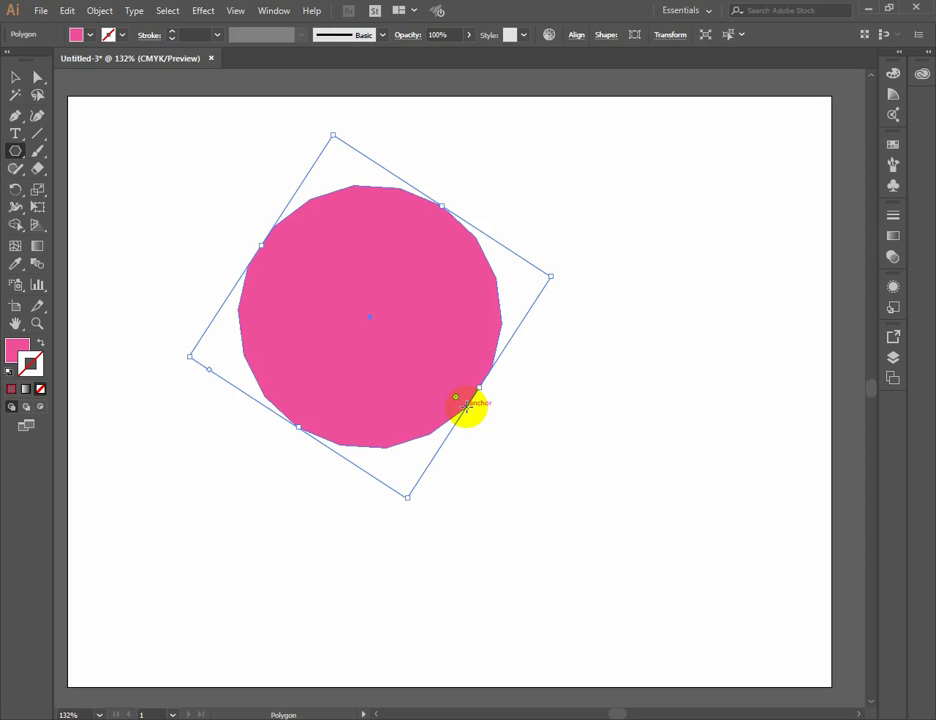
# Try Pucker & Bloat on the polygon with preview on and a pucker of -17%
pyautogui.click(15, 78)
pyautogui.moveTo(287, 161); pyautogui.dragTo(334, 236)
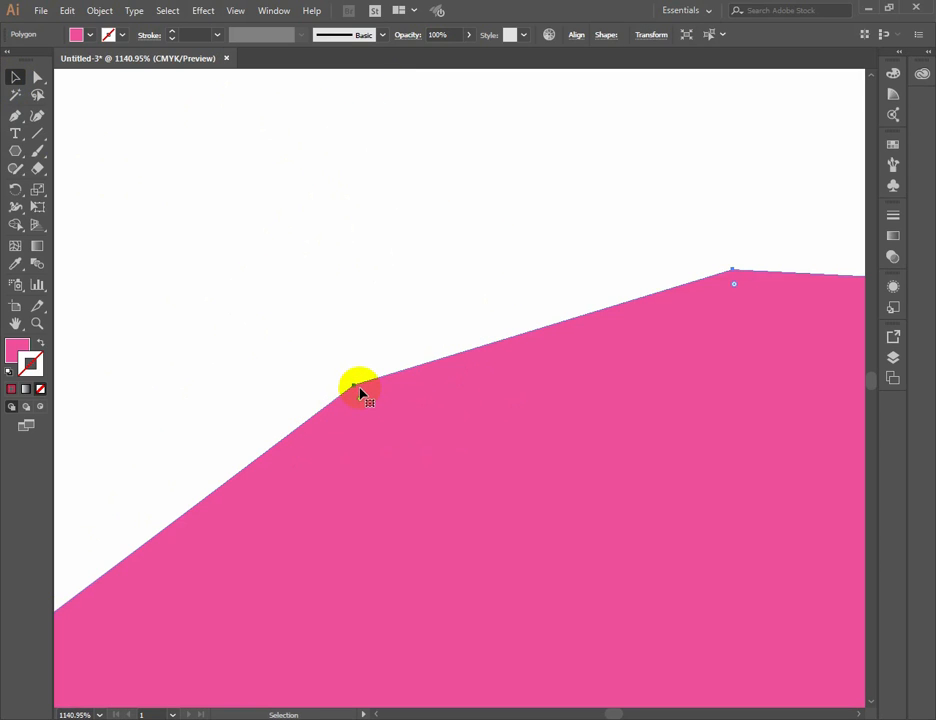
pyautogui.hotkey('ctrl', '0')
pyautogui.press('ctrl')
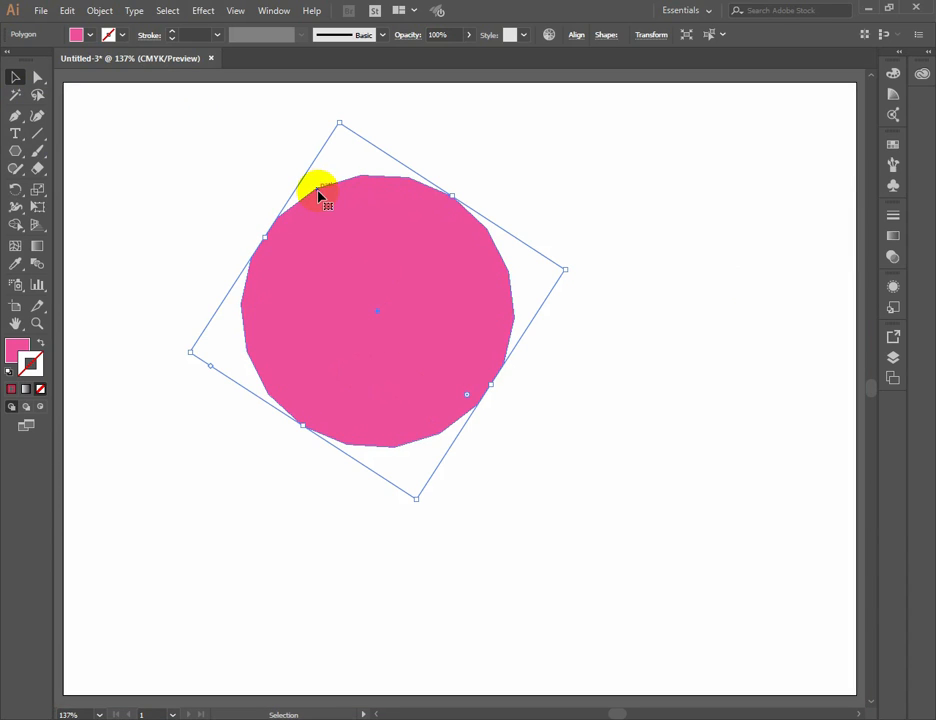
pyautogui.click(182, 12)
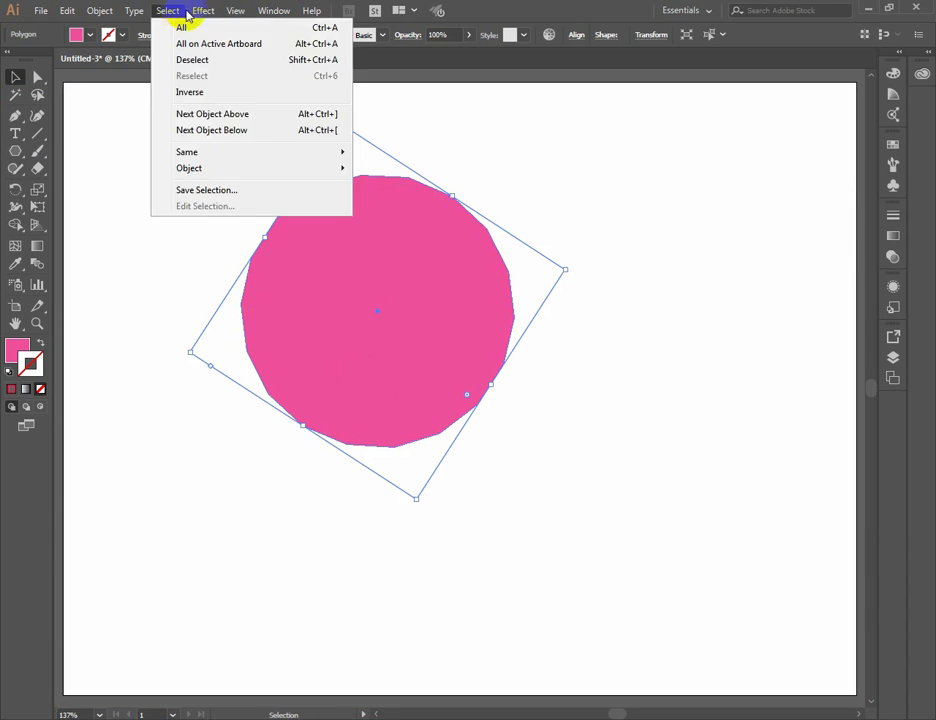
pyautogui.moveTo(260, 136)
pyautogui.click(401, 147)
pyautogui.moveTo(405, 315); pyautogui.dragTo(600, 231)
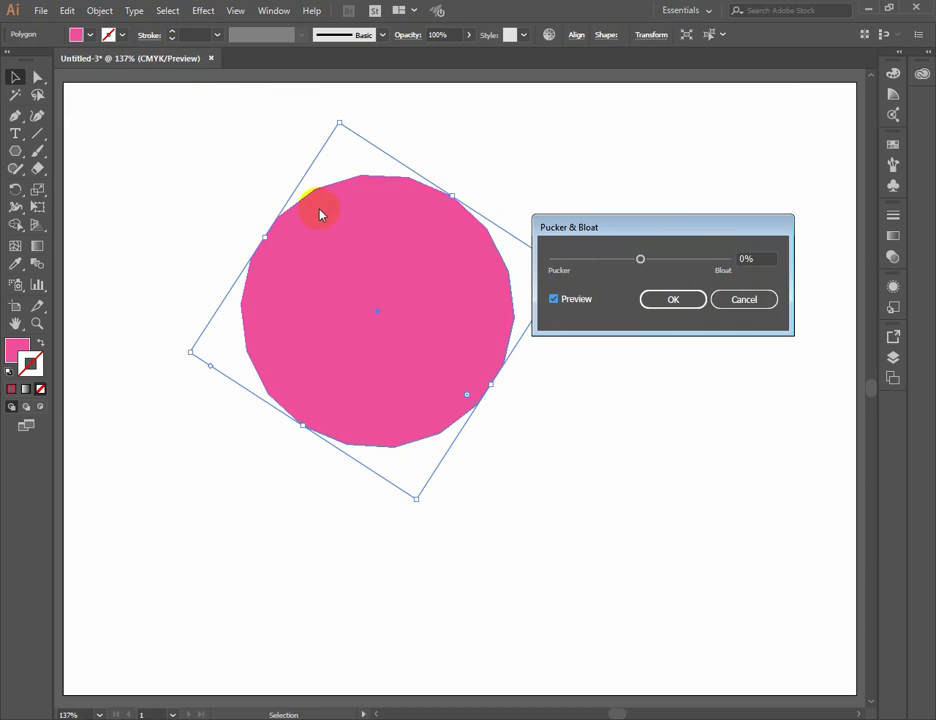
pyautogui.click(648, 266)
pyautogui.click(632, 268)
pyautogui.moveTo(642, 265); pyautogui.dragTo(634, 265)
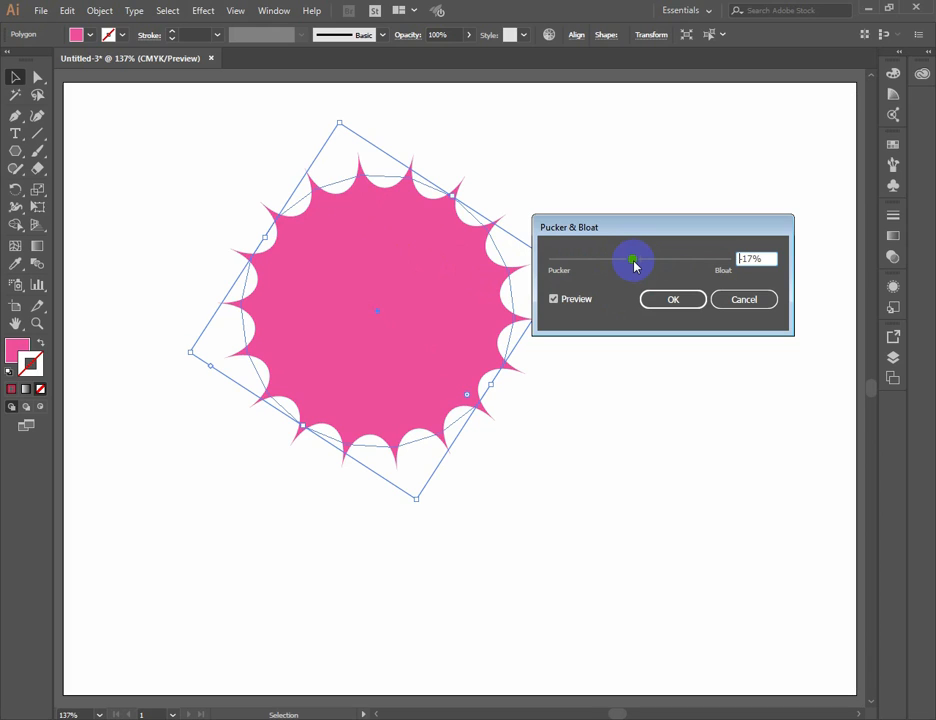
# Try the opposite Bloat distortion of the polygon up to about 81%, reduce it again, and cancel the effect
pyautogui.moveTo(633, 265); pyautogui.dragTo(679, 264)
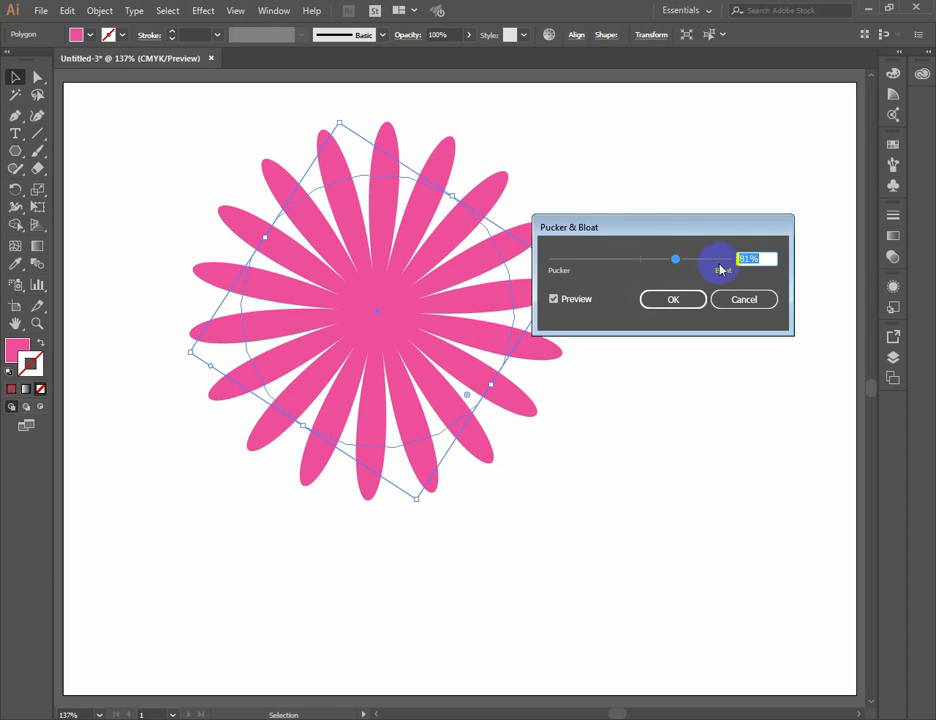
pyautogui.moveTo(700, 268); pyautogui.dragTo(655, 263)
pyautogui.click(720, 306)
# Delete the pink polygon from the artboard
pyautogui.press('space')
pyautogui.moveTo(359, 251); pyautogui.dragTo(387, 317)
pyautogui.click(204, 10)
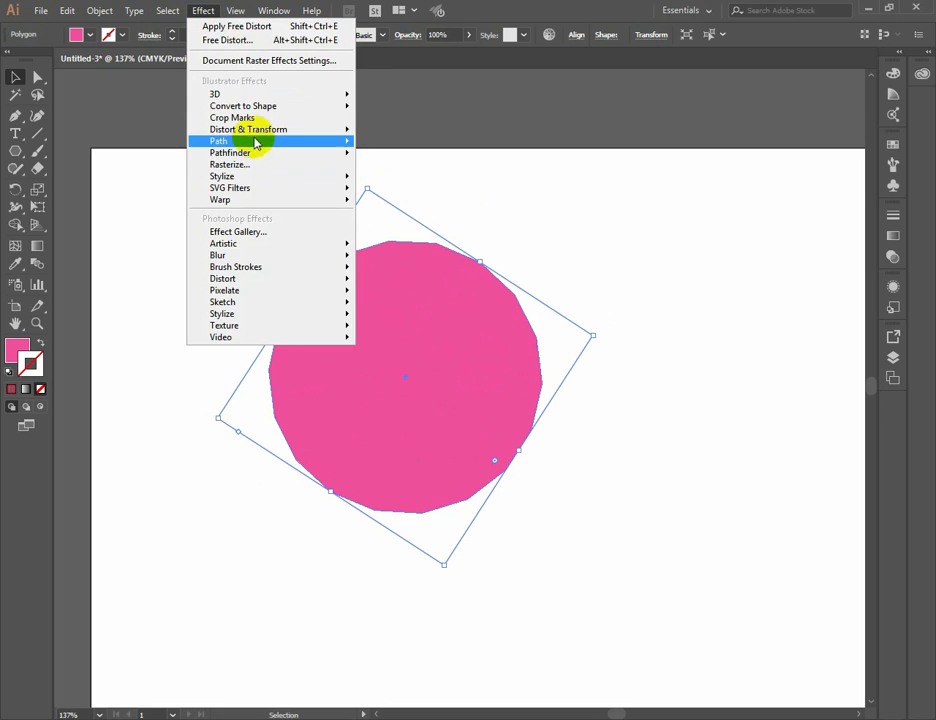
pyautogui.moveTo(335, 132)
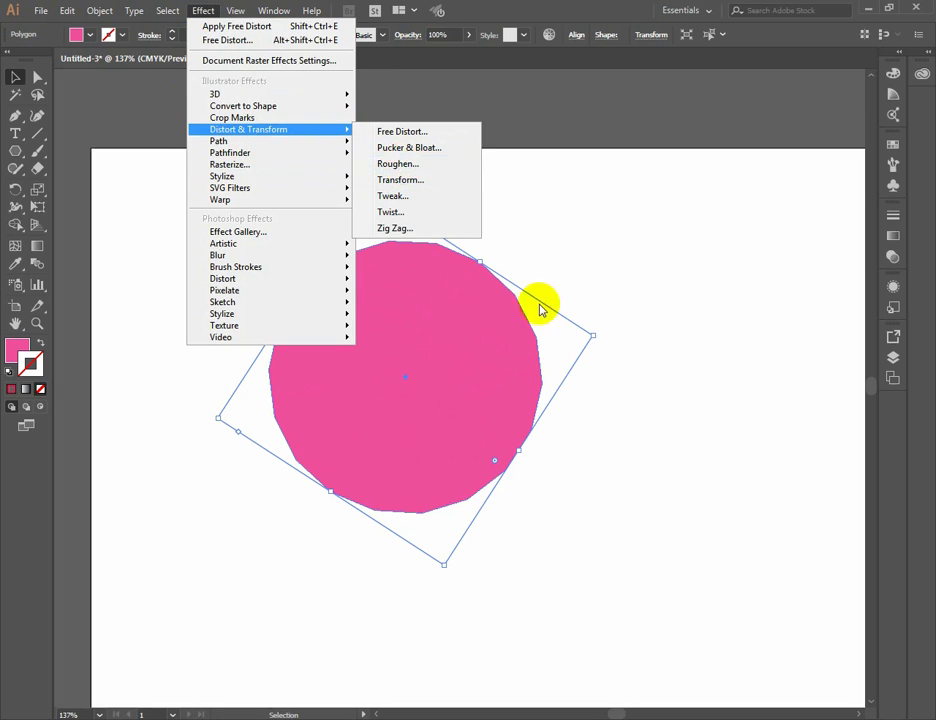
pyautogui.click(411, 370)
pyautogui.press('Delete')
# Draw a large pink rectangle across the middle of the artboard
pyautogui.moveTo(17, 150); pyautogui.dragTo(55, 158)
pyautogui.moveTo(249, 278); pyautogui.dragTo(670, 562)
pyautogui.moveTo(592, 506); pyautogui.dragTo(563, 457)
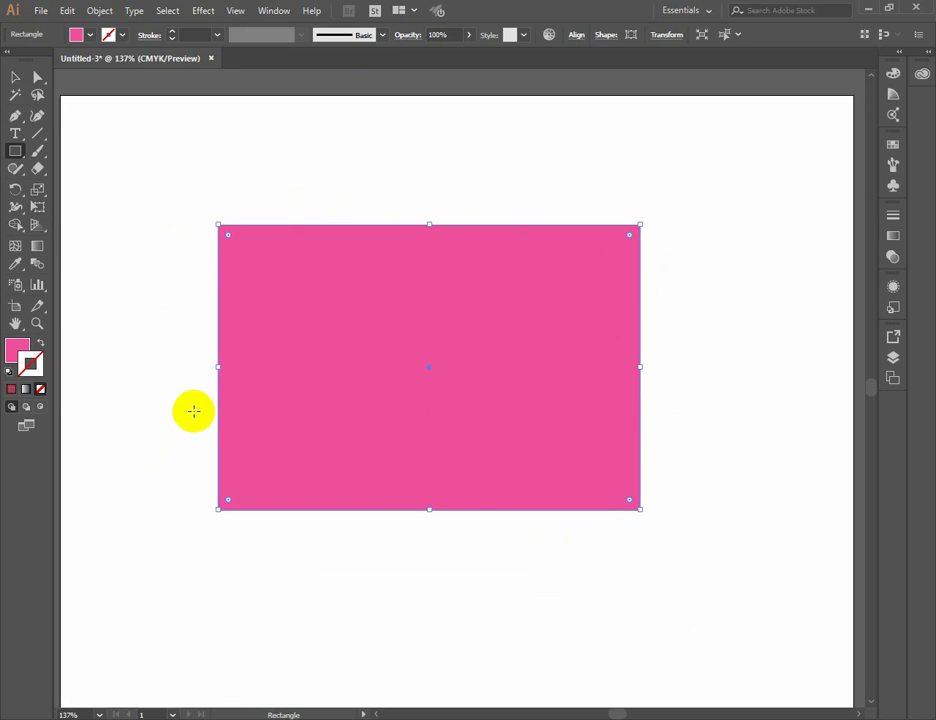
# Try Roughen on the rectangle with preview, 3% relative size, detail 8/in and corner points, and undo it
pyautogui.click(200, 11)
pyautogui.moveTo(338, 130)
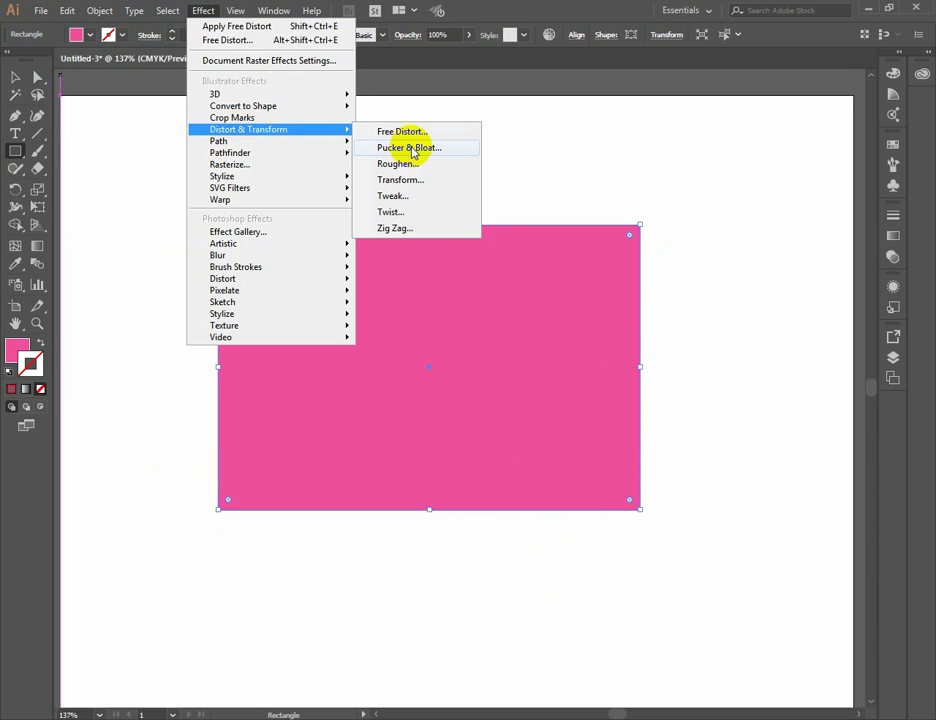
pyautogui.click(400, 164)
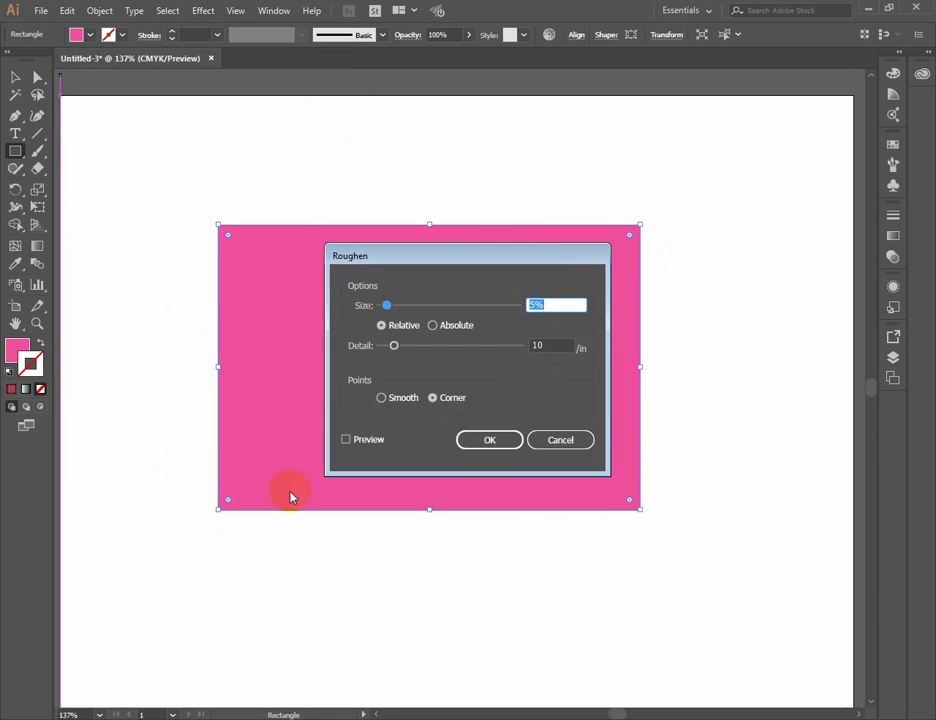
pyautogui.click(346, 439)
pyautogui.moveTo(418, 261); pyautogui.dragTo(530, 251)
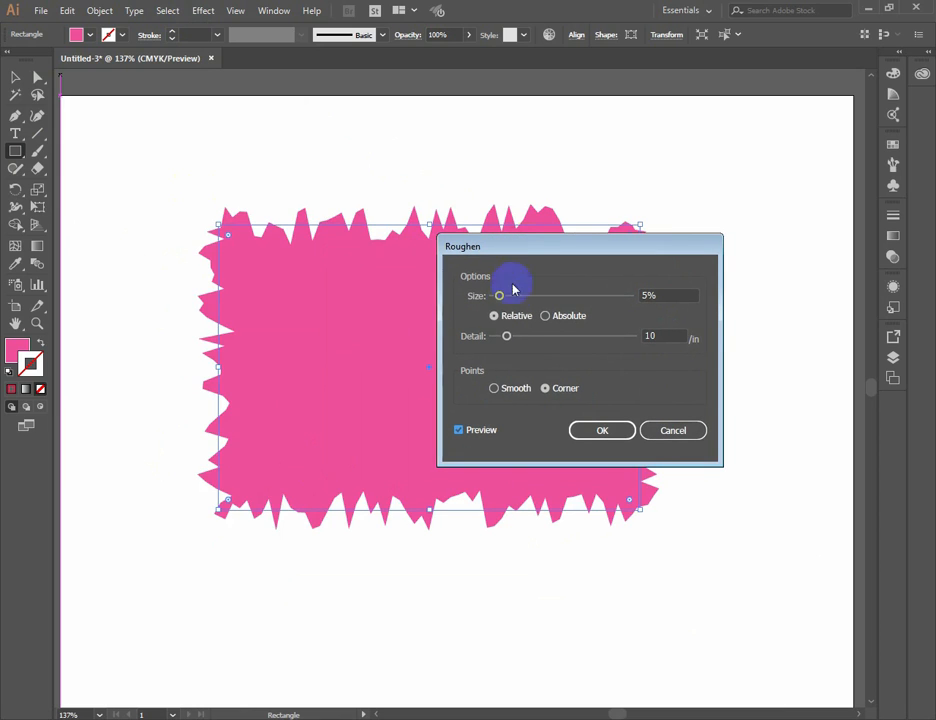
pyautogui.moveTo(510, 346)
pyautogui.mouseDown()
pyautogui.moveTo(500, 343)
pyautogui.moveTo(514, 328)
pyautogui.mouseUp()
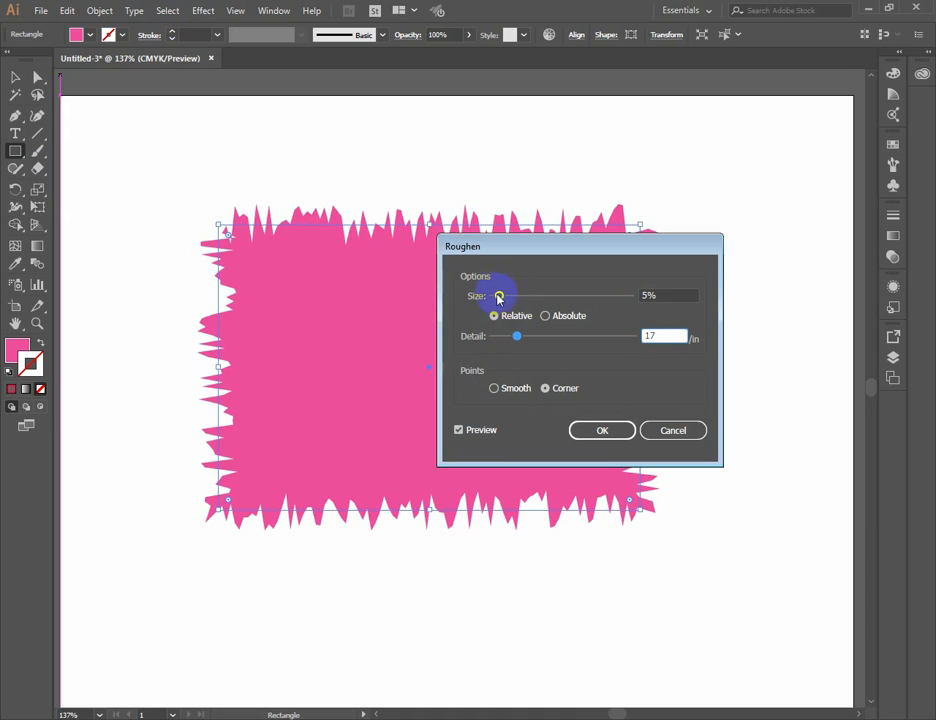
pyautogui.click(499, 297)
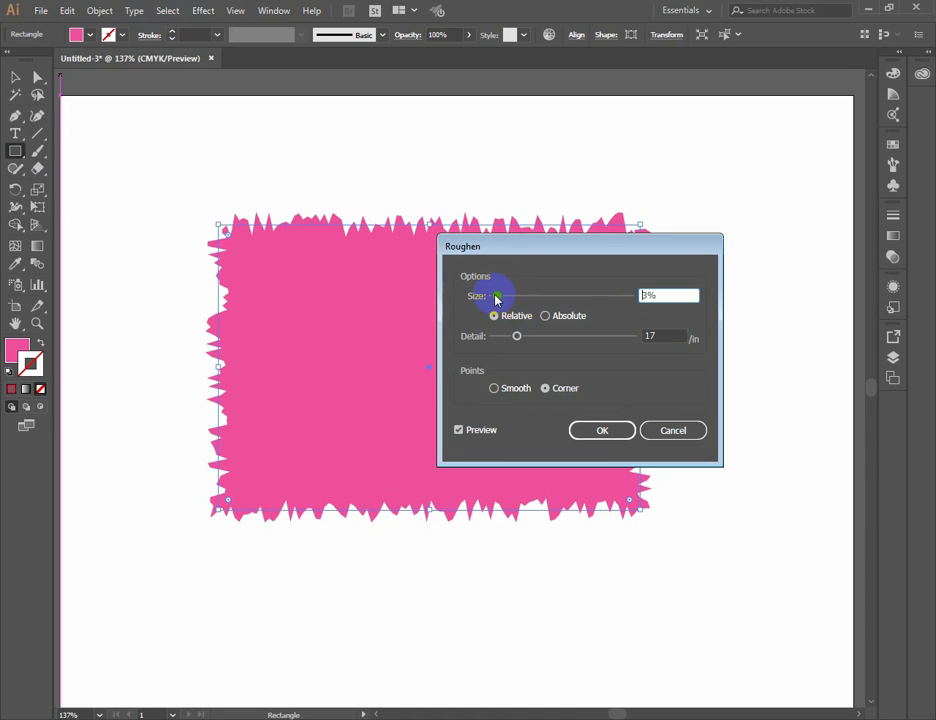
pyautogui.moveTo(500, 246); pyautogui.dragTo(564, 232)
pyautogui.moveTo(564, 337); pyautogui.dragTo(568, 329)
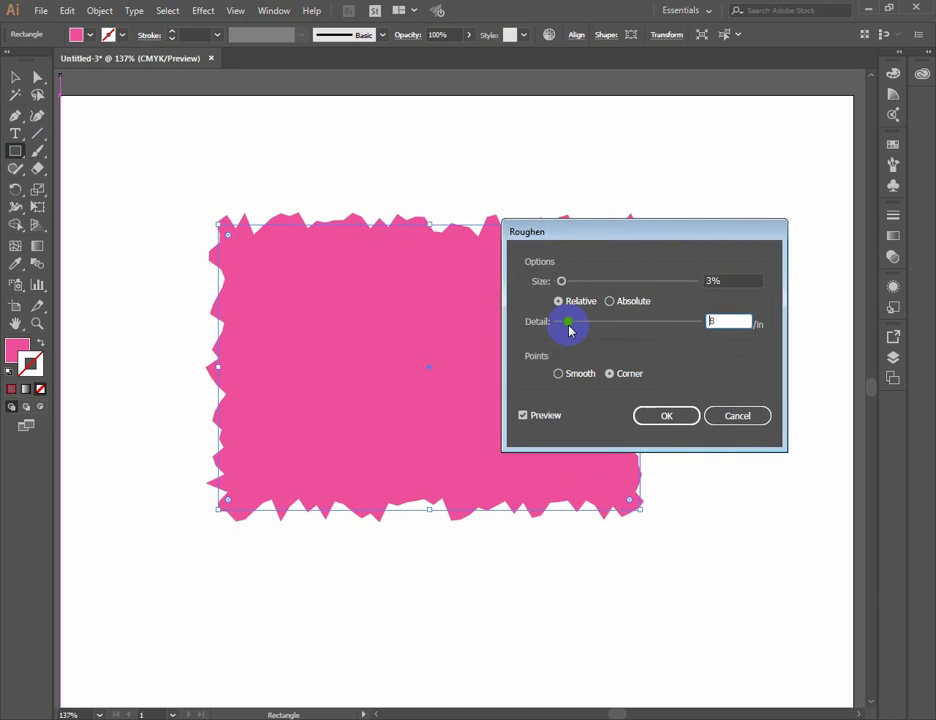
pyautogui.click(666, 415)
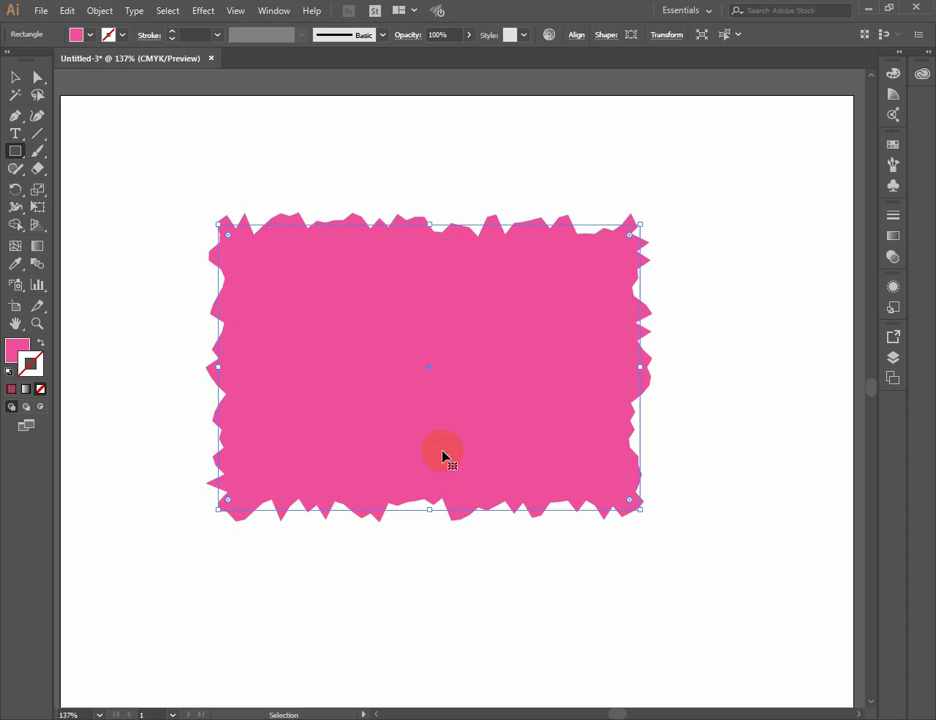
pyautogui.hotkey('ctrl', 'z')
# Preview the Tweak effect on the rectangle with 10% horizontal and vertical amounts, and cancel it
pyautogui.click(203, 10)
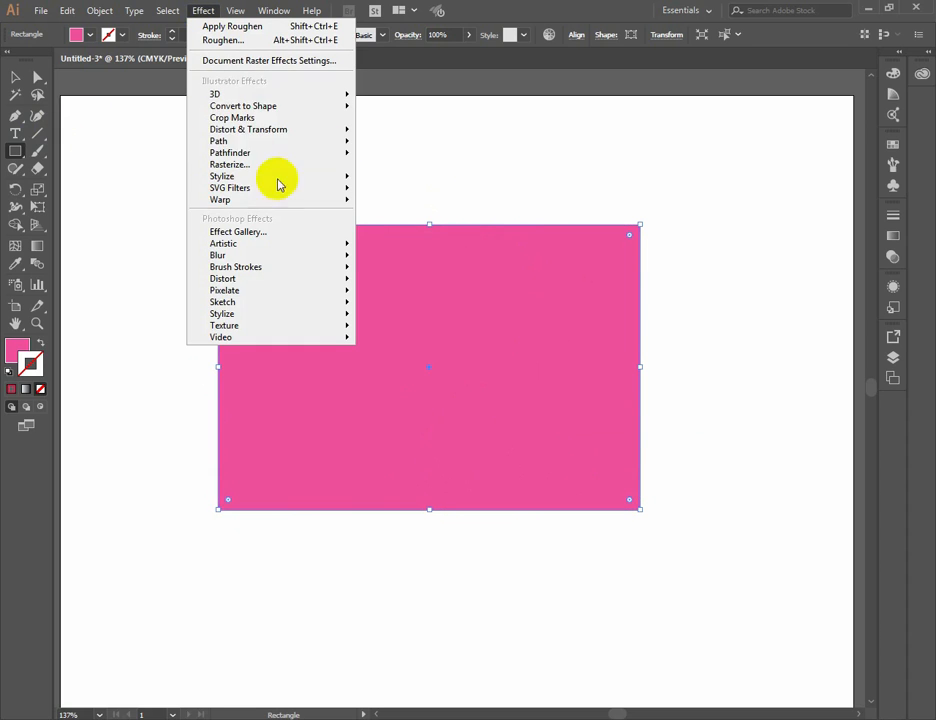
pyautogui.moveTo(281, 133)
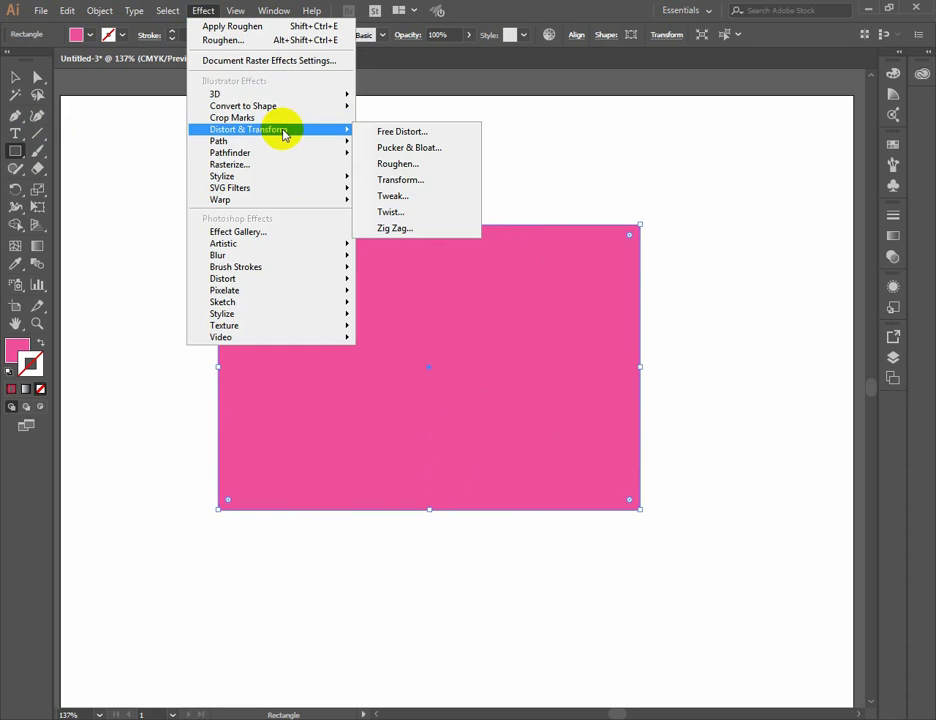
pyautogui.click(398, 196)
pyautogui.click(366, 457)
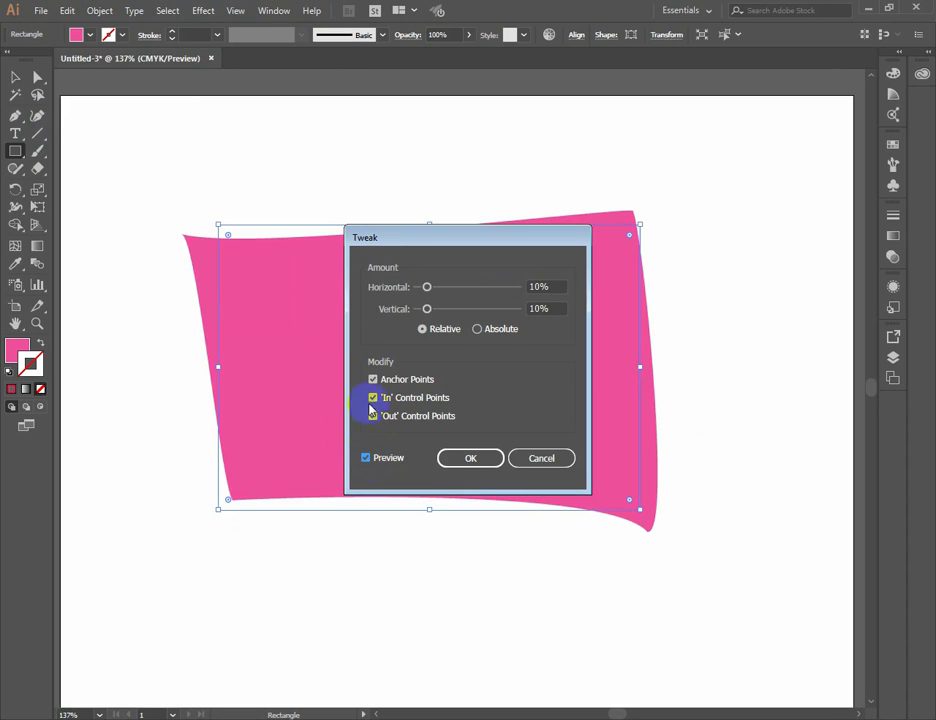
pyautogui.click(538, 460)
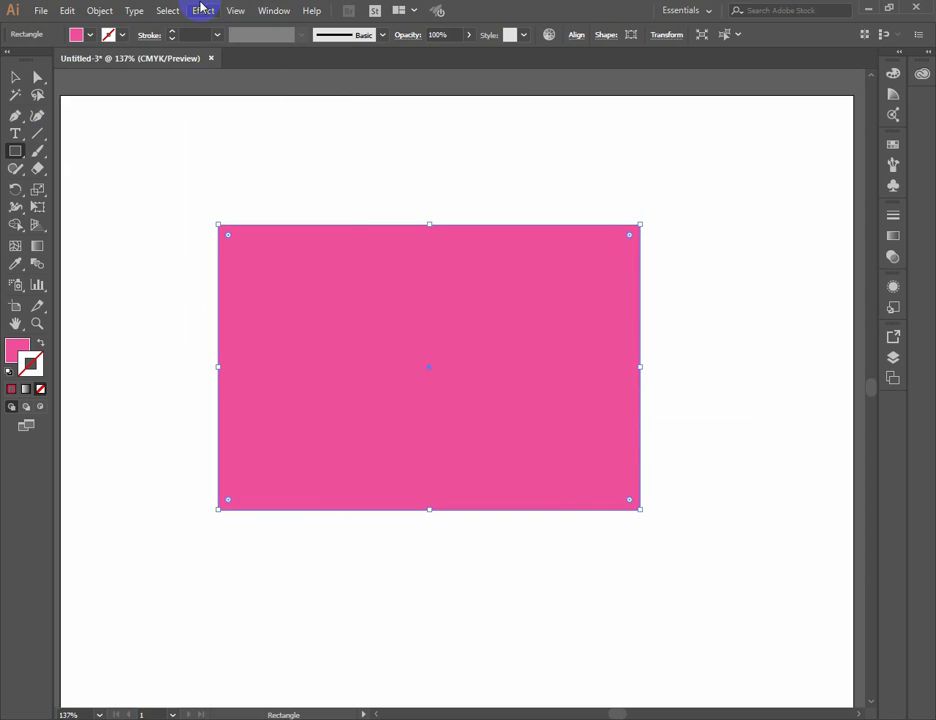
# Try the Twist effect on the rectangle with preview on and an angle of about 52°, and undo it
pyautogui.click(201, 9)
pyautogui.moveTo(320, 131)
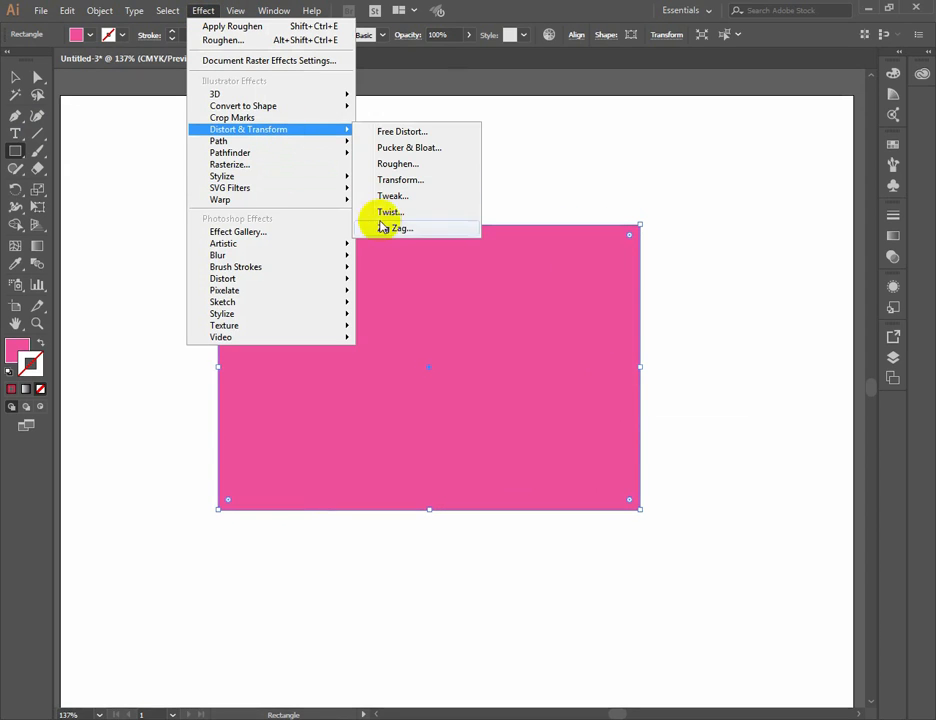
pyautogui.click(387, 213)
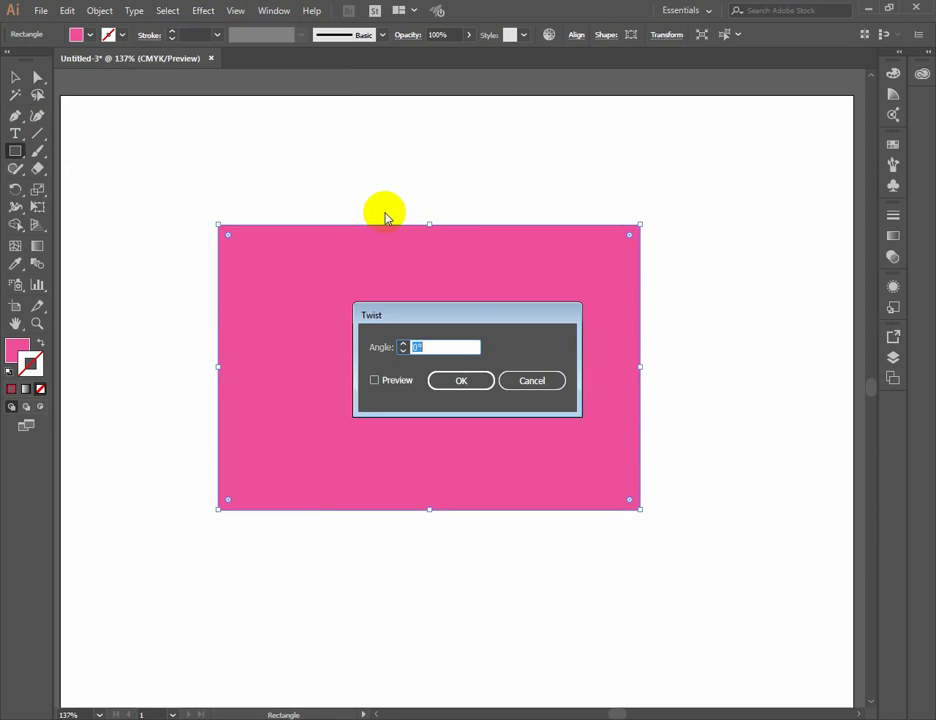
pyautogui.moveTo(438, 321); pyautogui.dragTo(539, 192)
pyautogui.click(477, 252)
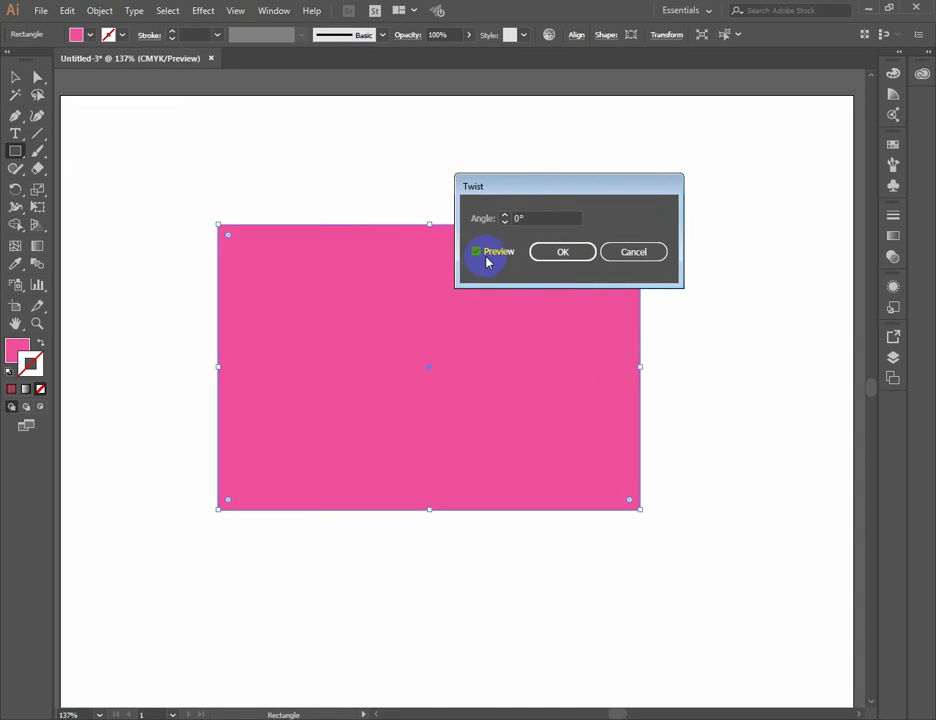
pyautogui.click(505, 215)
pyautogui.click(505, 215)
pyautogui.click(505, 215)
pyautogui.click(505, 216)
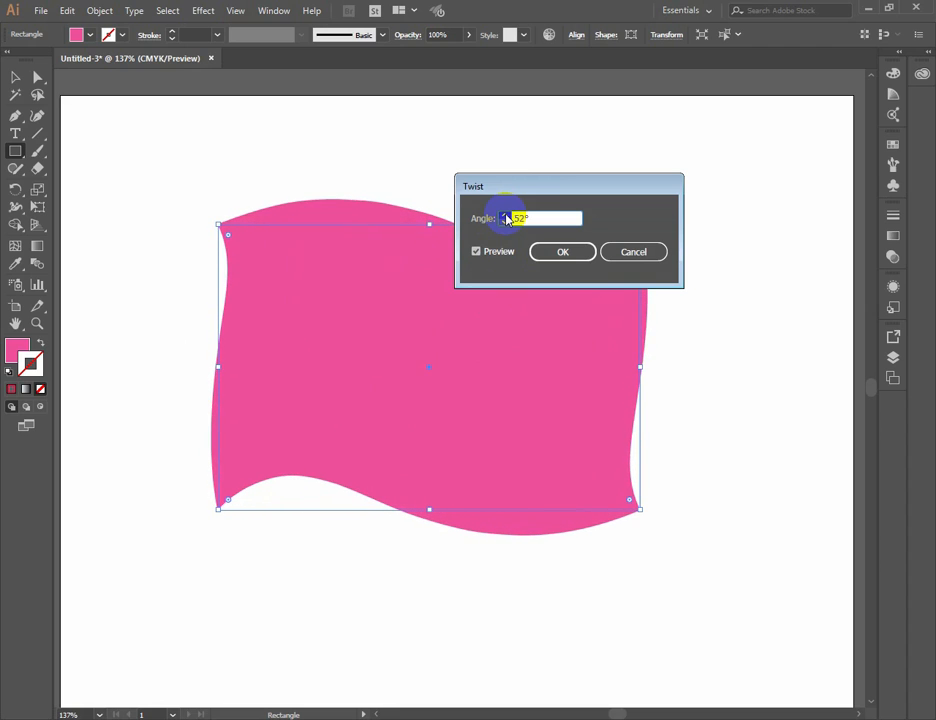
pyautogui.click(563, 253)
pyautogui.hotkey('ctrl', 'z')
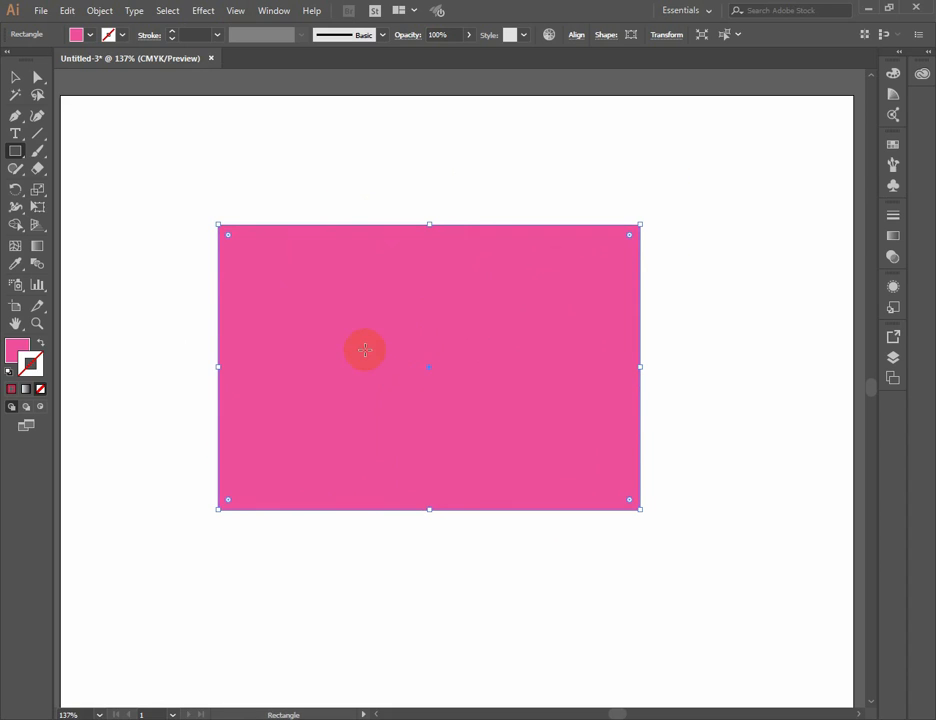
# Preview Zig Zag on the rectangle at 10 pt with 4 ridges per segment, compare smooth and corner points, and cancel it
pyautogui.click(203, 10)
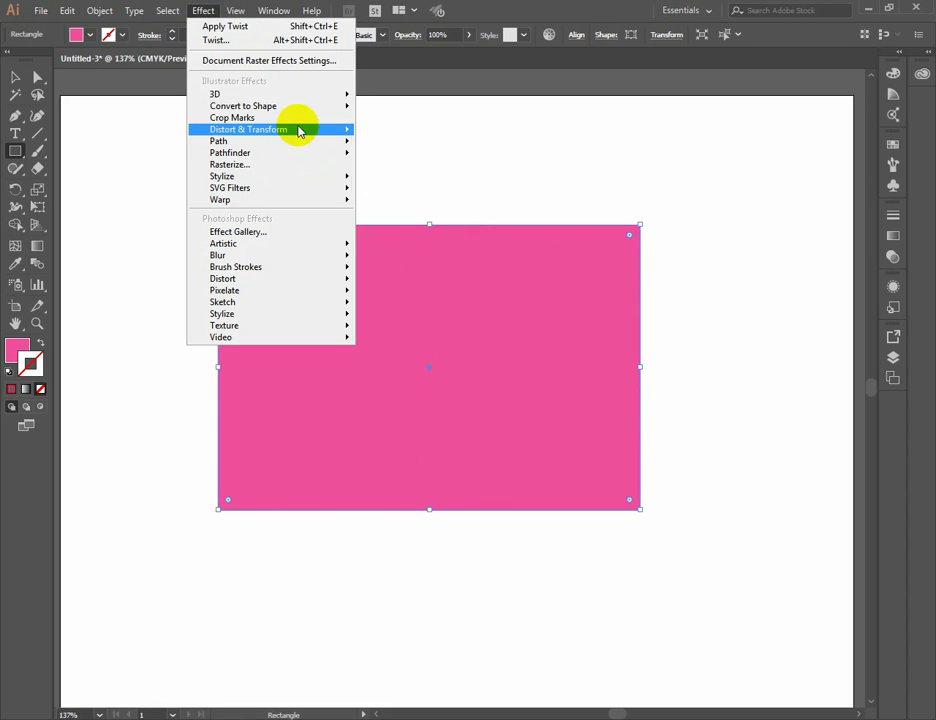
pyautogui.moveTo(299, 130)
pyautogui.click(394, 231)
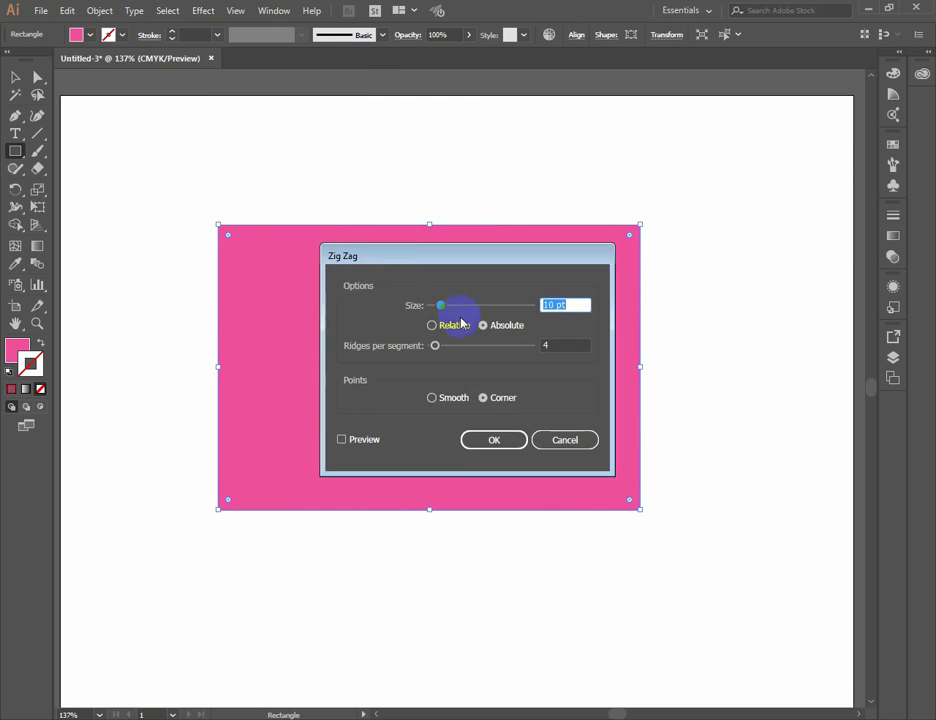
pyautogui.click(355, 442)
pyautogui.moveTo(360, 255); pyautogui.dragTo(512, 244)
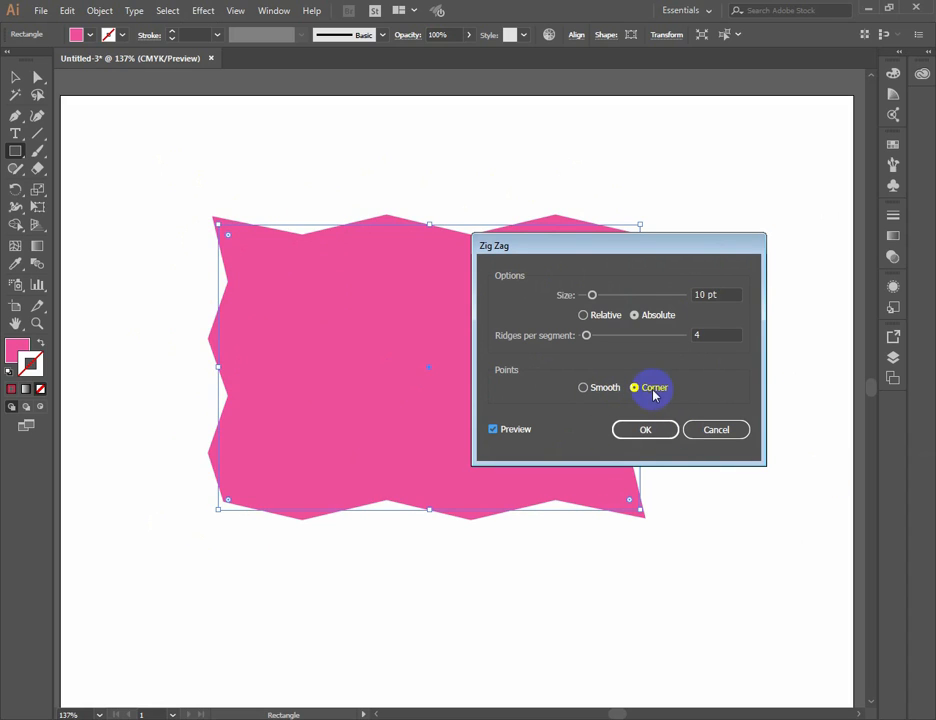
pyautogui.click(607, 390)
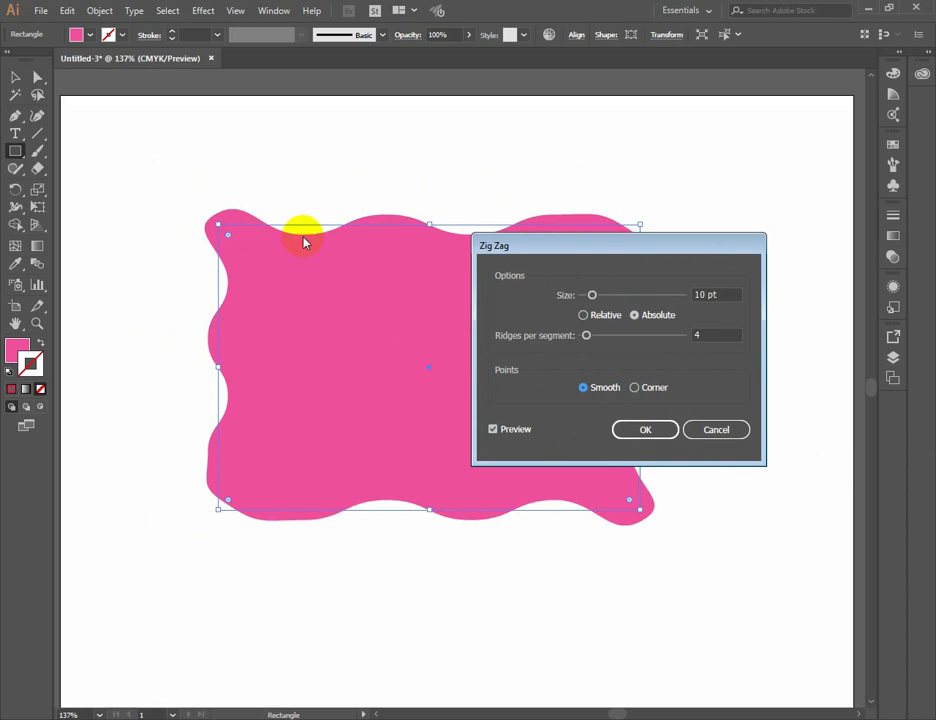
pyautogui.click(646, 398)
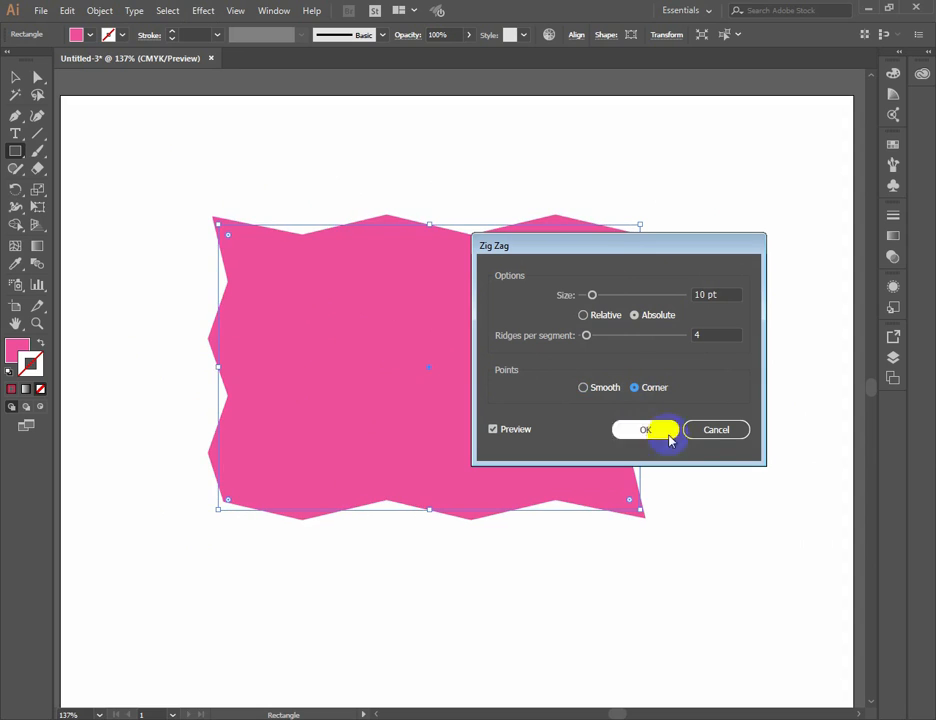
pyautogui.click(716, 429)
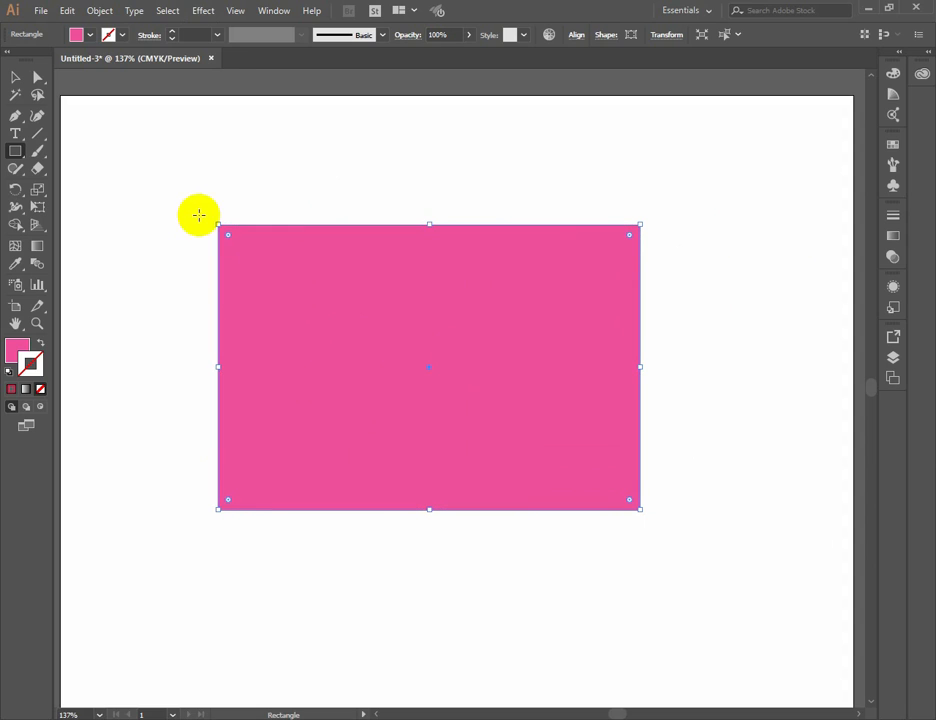
# Examine the available Path effects and compare them with the object path commands such as Offset Path and Outline Stroke
pyautogui.click(210, 16)
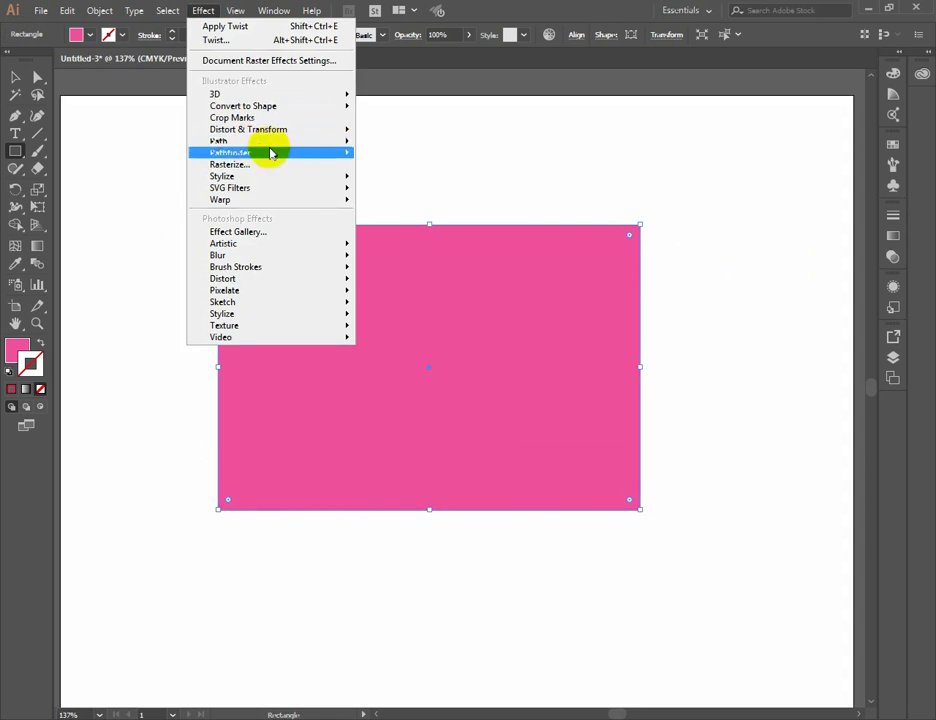
pyautogui.moveTo(290, 146)
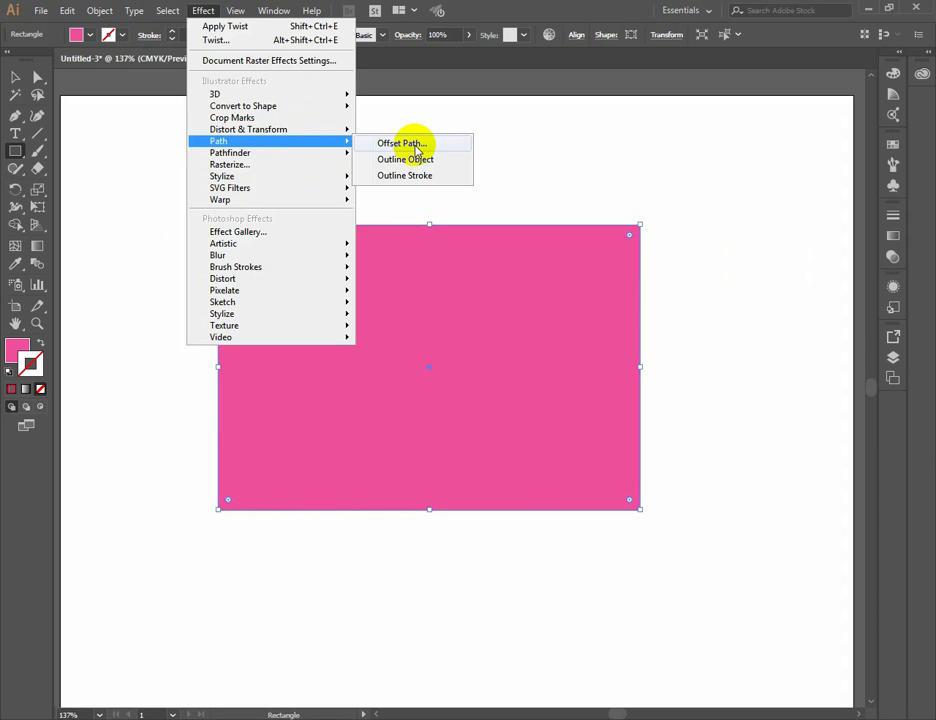
pyautogui.click(203, 10)
pyautogui.click(99, 10)
pyautogui.moveTo(121, 334)
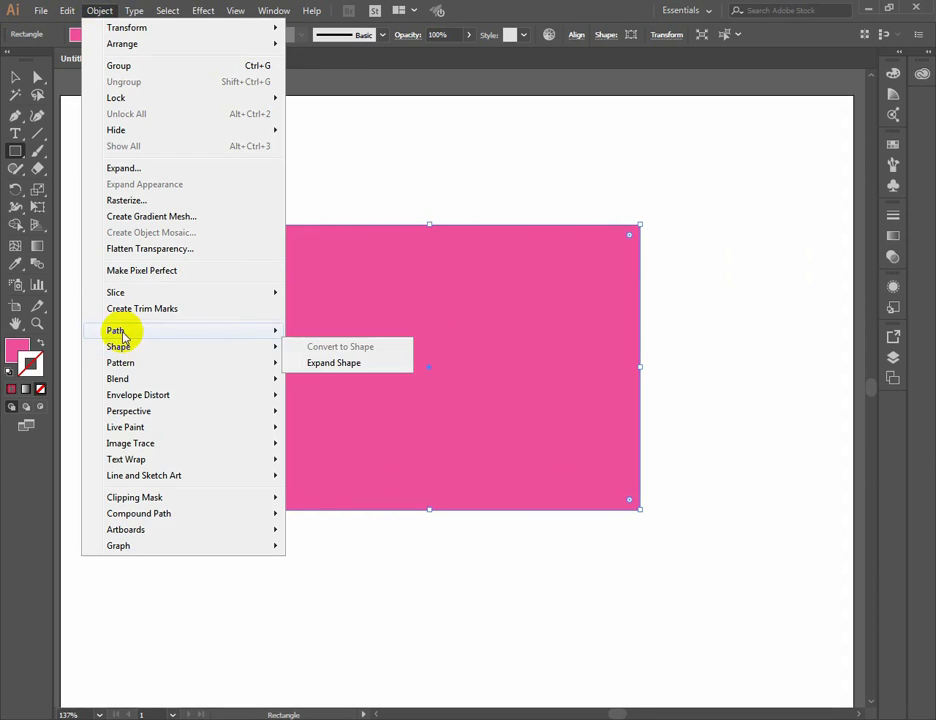
pyautogui.moveTo(159, 330)
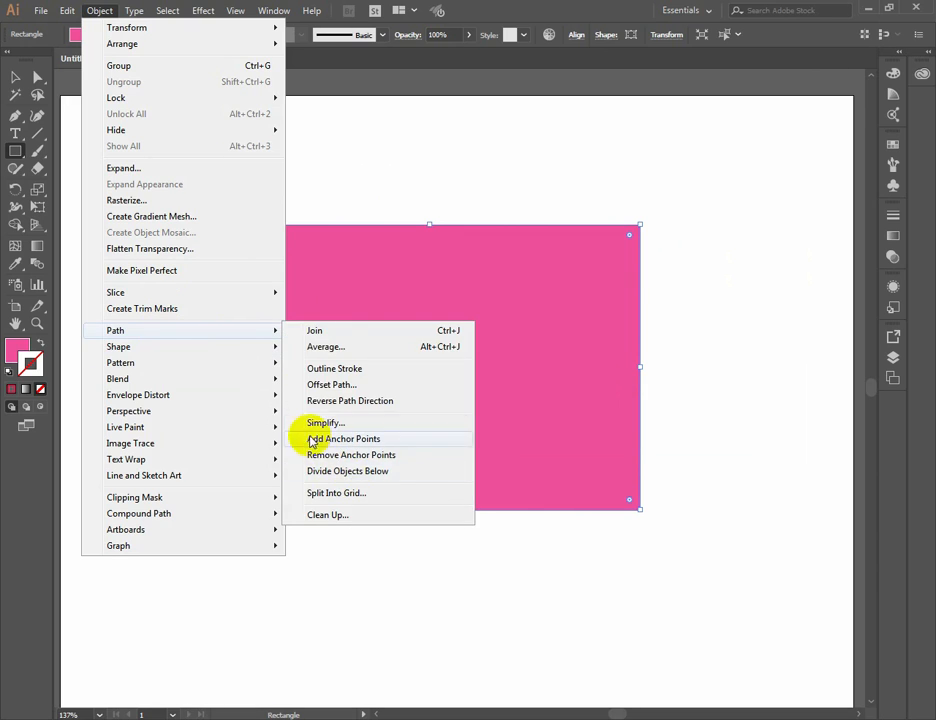
pyautogui.click(100, 10)
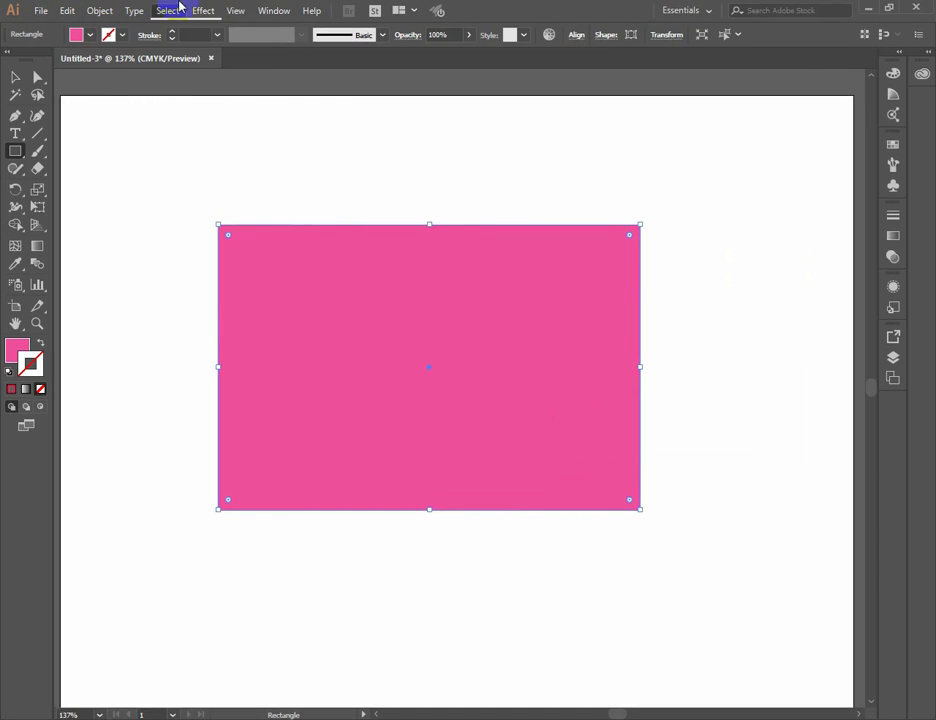
# Look up Pathfinder among the effects and among the available panels
pyautogui.click(203, 10)
pyautogui.moveTo(242, 153)
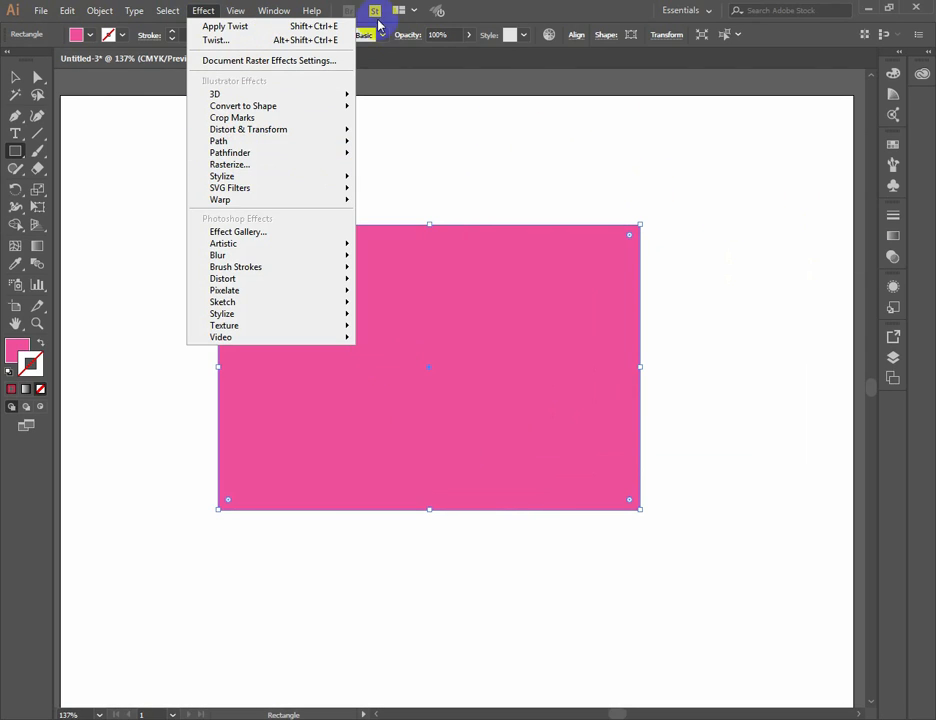
pyautogui.click(288, 9)
pyautogui.click(265, 9)
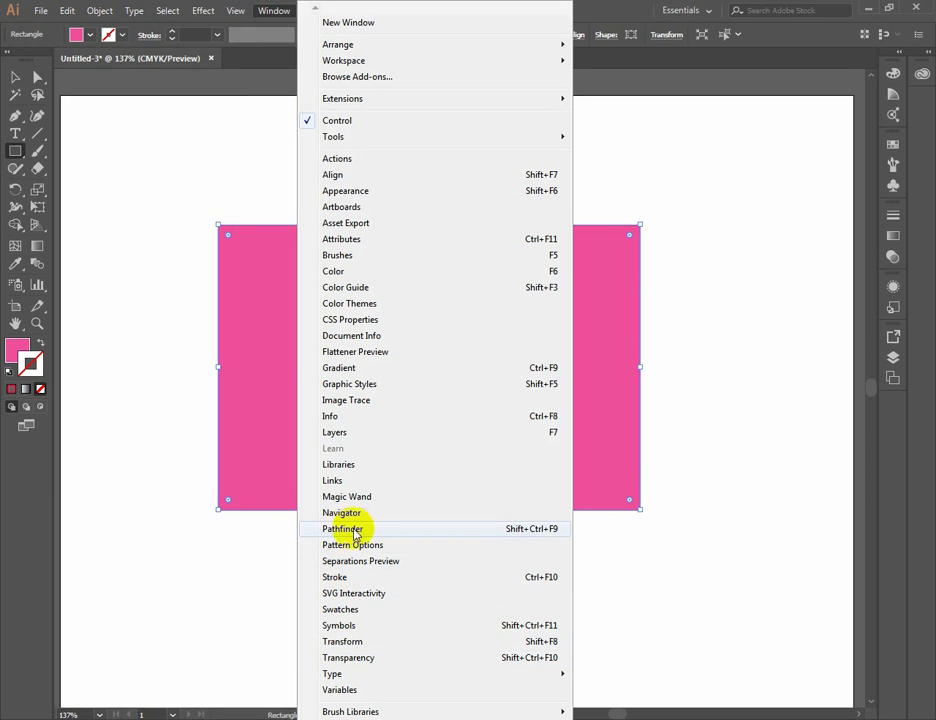
pyautogui.click(205, 12)
# Start a Stylize Drop Shadow on the rectangle with preview on, keeping the shadow area in view
pyautogui.click(204, 10)
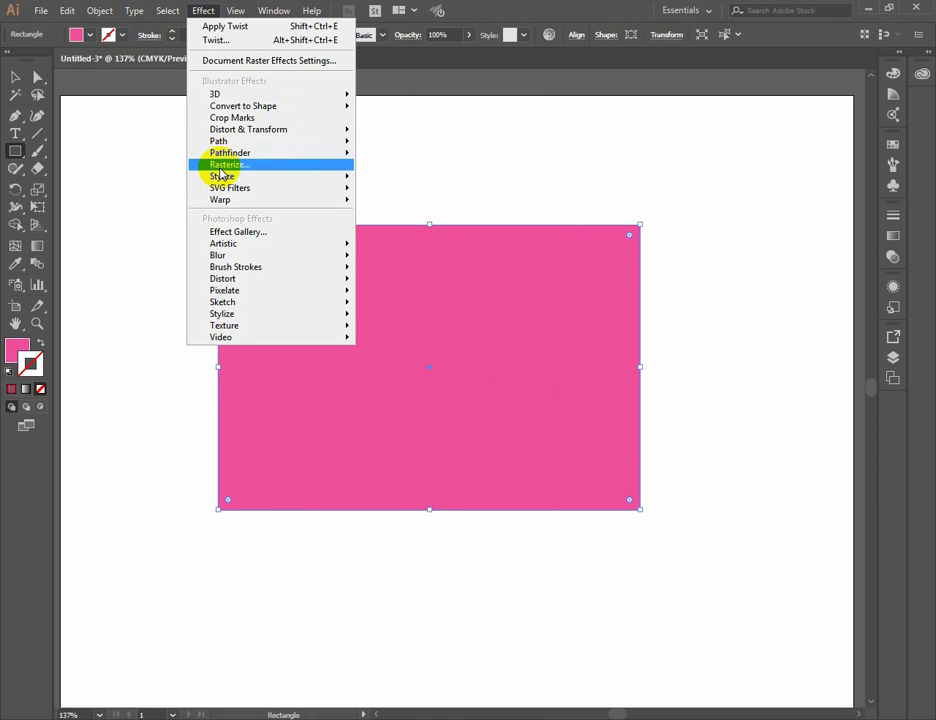
pyautogui.moveTo(340, 177)
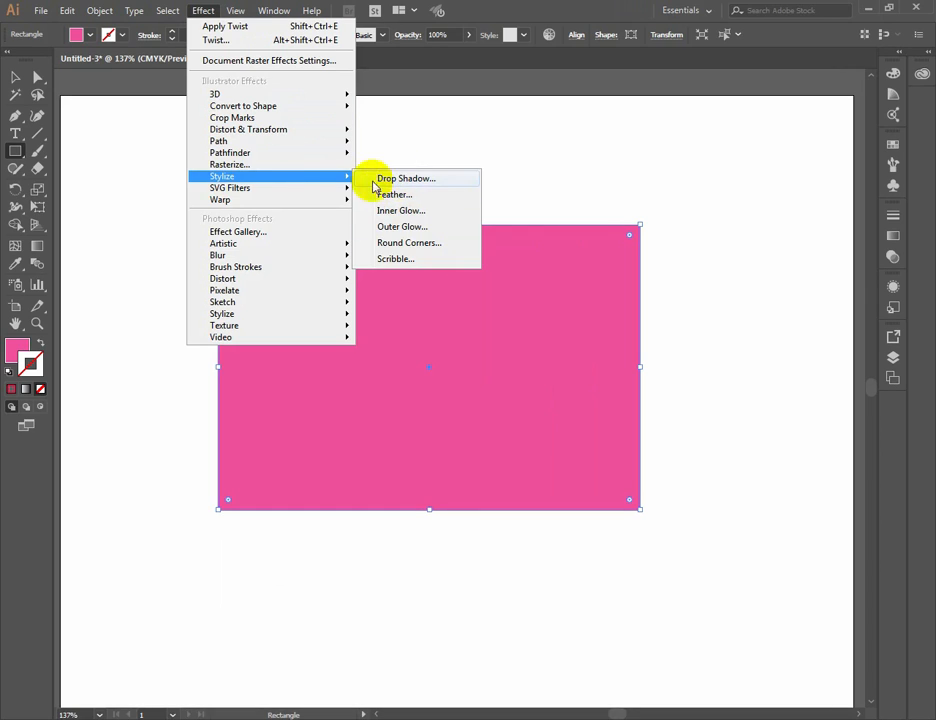
pyautogui.moveTo(305, 182)
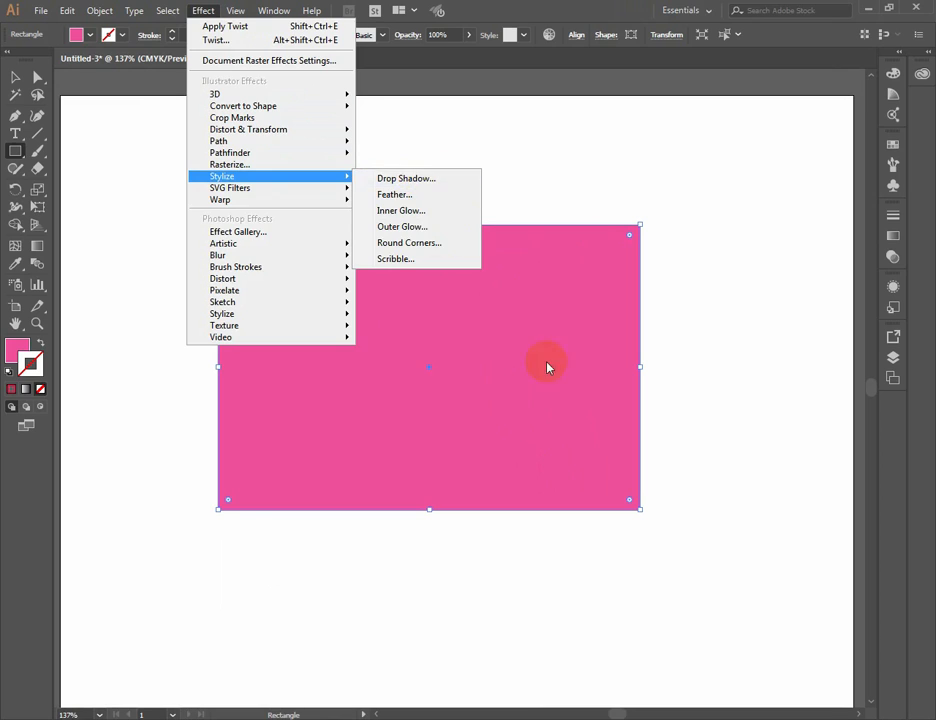
pyautogui.click(392, 182)
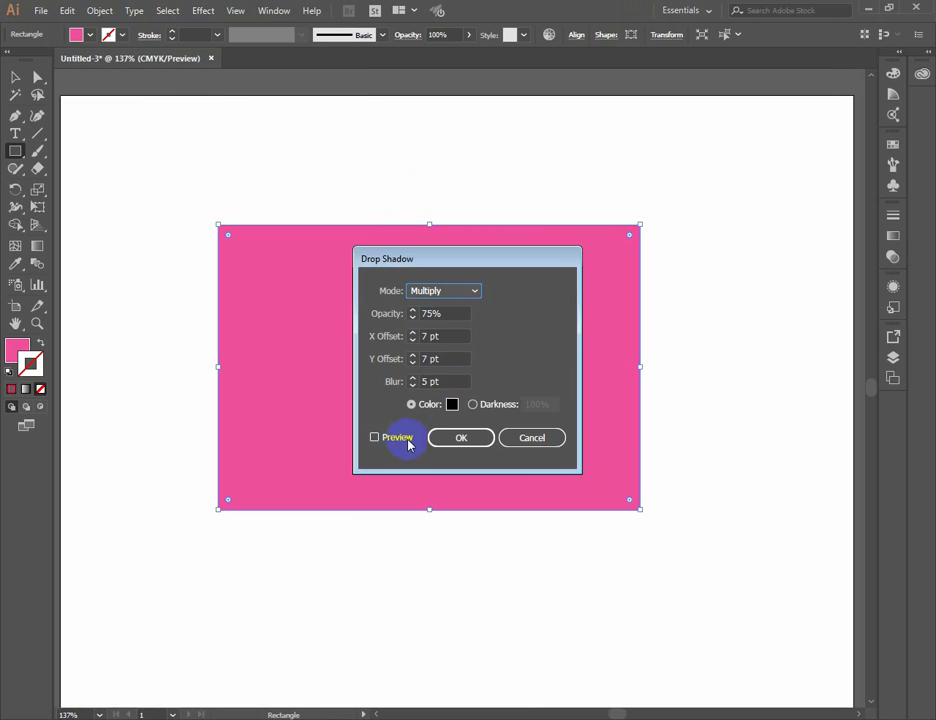
pyautogui.click(392, 434)
pyautogui.moveTo(393, 262); pyautogui.dragTo(464, 179)
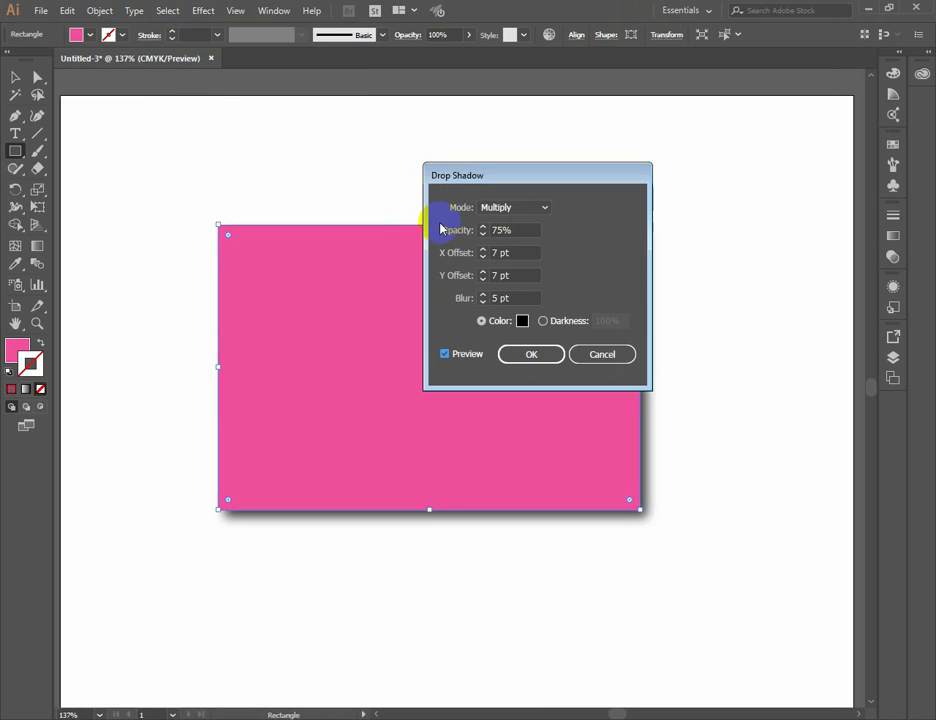
# Set the drop shadow colour to red FC0048, try the Darkness option, and return to the colour option
pyautogui.click(521, 322)
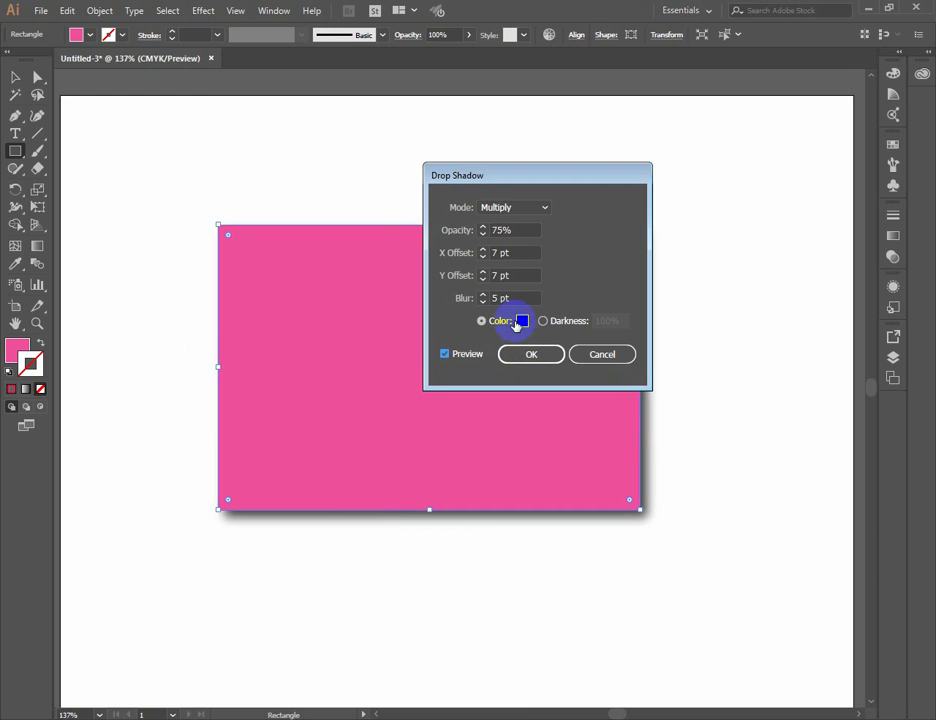
pyautogui.click(366, 255)
pyautogui.click(436, 197)
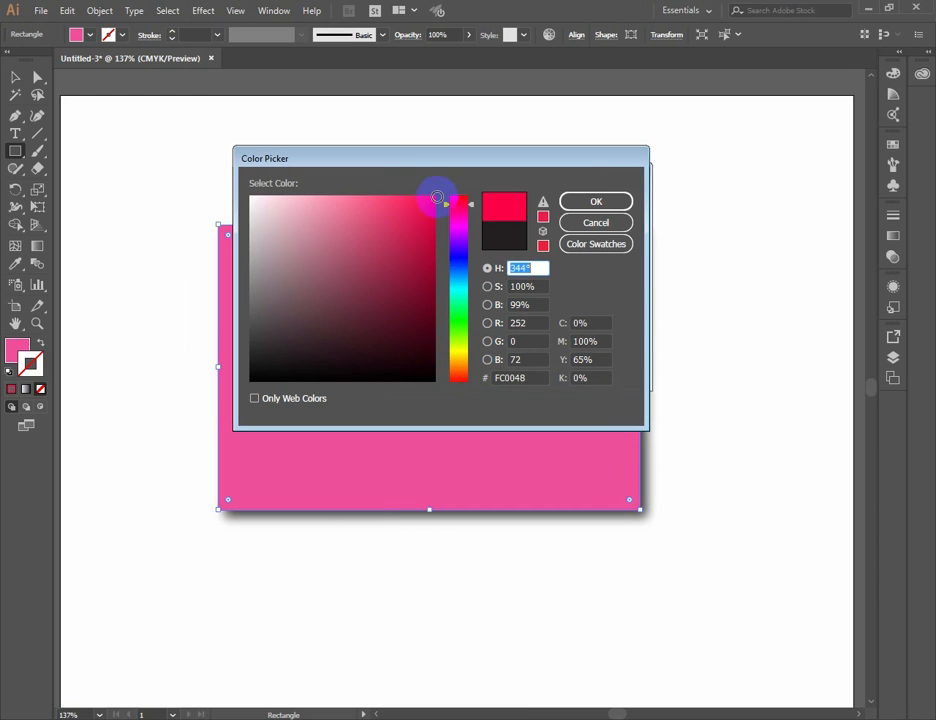
pyautogui.click(596, 201)
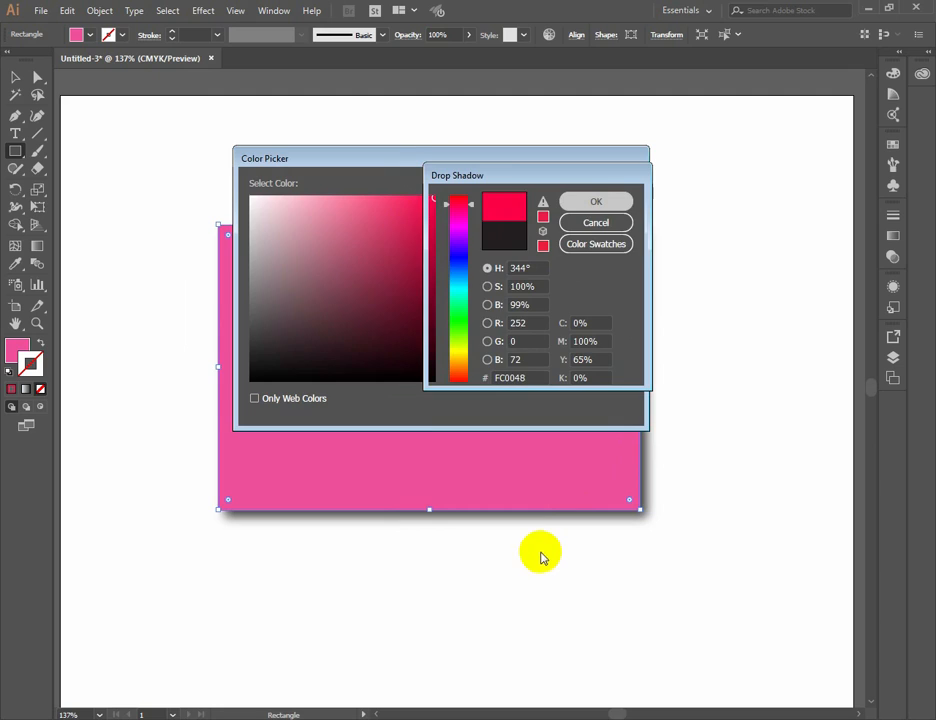
pyautogui.click(562, 330)
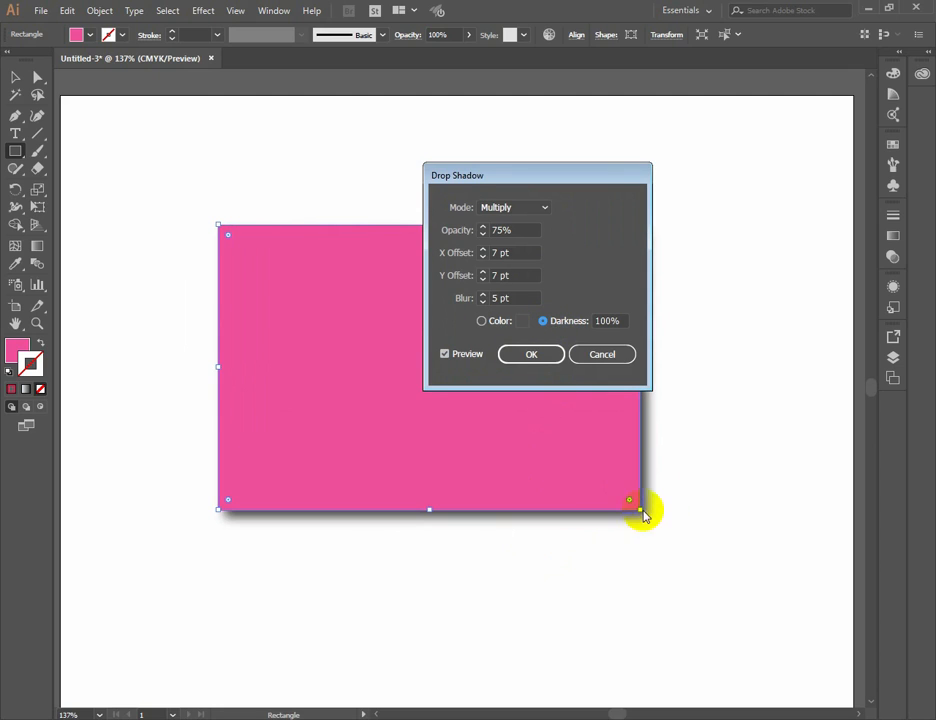
pyautogui.click(489, 320)
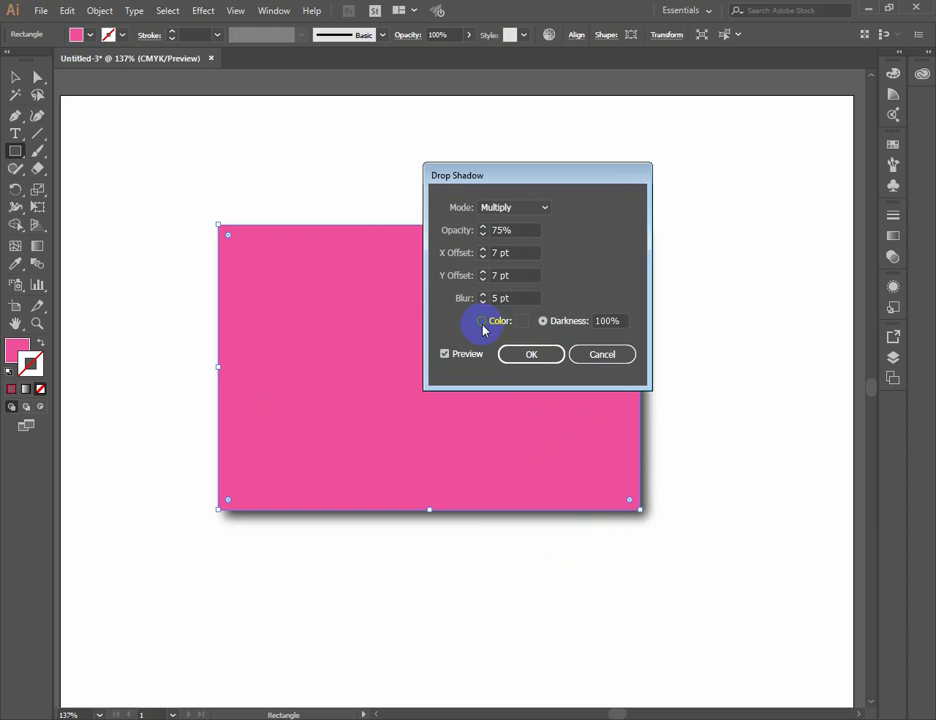
# Lower the drop shadow's opacity to 65%
pyautogui.click(461, 233)
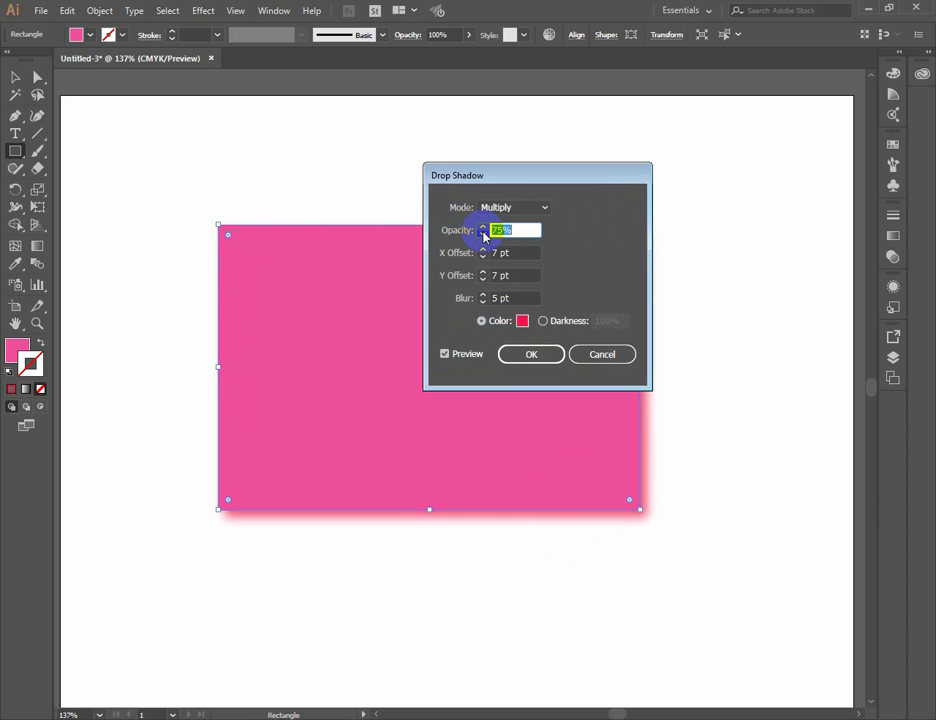
pyautogui.click(483, 234)
pyautogui.click(483, 234)
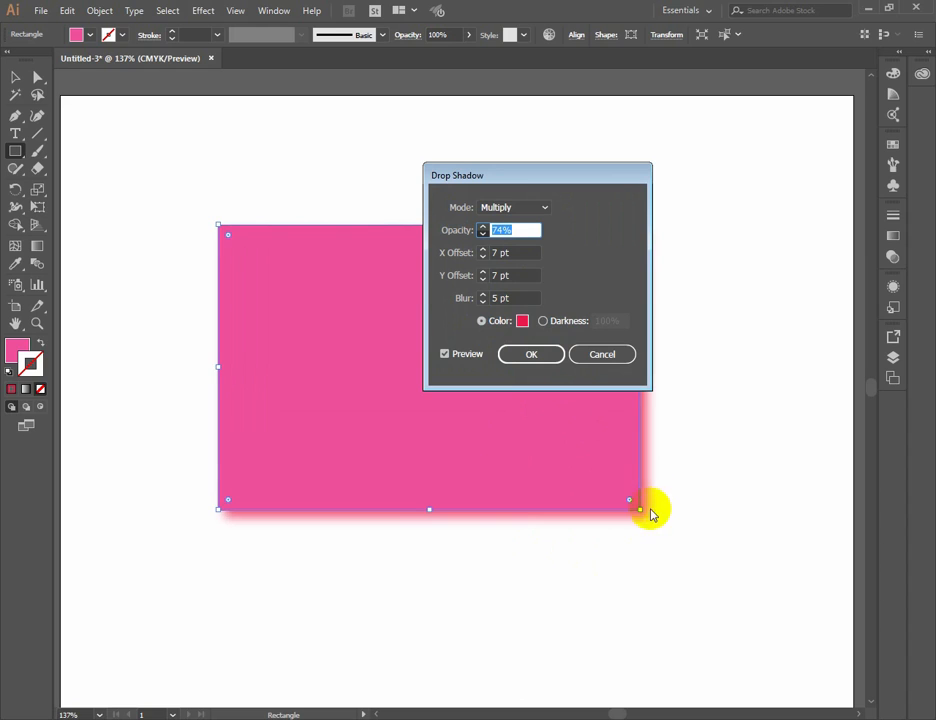
pyautogui.press('Down')
pyautogui.press('Down')
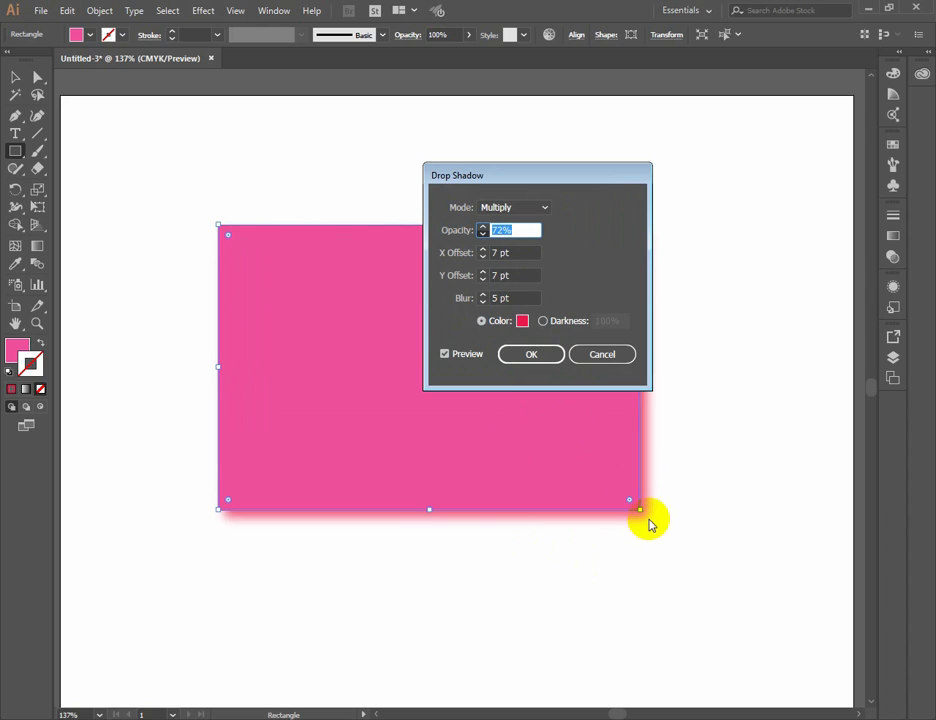
pyautogui.click(483, 236)
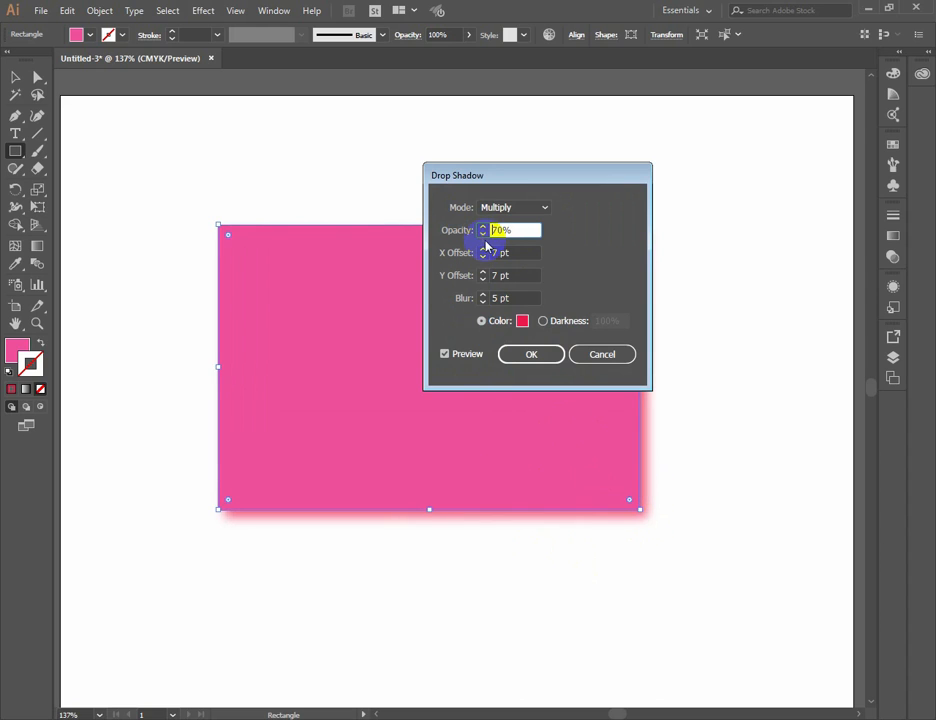
pyautogui.click(483, 236)
pyautogui.click(483, 236)
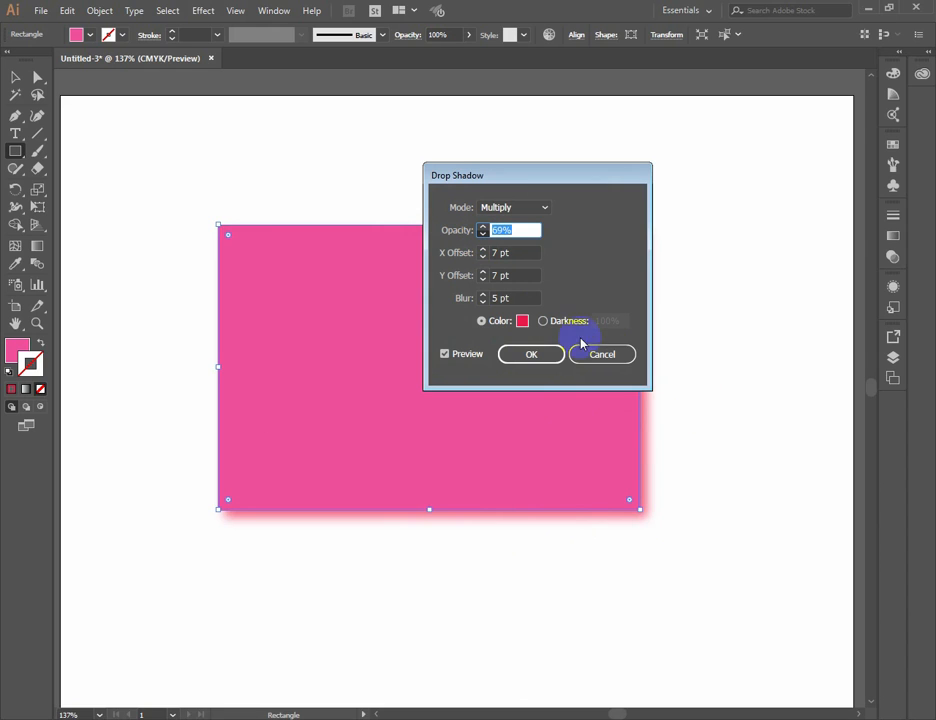
pyautogui.click(483, 236)
pyautogui.click(483, 236)
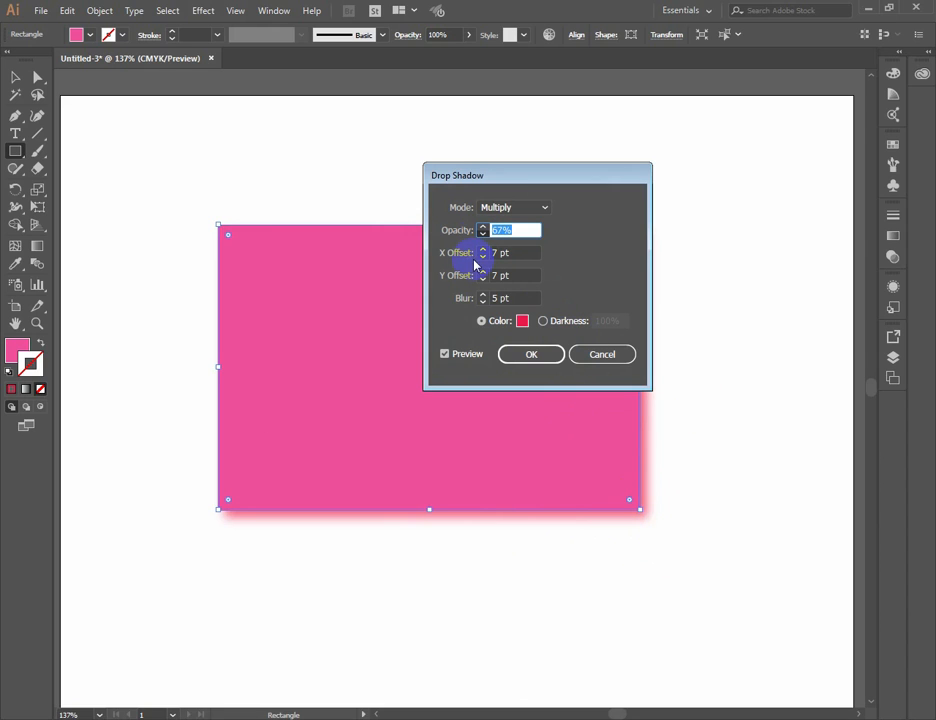
pyautogui.click(483, 236)
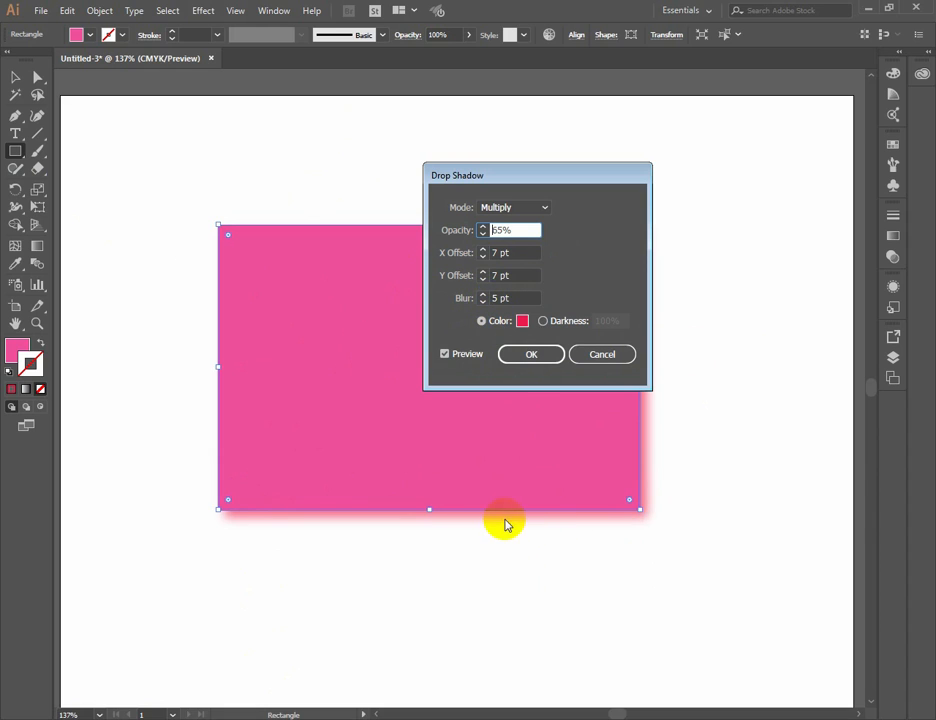
# Reduce the drop shadow's blur to 0 pt
pyautogui.click(485, 306)
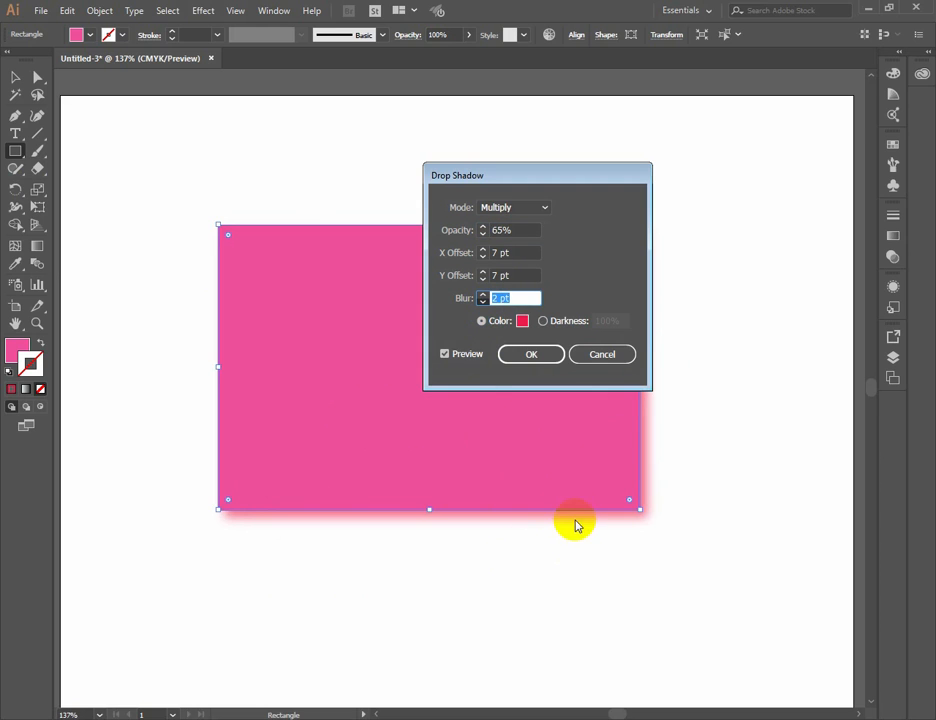
pyautogui.press('Down')
pyautogui.press('Down')
pyautogui.press('Down')
pyautogui.press('Down')
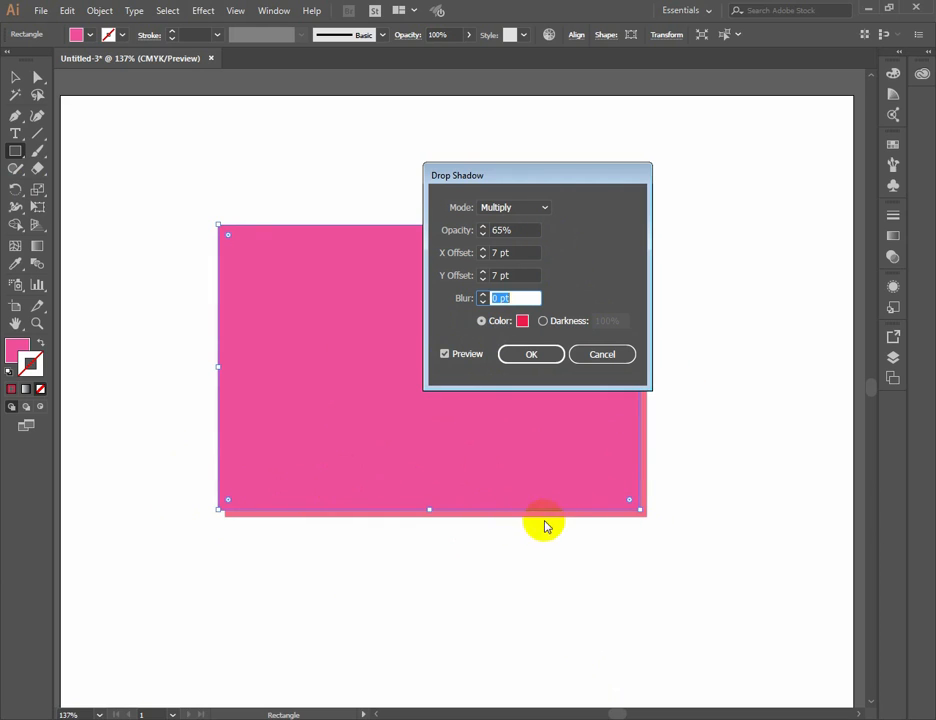
# Try the Normal blending mode for the shadow and cancel the Drop Shadow effect
pyautogui.click(514, 208)
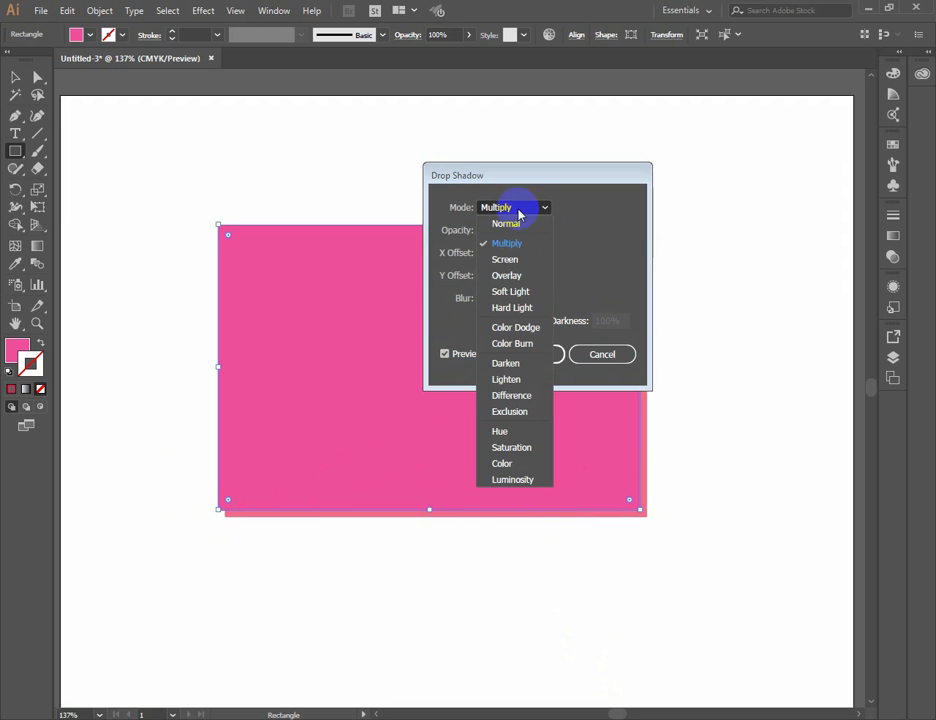
pyautogui.click(518, 222)
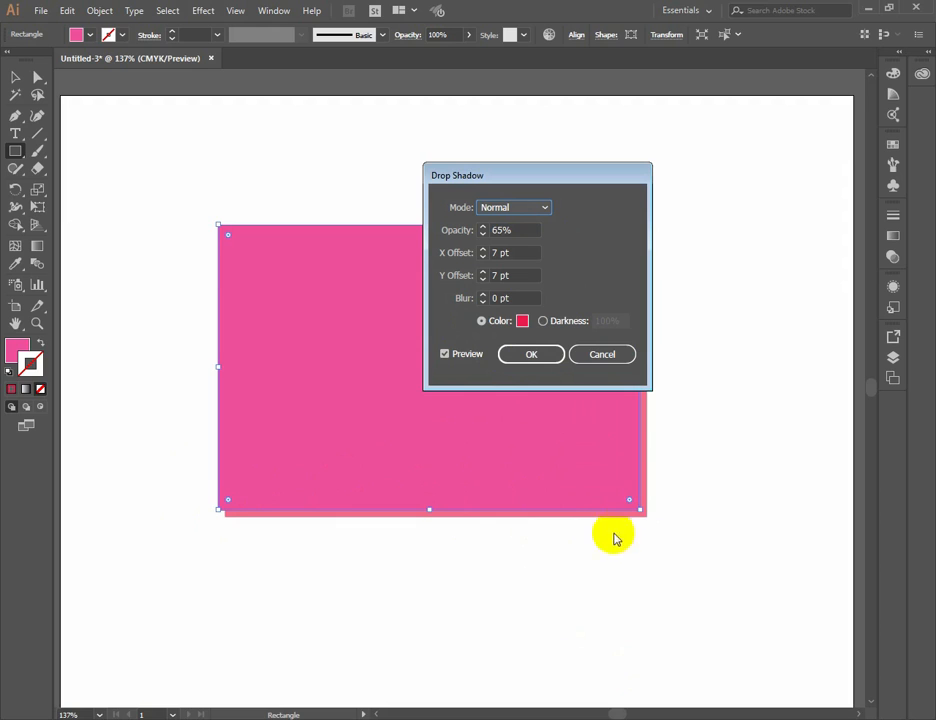
pyautogui.click(591, 362)
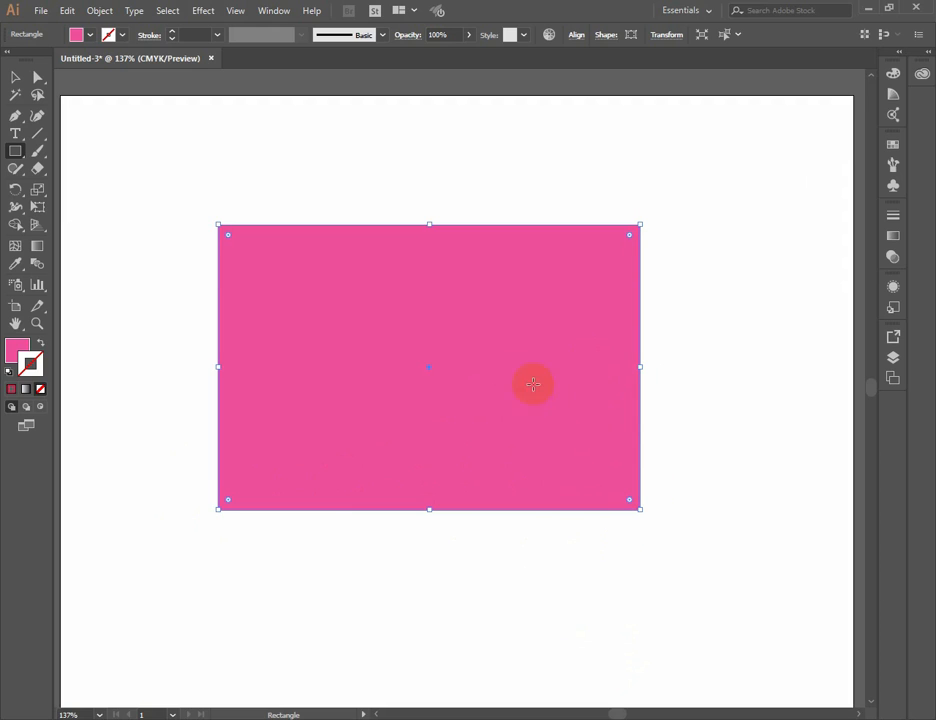
# Start a Feather effect on the pink rectangle and turn on its preview
pyautogui.click(200, 10)
pyautogui.moveTo(276, 142)
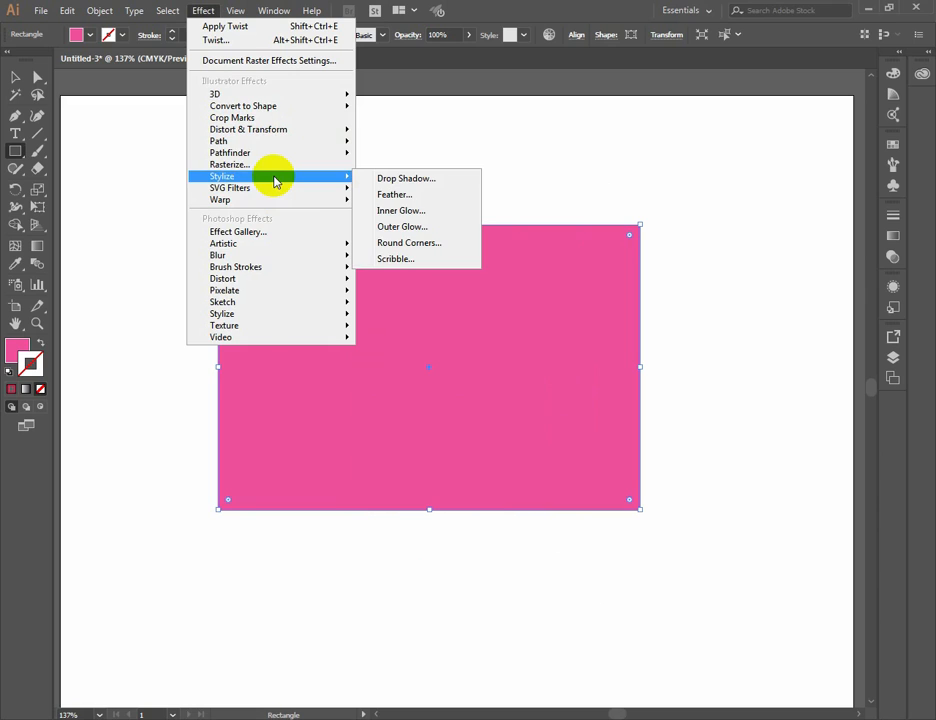
pyautogui.moveTo(276, 181)
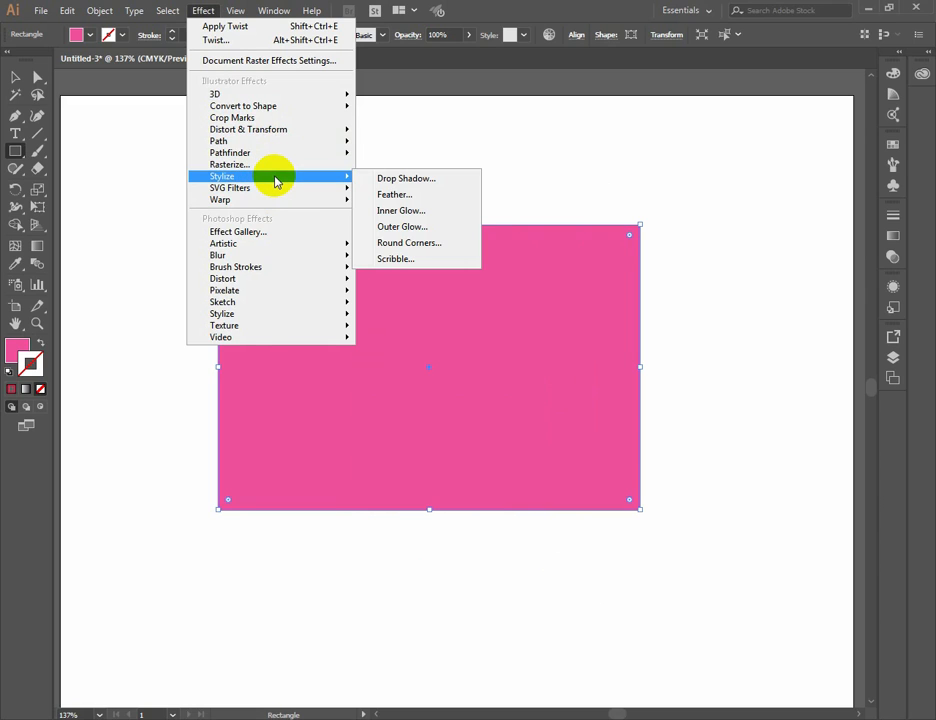
pyautogui.click(394, 196)
pyautogui.click(376, 381)
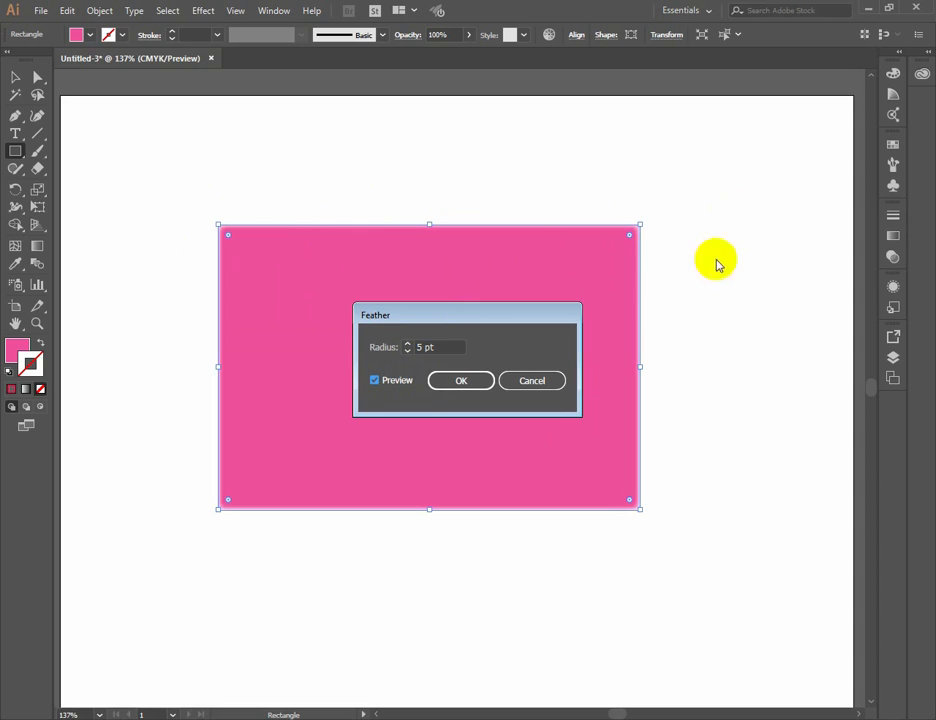
# Raise the feather radius to 11 pt and apply the effect to the rectangle
pyautogui.click(407, 349)
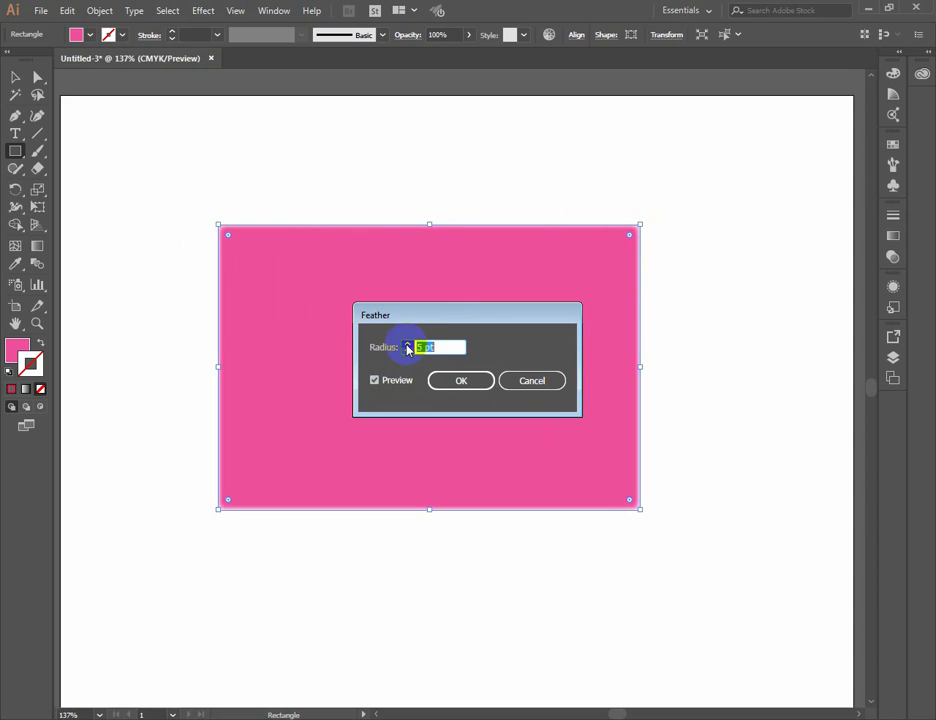
pyautogui.click(407, 345)
pyautogui.click(407, 345)
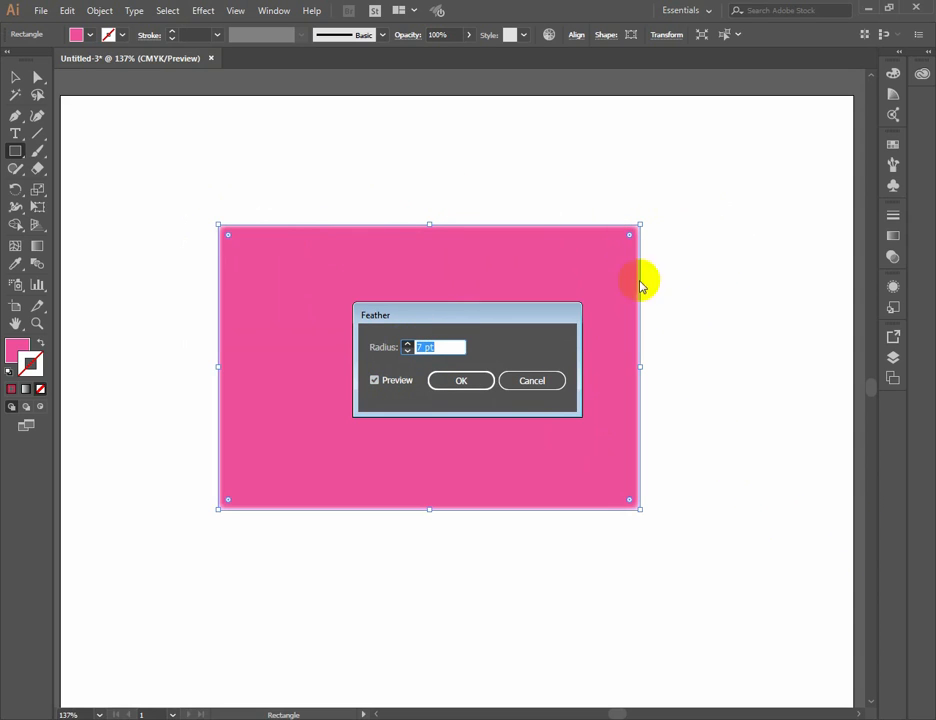
pyautogui.press('Up')
pyautogui.press('Up')
pyautogui.press('Up')
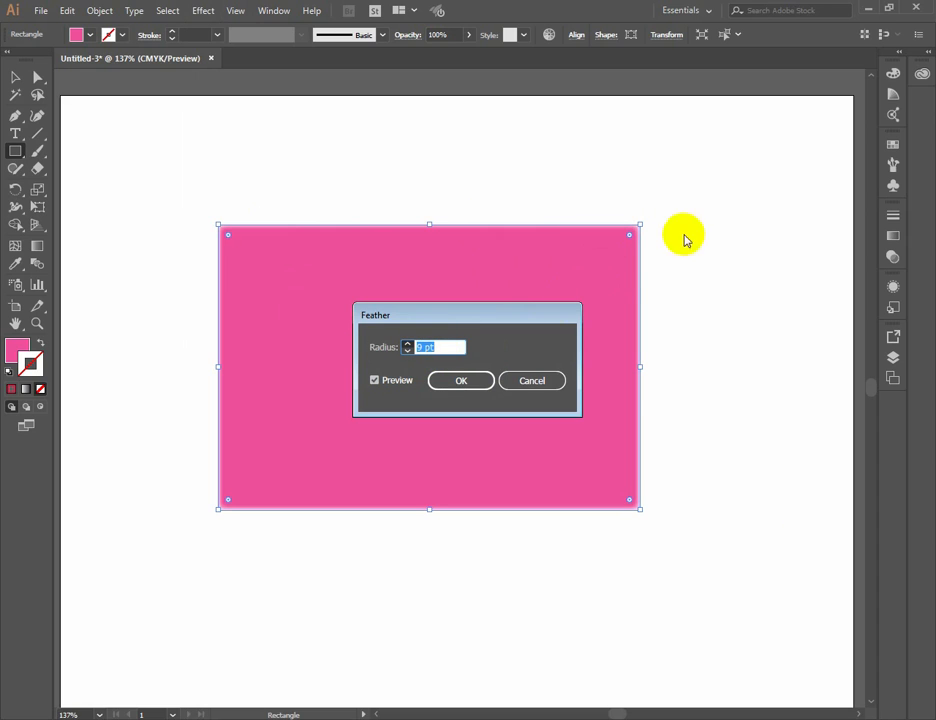
pyautogui.press('Up')
pyautogui.press('Up')
pyautogui.click(465, 381)
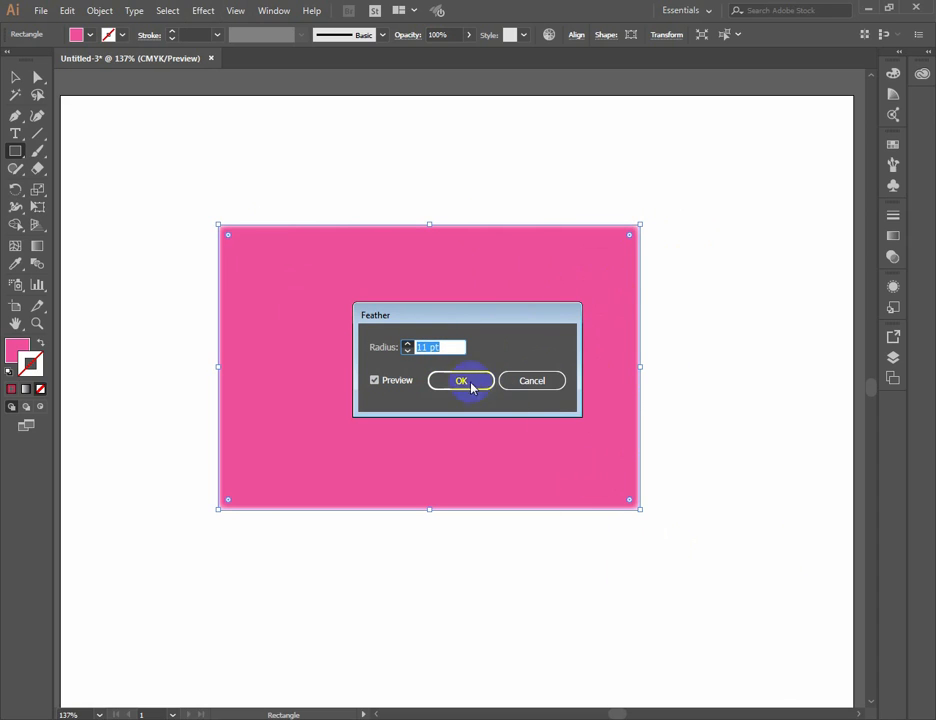
# Deselect the rectangle to inspect its feathered edges, and undo the Feather effect
pyautogui.click(721, 370)
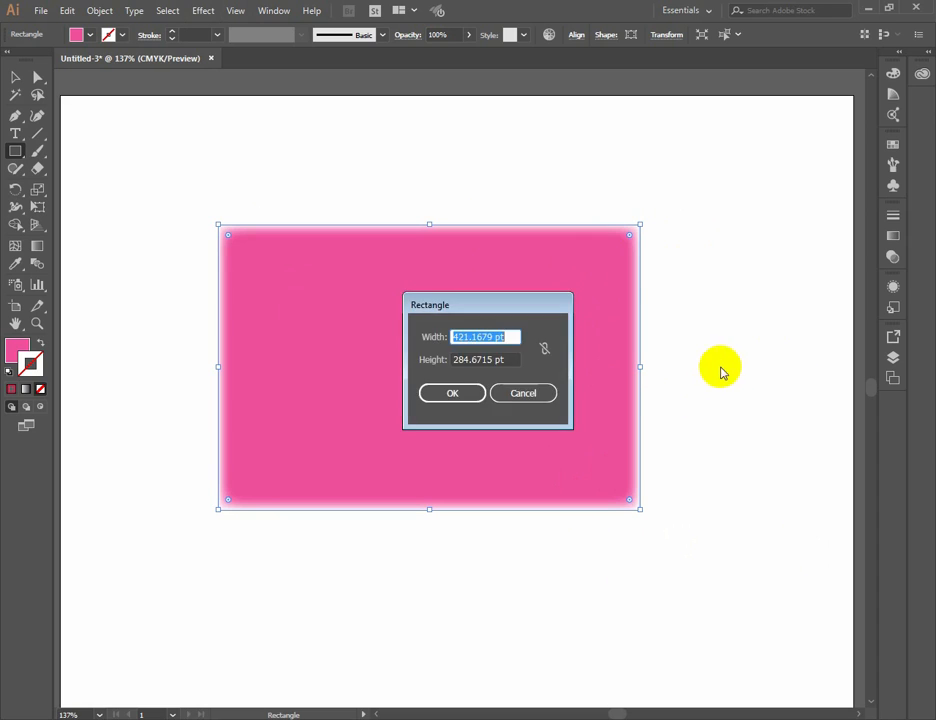
pyautogui.click(537, 394)
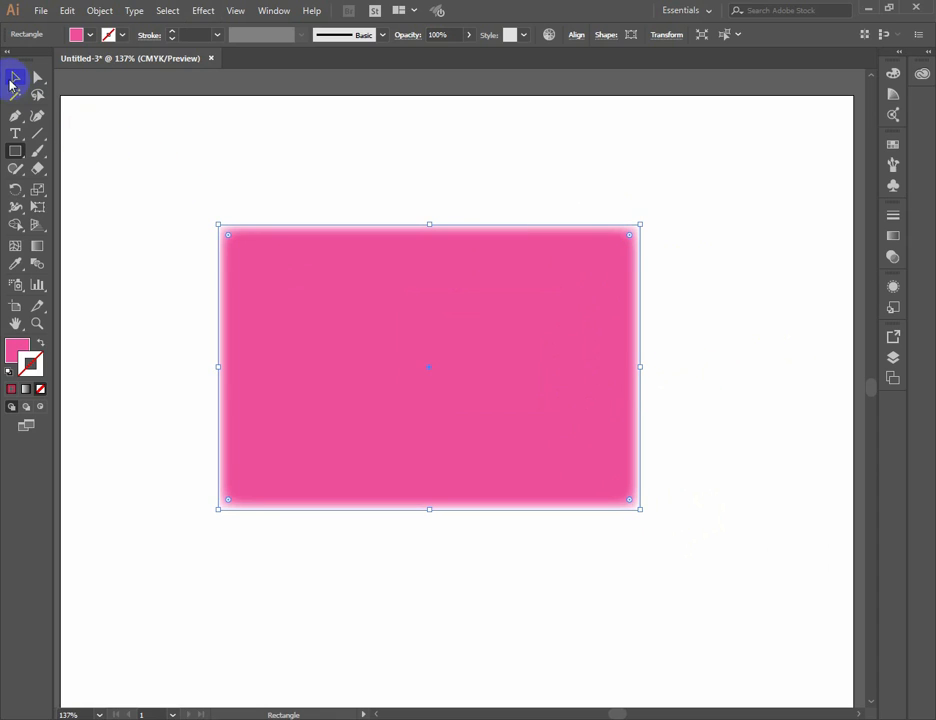
pyautogui.click(14, 80)
pyautogui.click(803, 285)
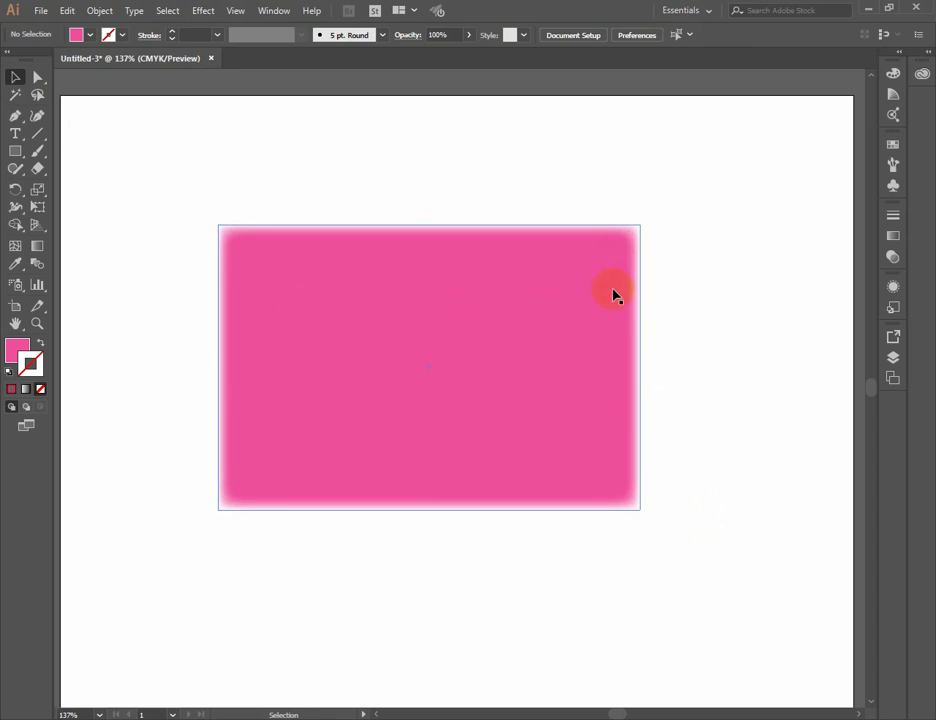
pyautogui.hotkey('ctrl', 'z')
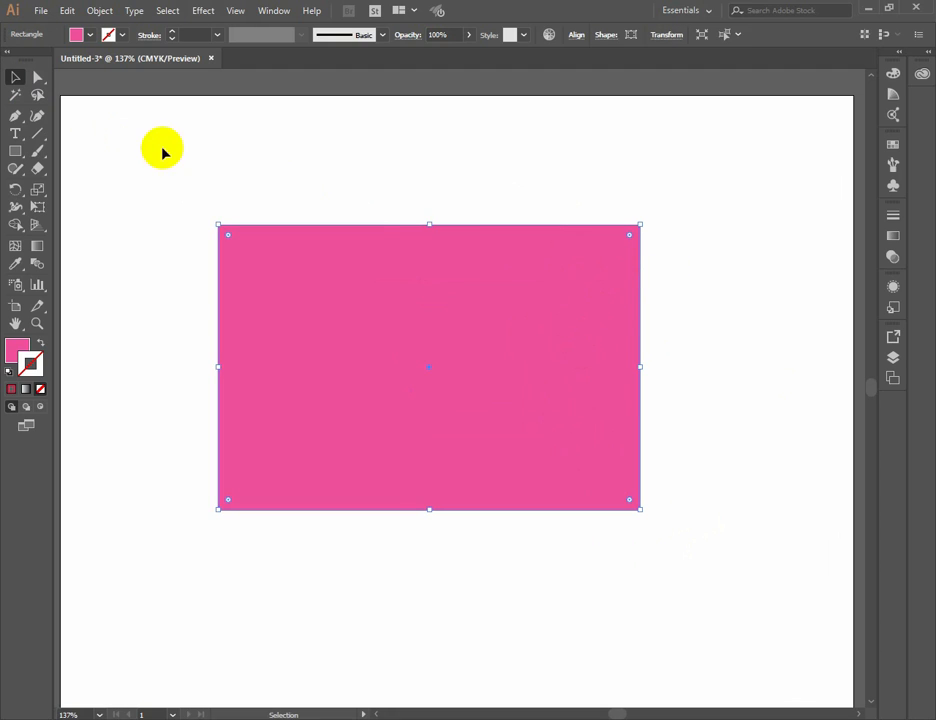
pyautogui.click(205, 12)
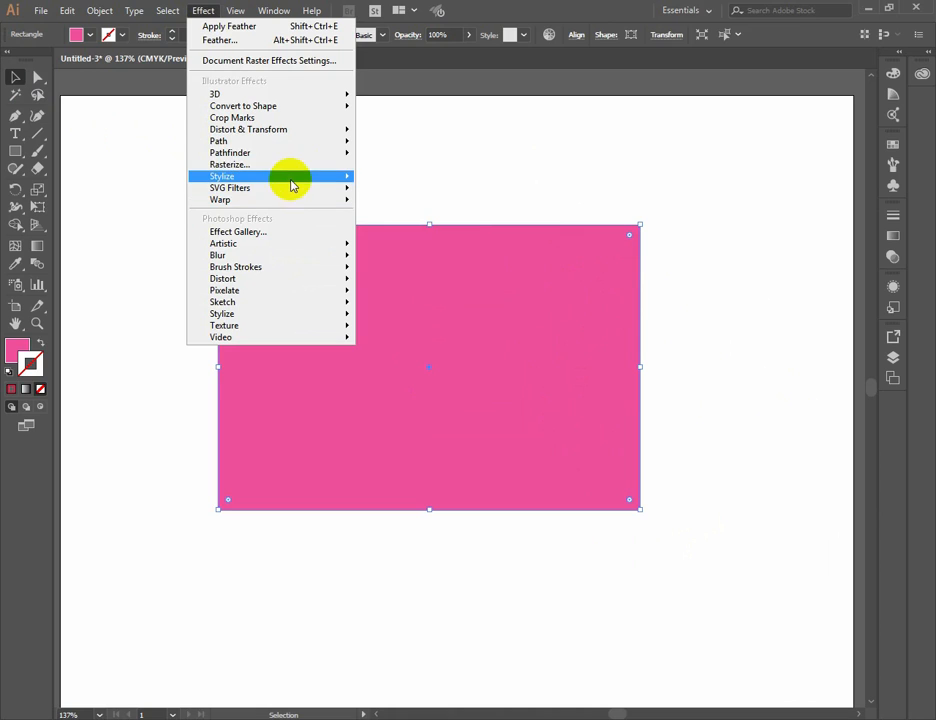
pyautogui.moveTo(292, 177)
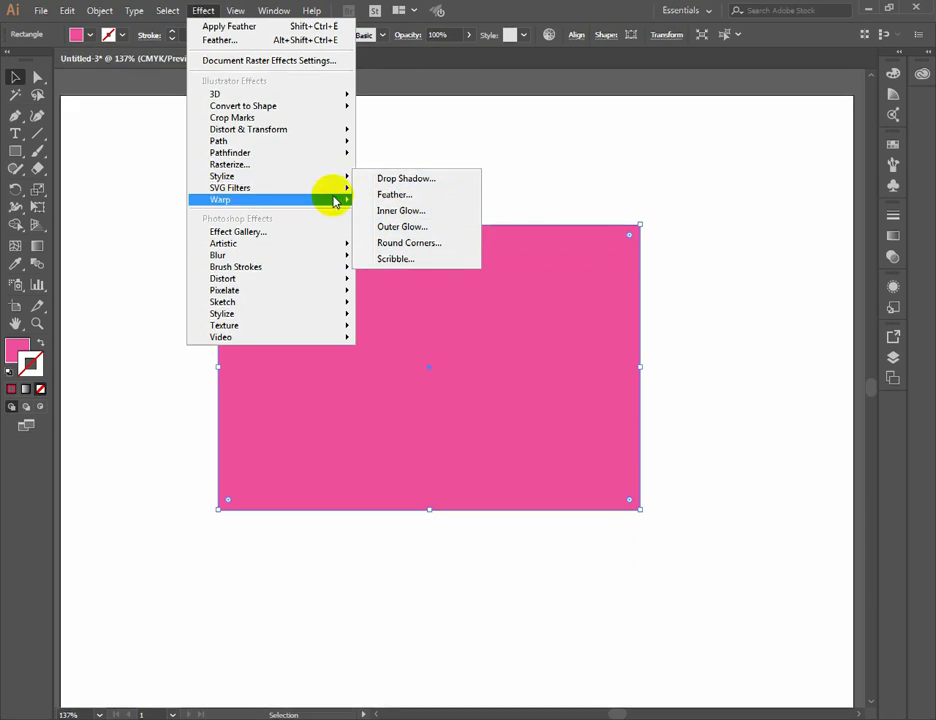
pyautogui.click(12, 78)
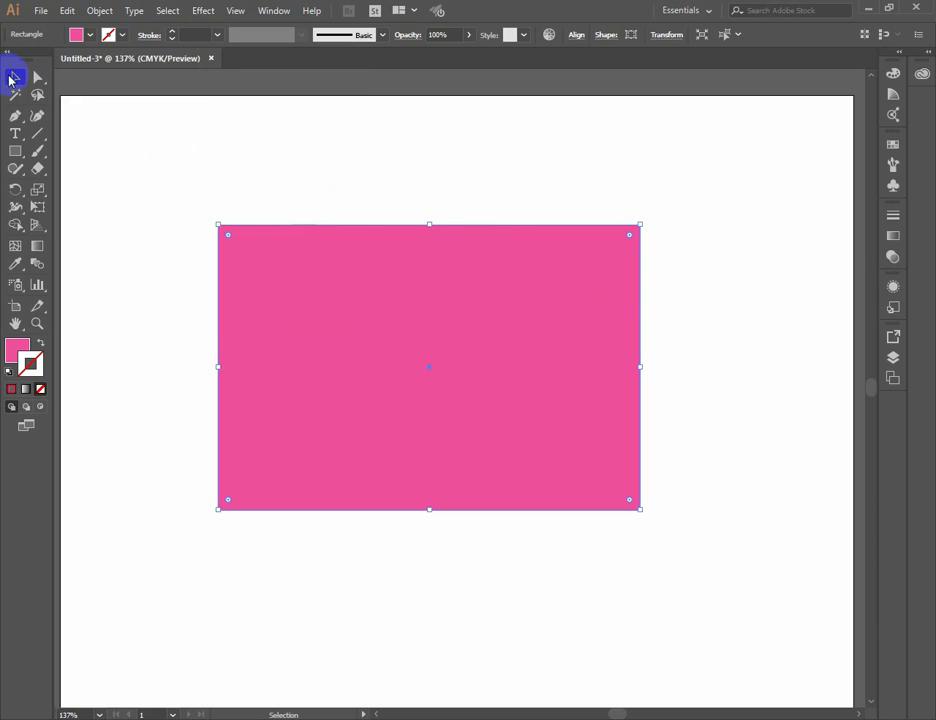